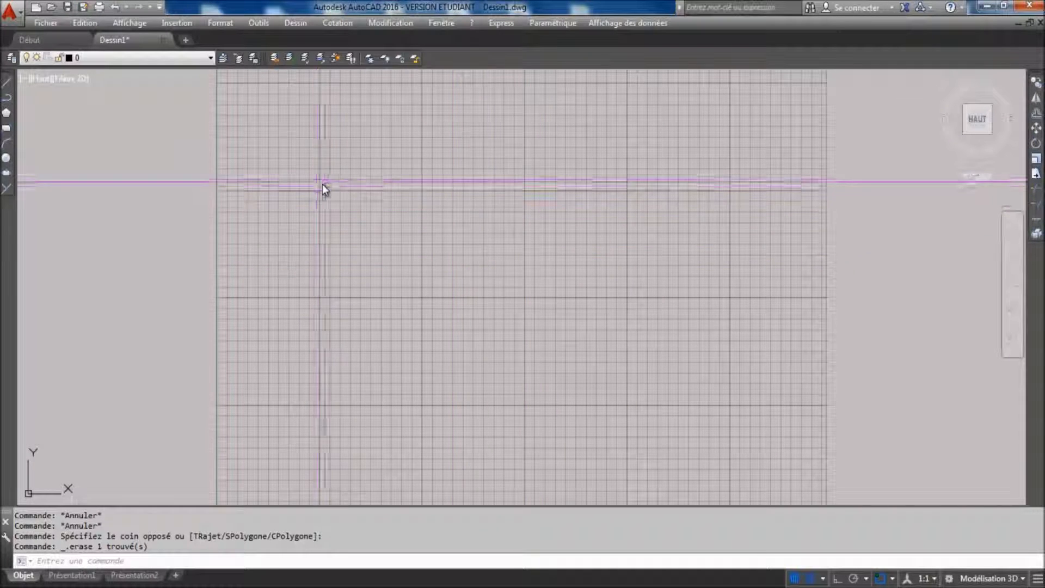
Display the Propriétés toolbar and dock it beside the layer toolbars above the drawing area
{"action": "right_click", "coordinate": [8, 133]}
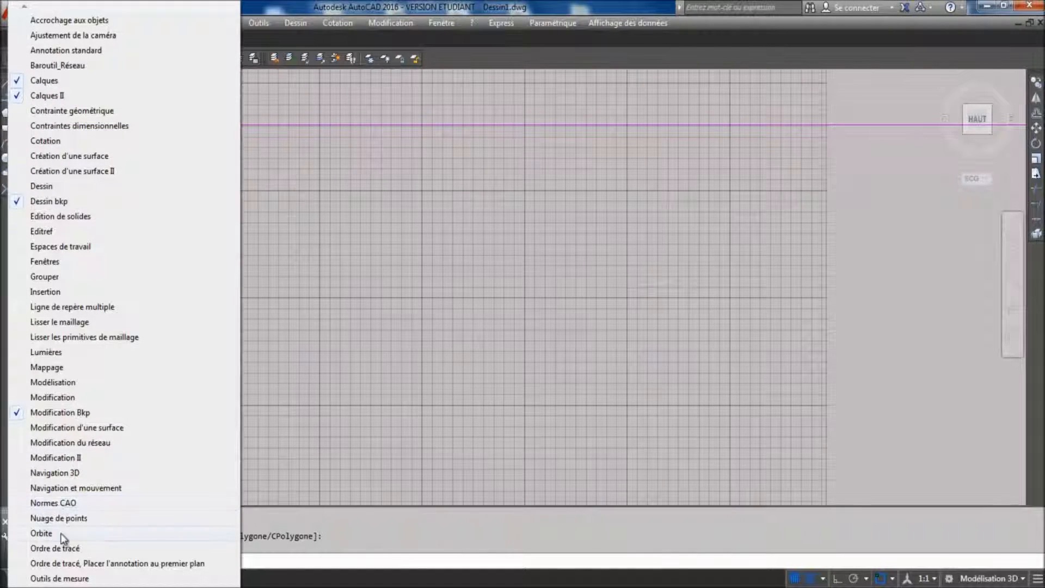
{"action": "mouse_move", "coordinate": [62, 587]}
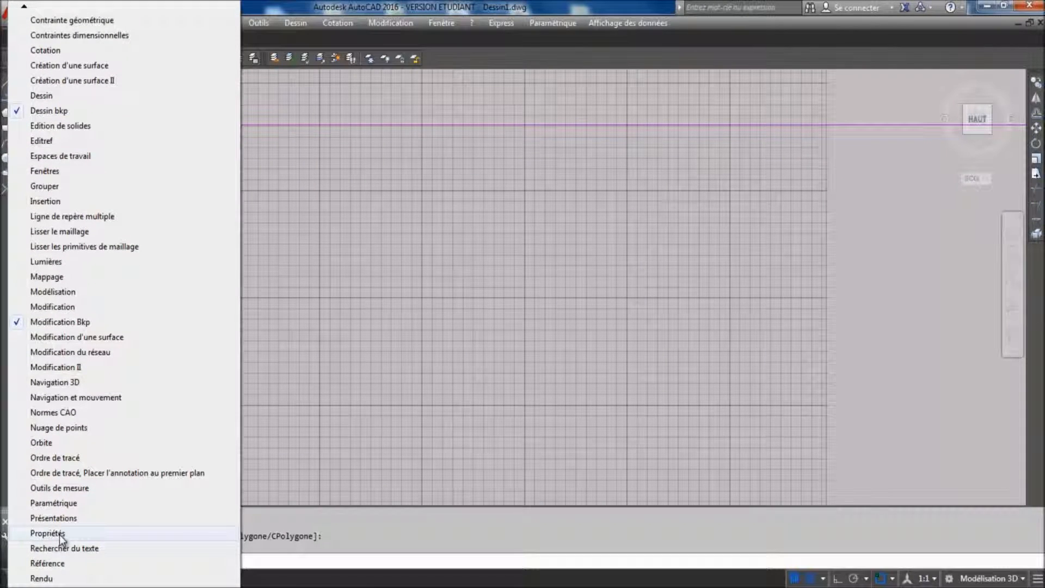
{"action": "left_click", "coordinate": [60, 536]}
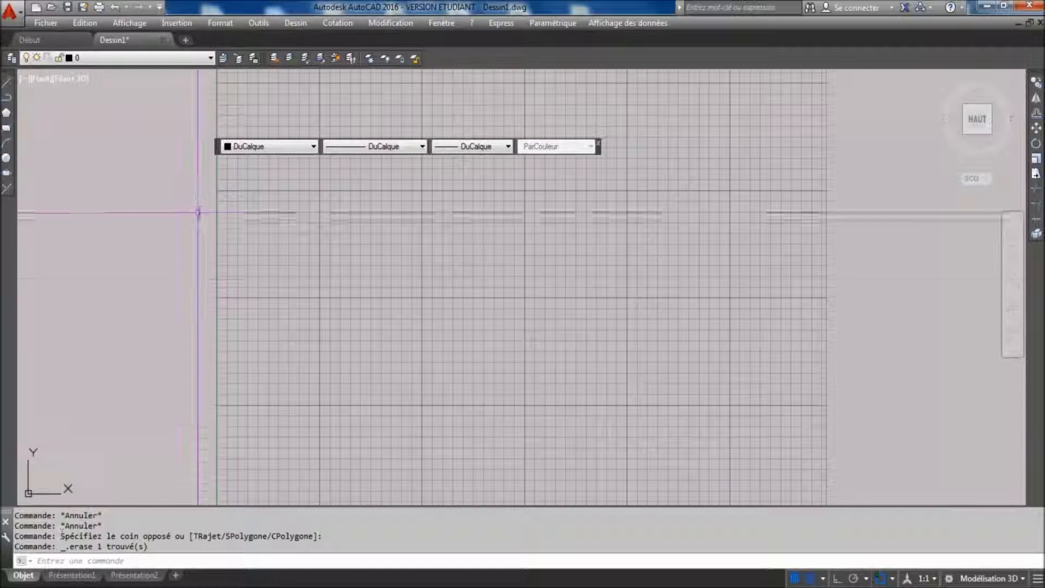
{"action": "mouse_move", "coordinate": [221, 148]}
{"action": "left_mouse_down"}
{"action": "mouse_move", "coordinate": [473, 70]}
{"action": "mouse_move", "coordinate": [466, 60]}
{"action": "left_mouse_up"}
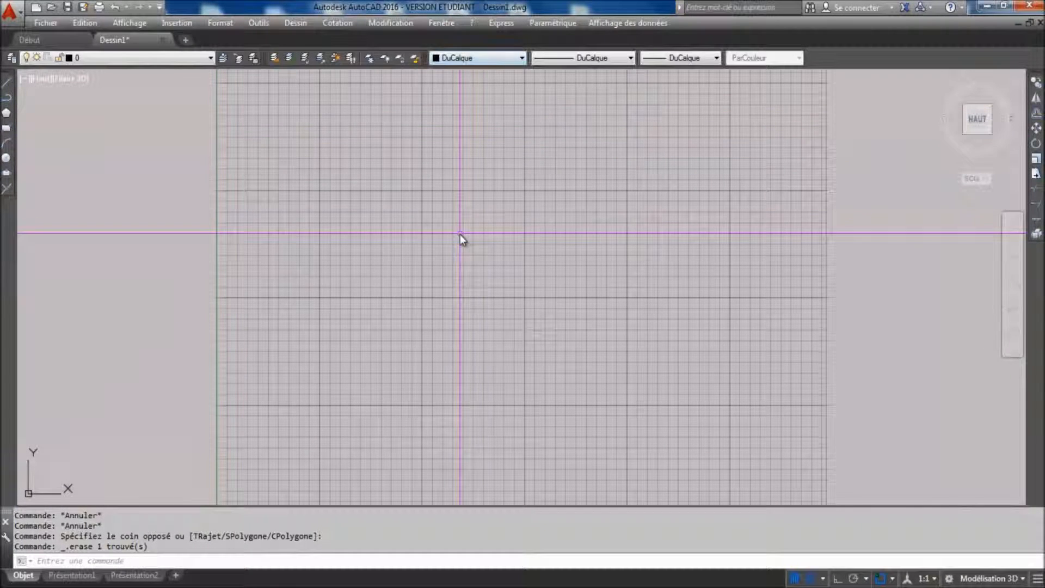
Draw a rectangle four major grid squares wide and one high inside the gridded area
{"action": "left_click", "coordinate": [6, 129]}
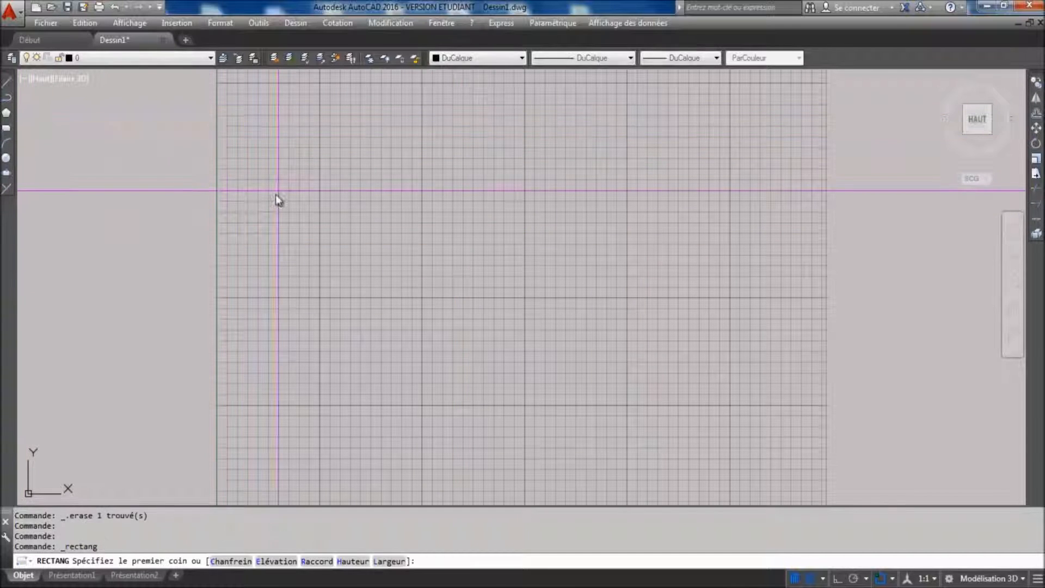
{"action": "left_click", "coordinate": [320, 191]}
{"action": "left_click", "coordinate": [731, 296]}
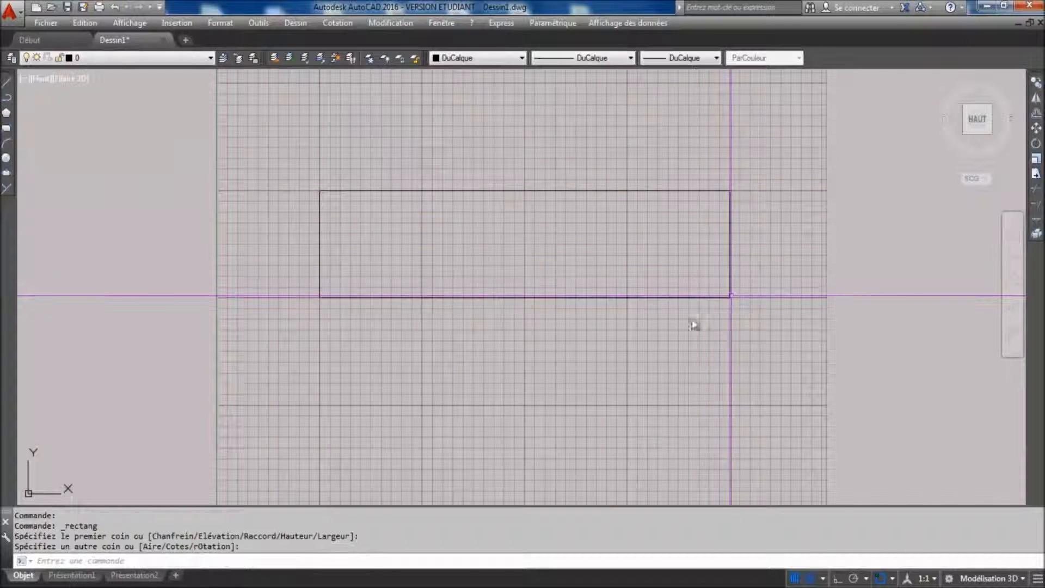
{"action": "left_click", "coordinate": [471, 222]}
{"action": "left_click", "coordinate": [447, 162]}
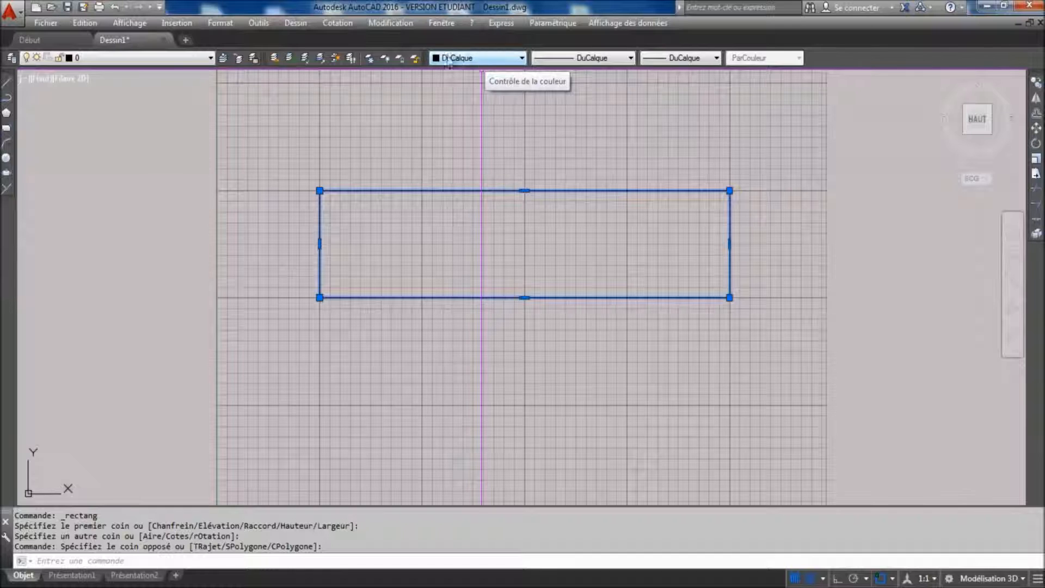
{"action": "left_click", "coordinate": [472, 113]}
{"action": "left_click", "coordinate": [372, 107]}
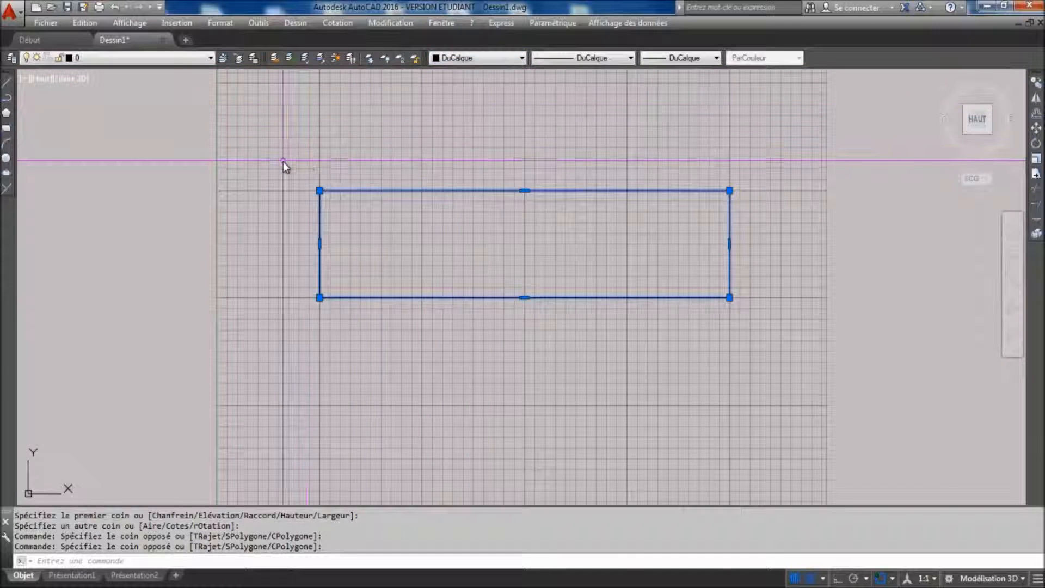
{"action": "key", "text": "Escape"}
Create a new layer named 1 and assign it the index colour red
{"action": "left_click", "coordinate": [10, 58]}
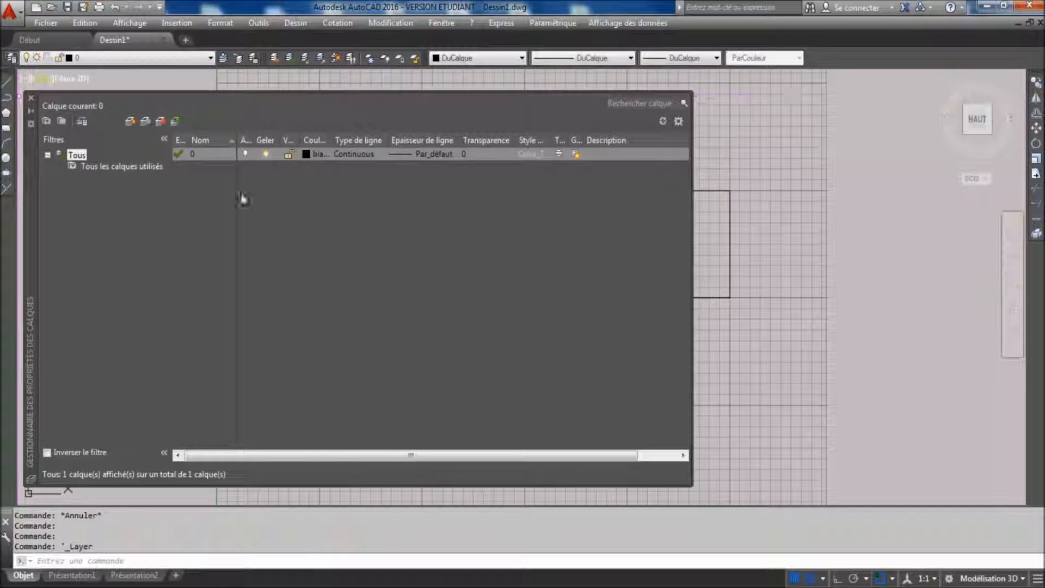
{"action": "left_click", "coordinate": [131, 121]}
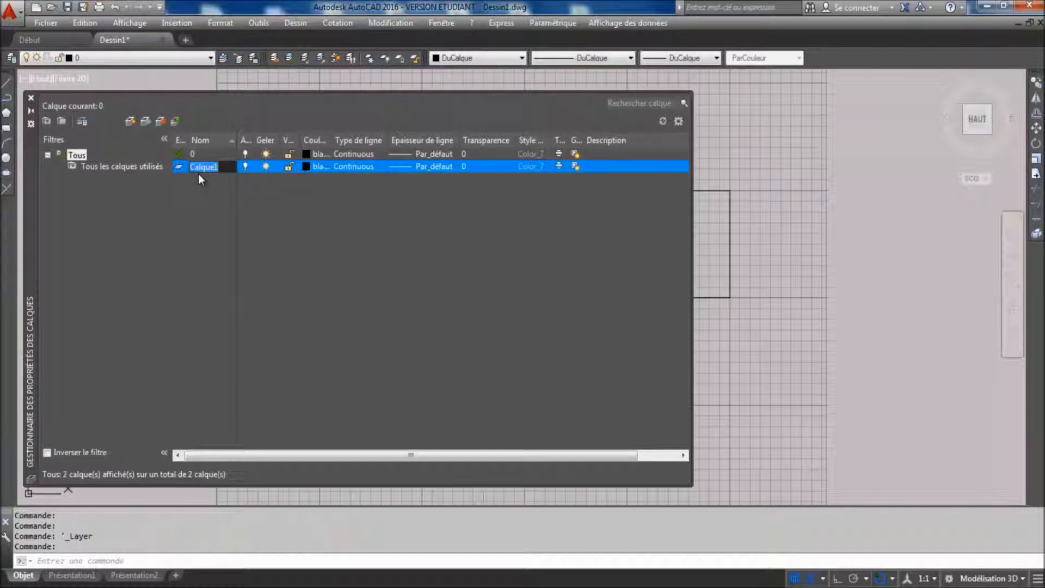
{"action": "type", "text": "1"}
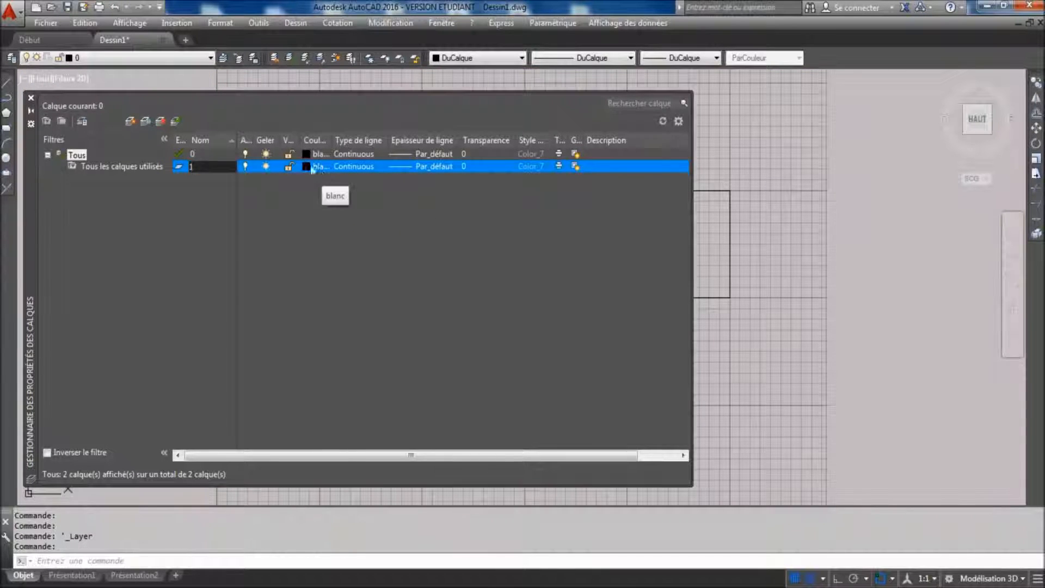
{"action": "left_click", "coordinate": [304, 166]}
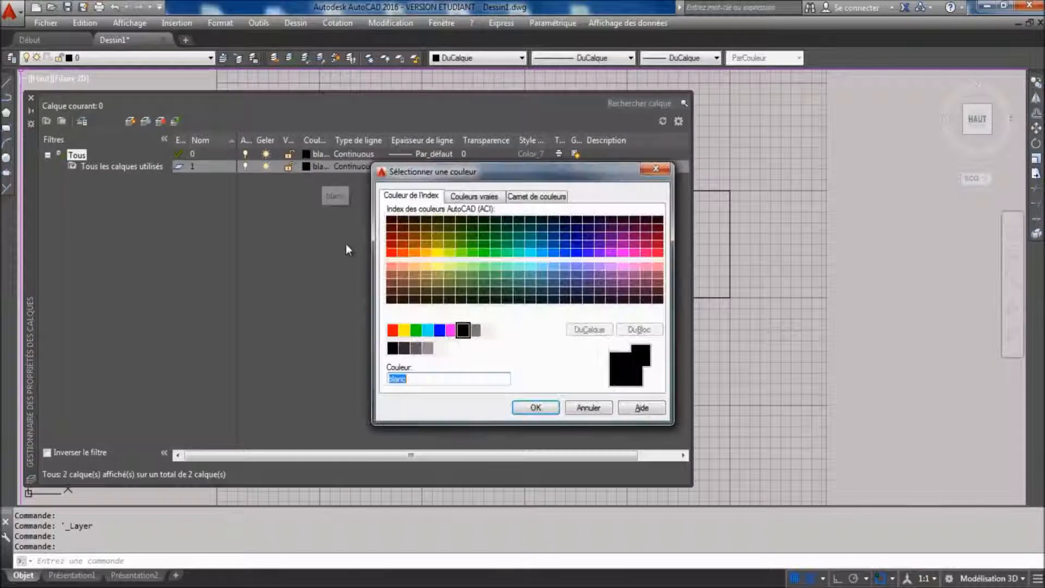
{"action": "left_click", "coordinate": [395, 334]}
{"action": "left_click", "coordinate": [531, 408]}
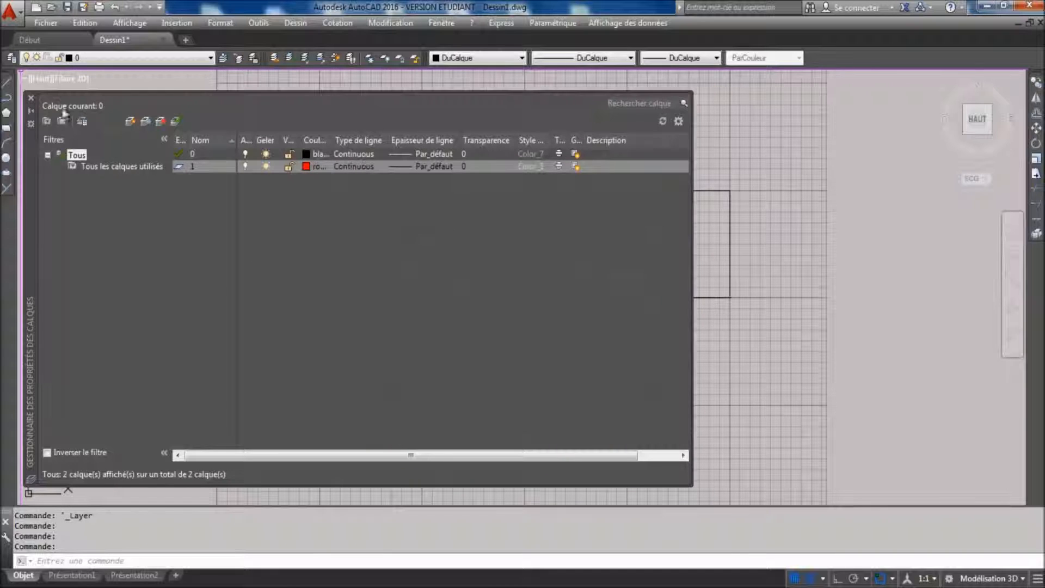
{"action": "left_click", "coordinate": [31, 98]}
Move the rectangle onto layer 1
{"action": "left_click", "coordinate": [403, 245]}
{"action": "left_click", "coordinate": [354, 162]}
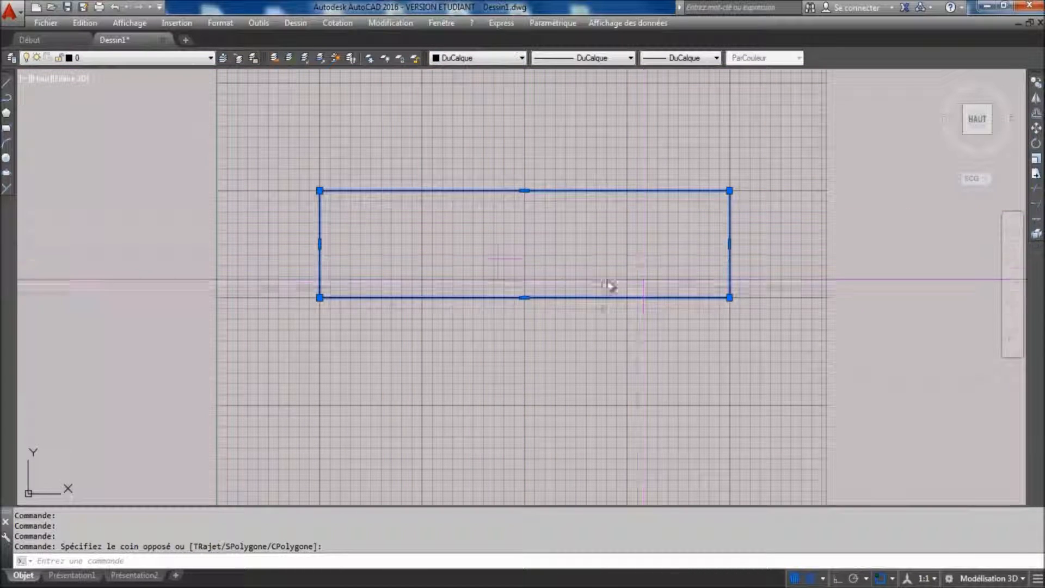
{"action": "left_click", "coordinate": [180, 58]}
{"action": "left_click", "coordinate": [167, 84]}
{"action": "key", "text": "Escape"}
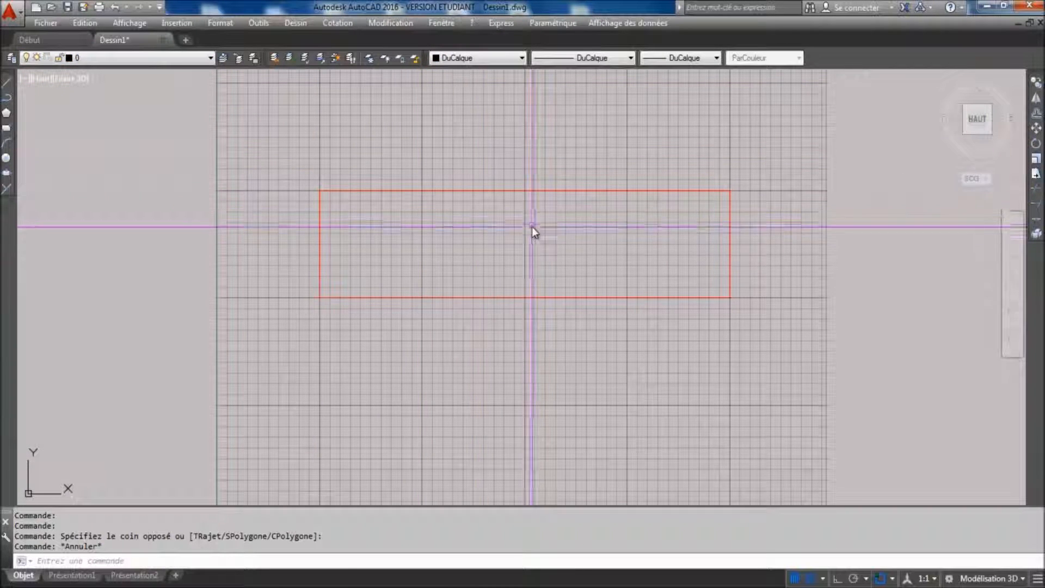
Override the rectangle's layer colour with Bleu
{"action": "left_click", "coordinate": [537, 239]}
{"action": "left_click", "coordinate": [496, 156]}
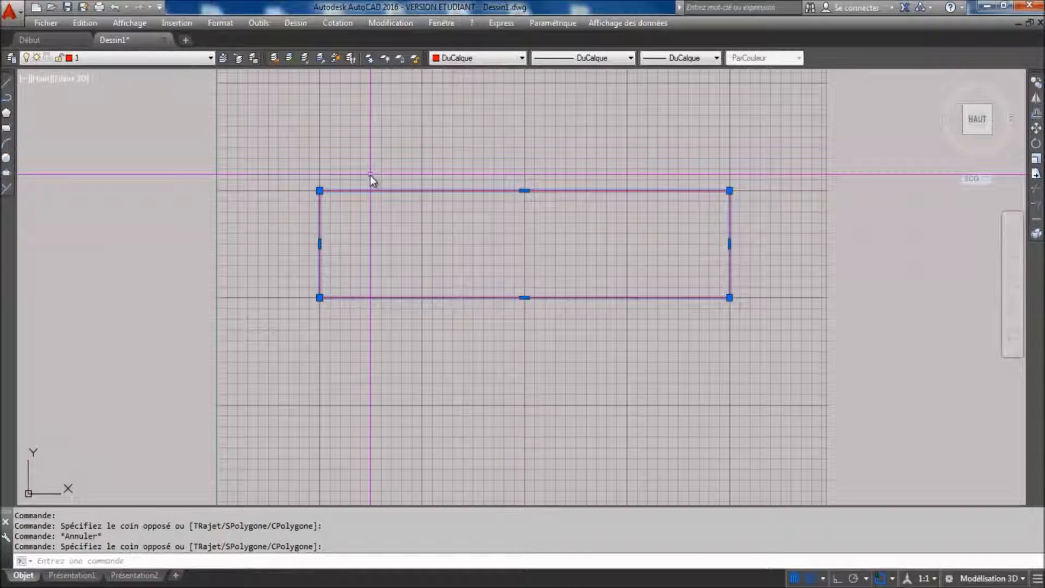
{"action": "left_click", "coordinate": [521, 58]}
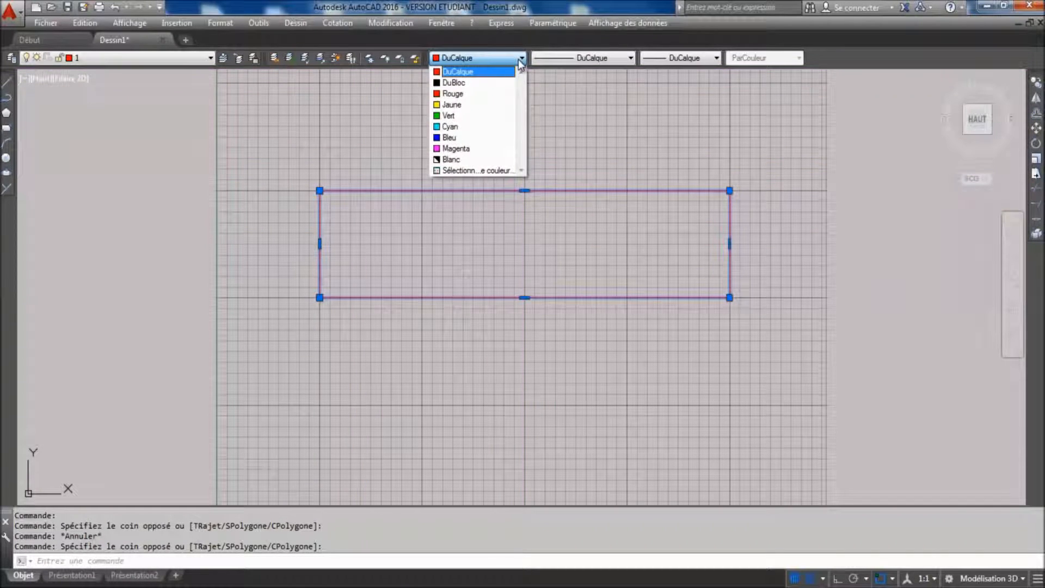
{"action": "left_click", "coordinate": [485, 140]}
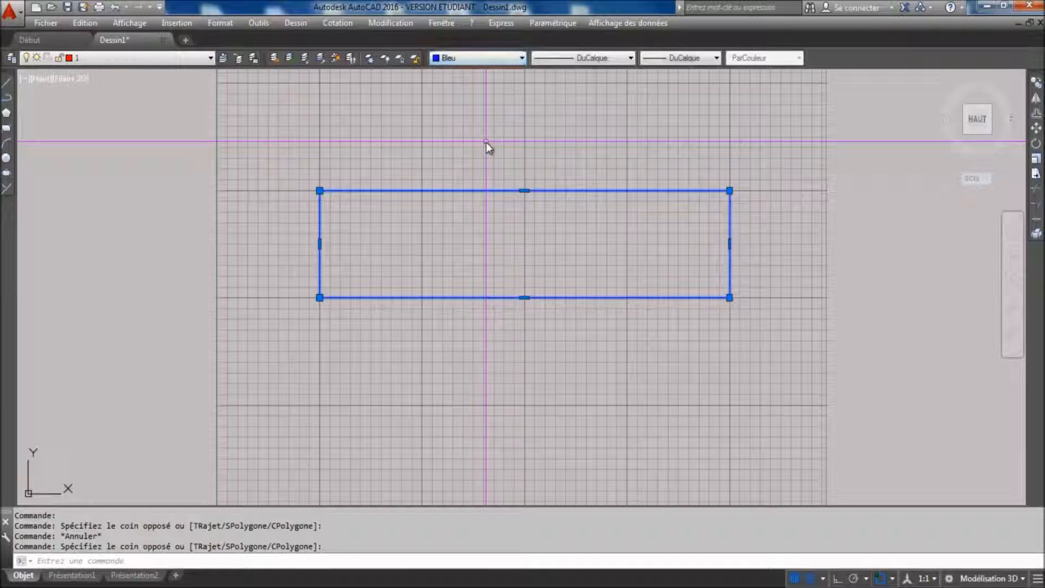
{"action": "key", "text": "Escape"}
{"action": "left_click", "coordinate": [502, 233]}
{"action": "left_click", "coordinate": [456, 163]}
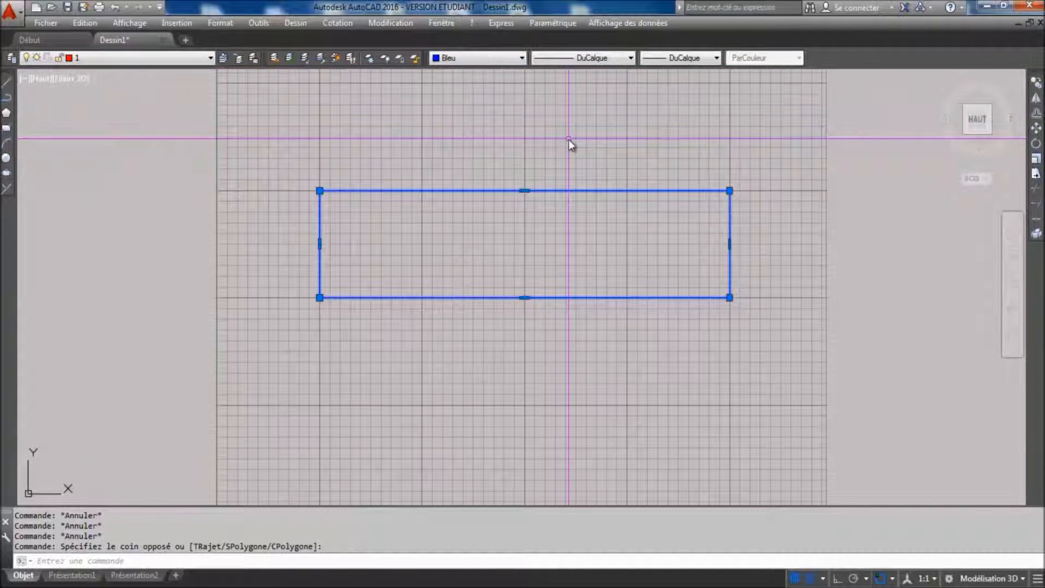
{"action": "key", "text": "Escape"}
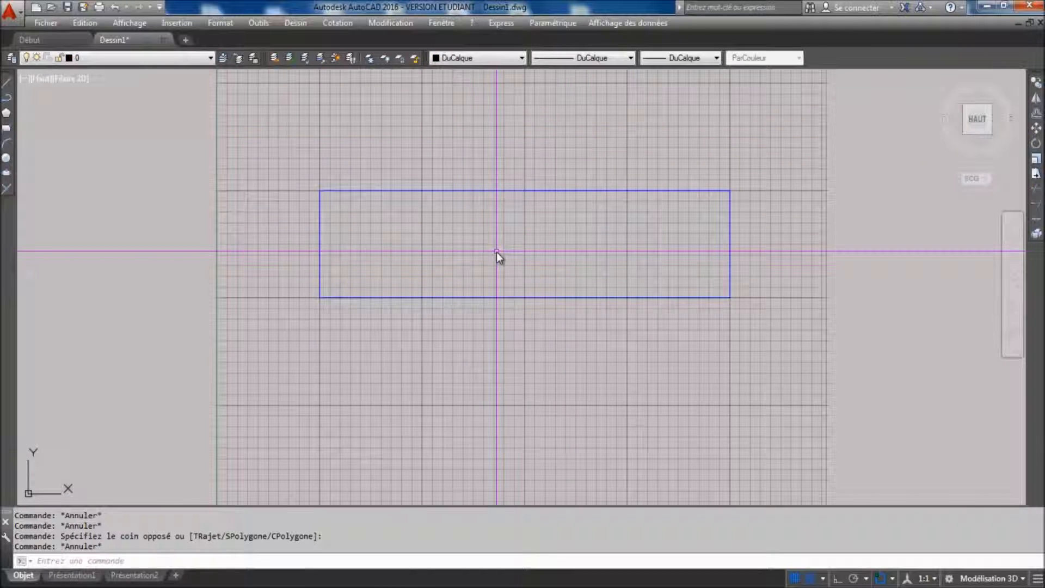
Try Vert and Jaune as colour overrides on the rectangle
{"action": "left_click", "coordinate": [535, 227]}
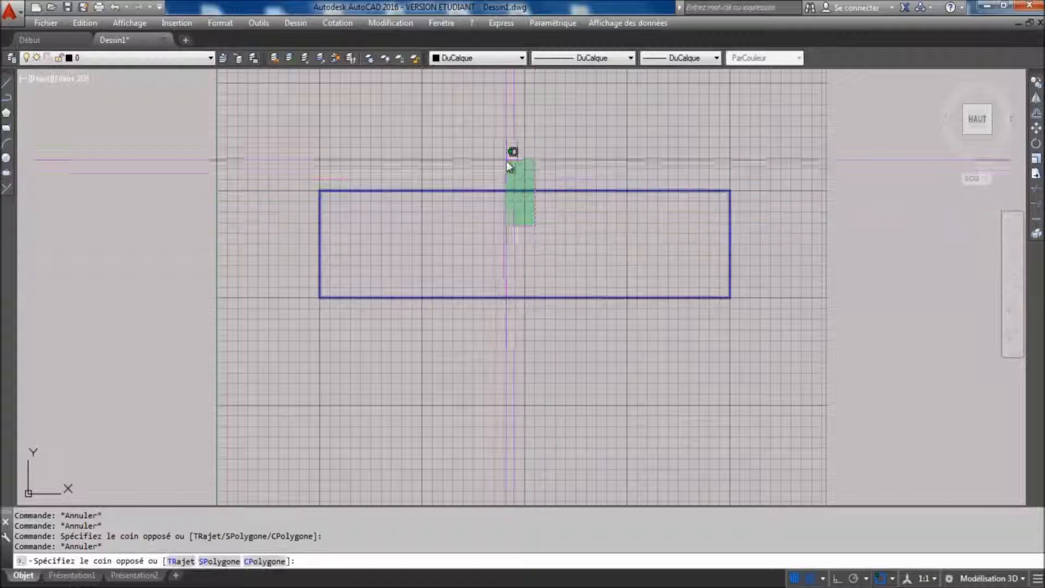
{"action": "left_click", "coordinate": [507, 163]}
{"action": "left_click", "coordinate": [512, 58]}
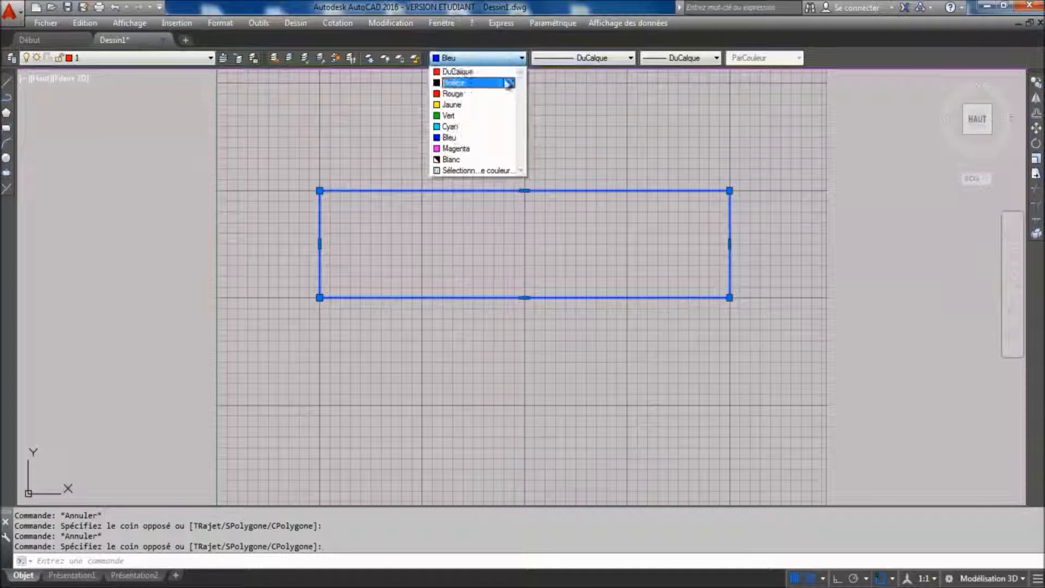
{"action": "left_click", "coordinate": [493, 113]}
{"action": "left_click", "coordinate": [497, 58]}
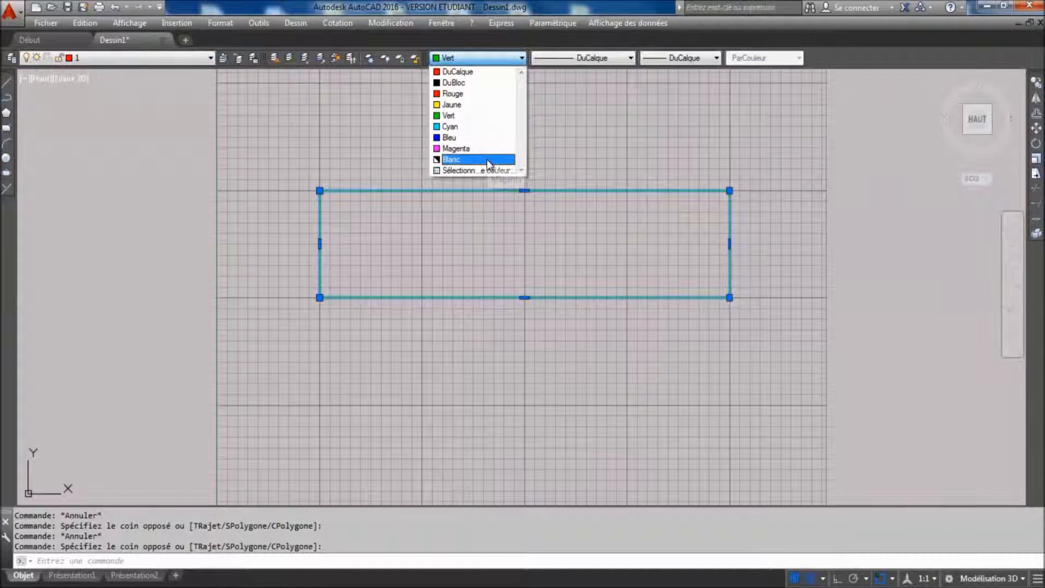
{"action": "left_click", "coordinate": [478, 104]}
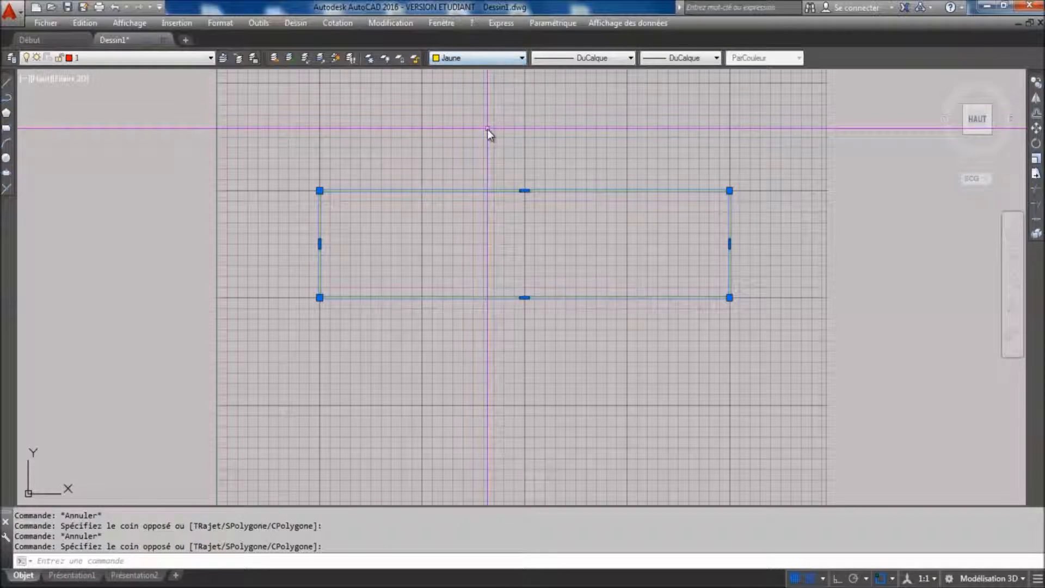
Return the rectangle's colour to DuCalque and deselect it
{"action": "left_click", "coordinate": [504, 59]}
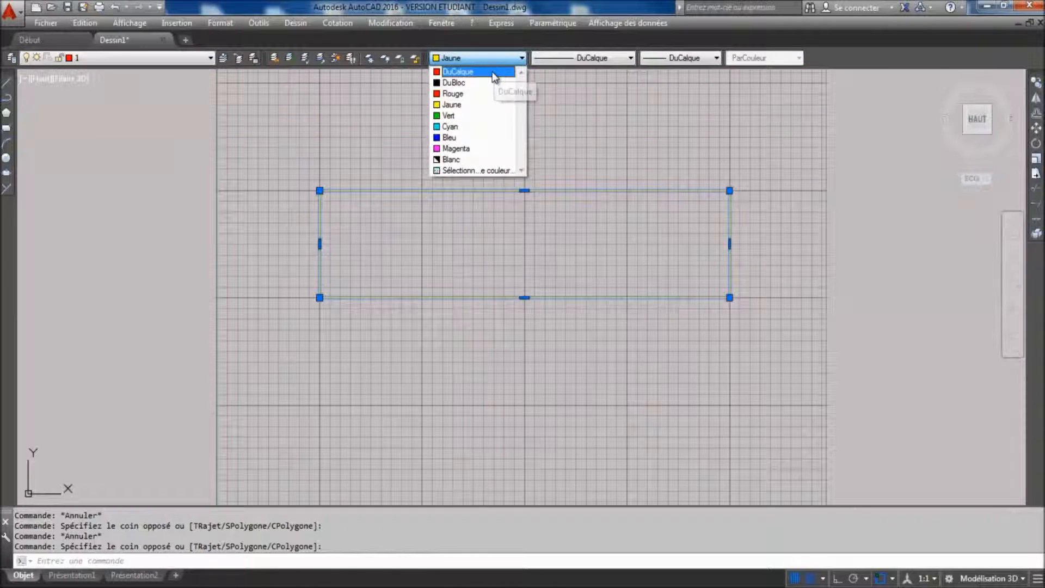
{"action": "left_click", "coordinate": [493, 71]}
{"action": "key", "text": "Escape"}
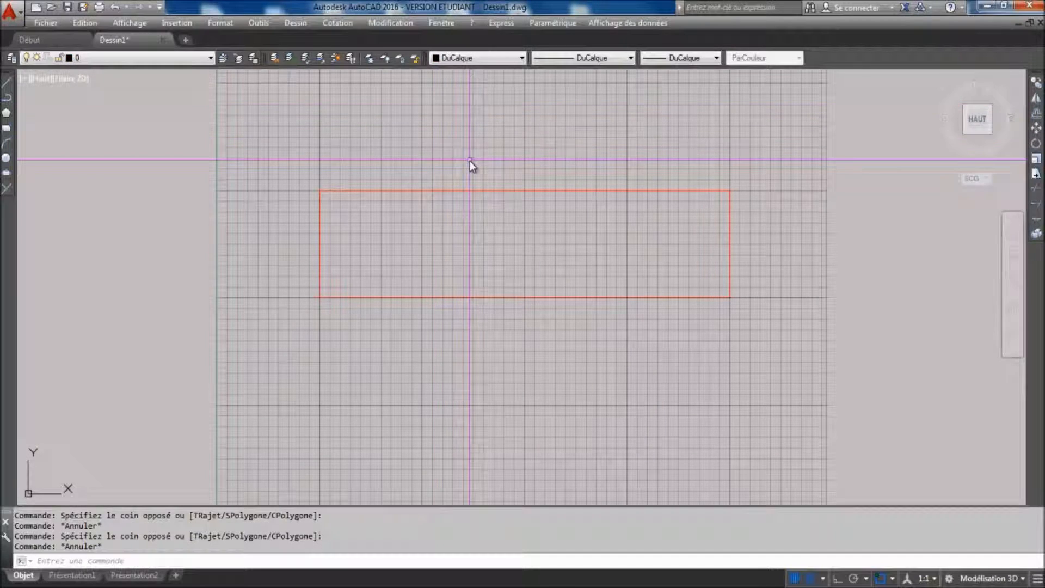
Load the ISO tiret espace linetype ACAD_ISO03W100 from acadiso.lin into the drawing
{"action": "left_click", "coordinate": [603, 60]}
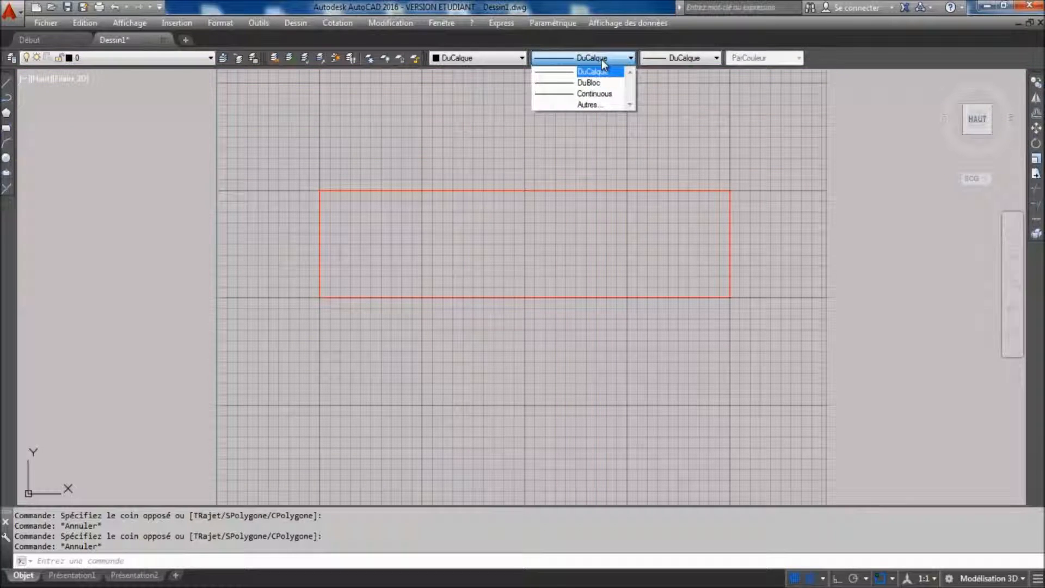
{"action": "left_click", "coordinate": [592, 106]}
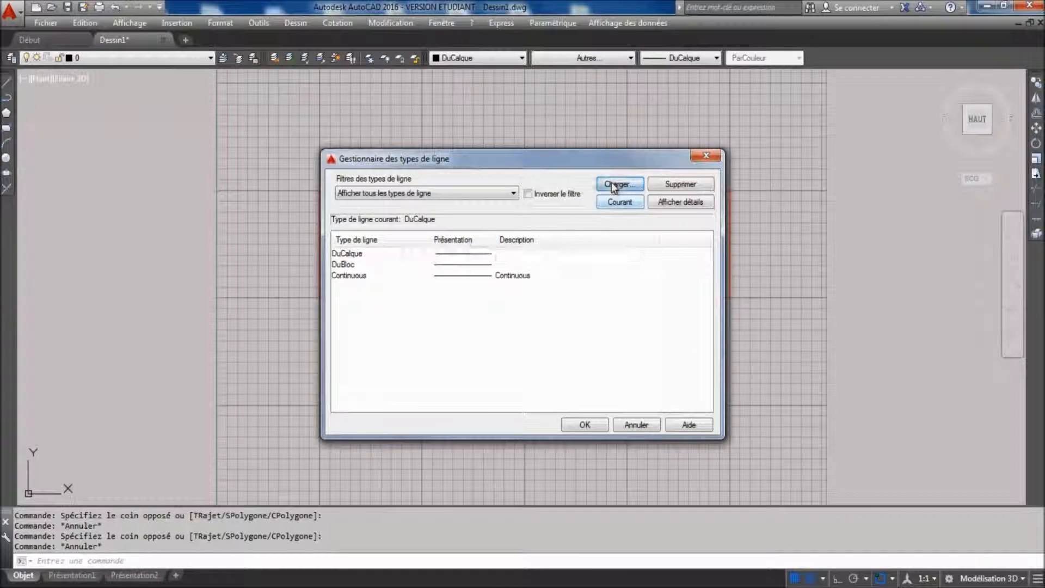
{"action": "left_click", "coordinate": [614, 183]}
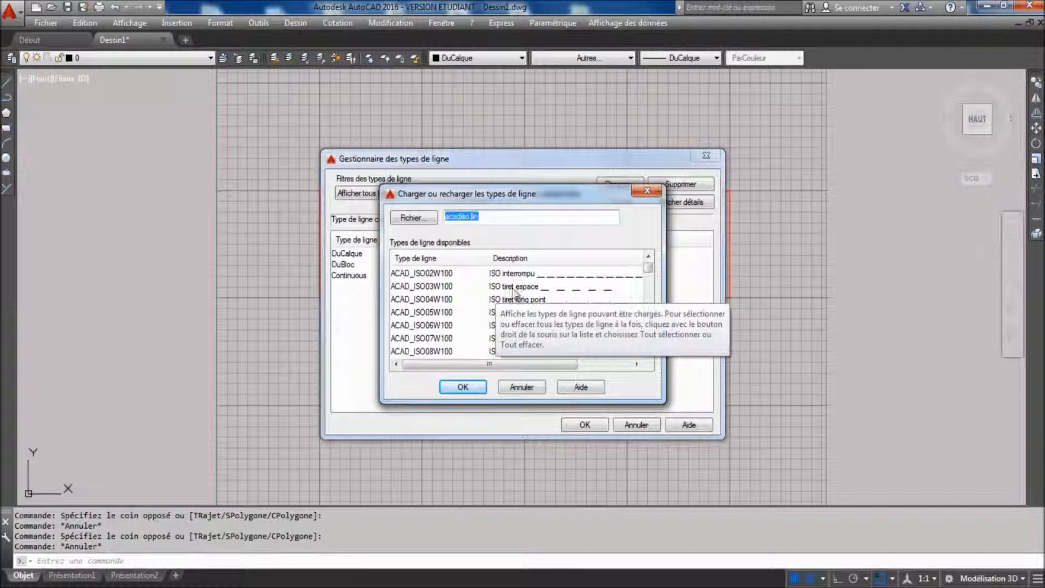
{"action": "left_click", "coordinate": [409, 287]}
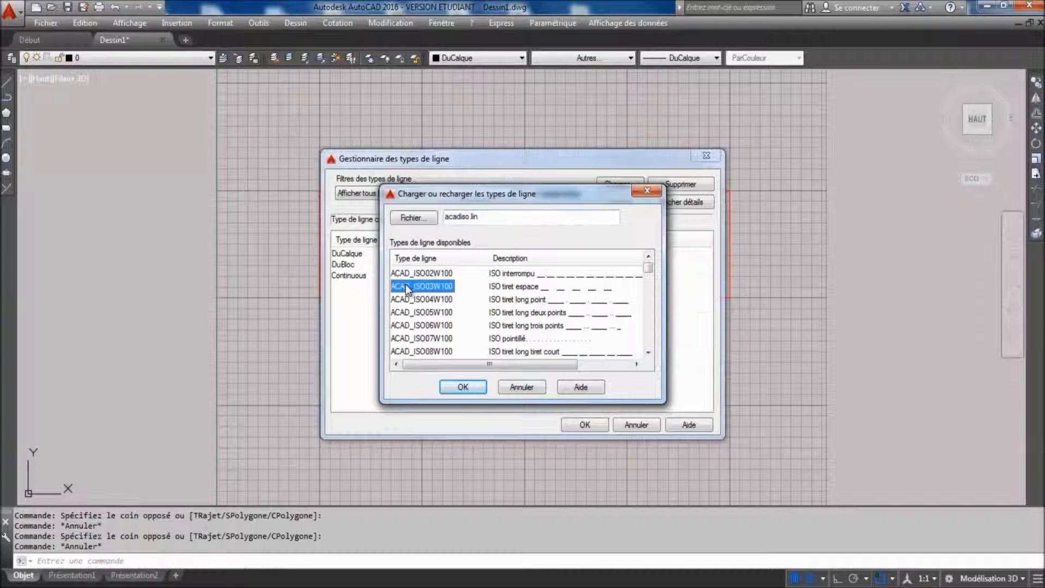
{"action": "left_click", "coordinate": [463, 388]}
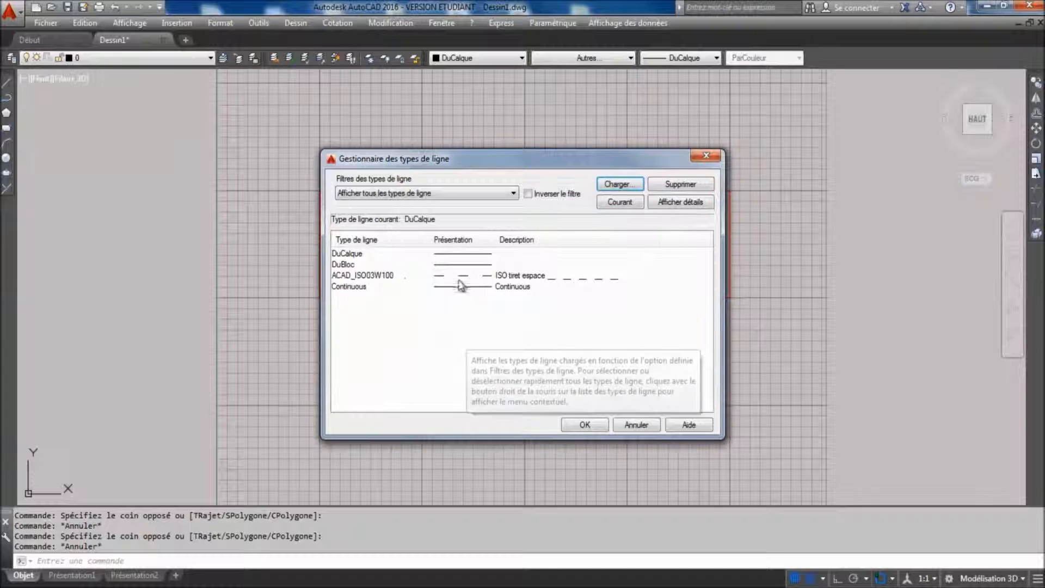
{"action": "left_click", "coordinate": [402, 277]}
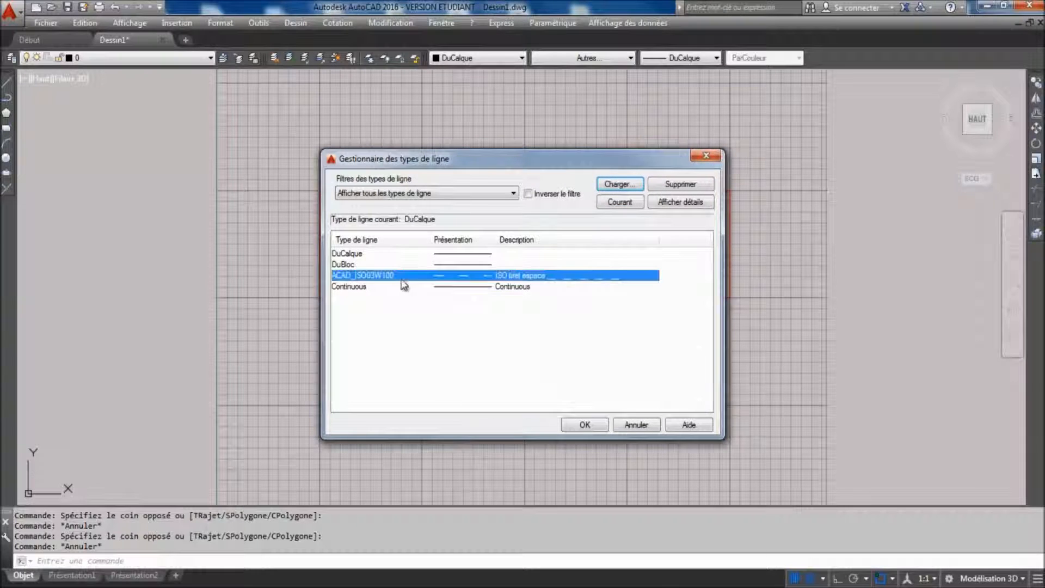
{"action": "left_click", "coordinate": [585, 427]}
Apply the ACAD_ISO03W100 linetype to the rectangle
{"action": "left_click", "coordinate": [580, 338]}
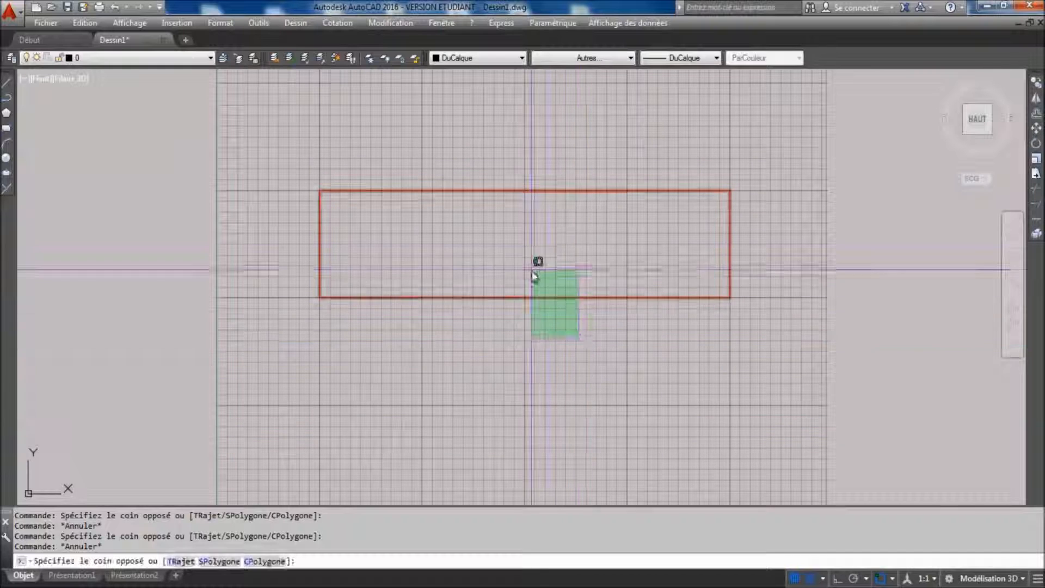
{"action": "left_click", "coordinate": [513, 239]}
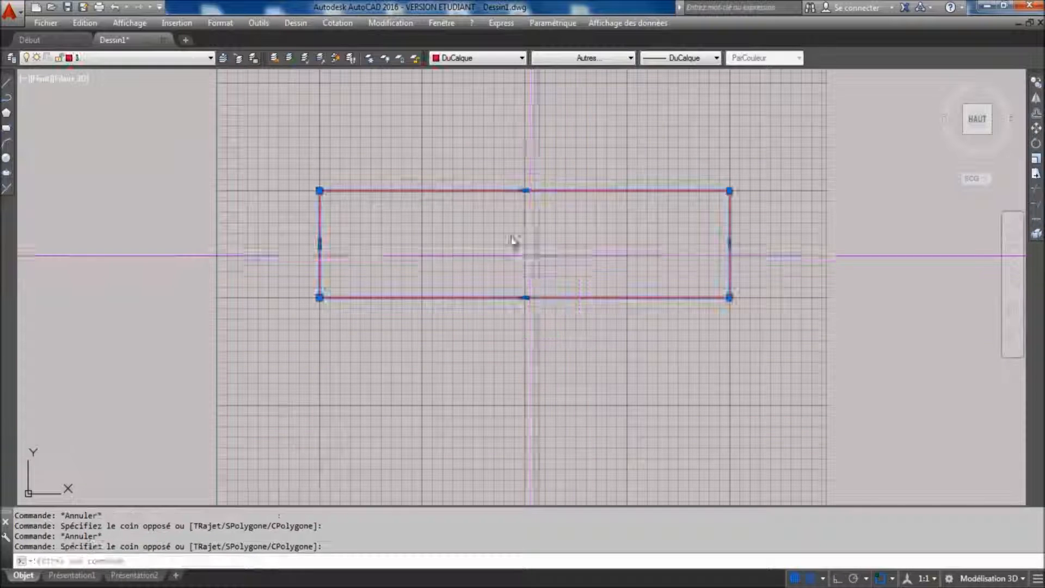
{"action": "left_click", "coordinate": [606, 57]}
{"action": "left_click", "coordinate": [599, 95]}
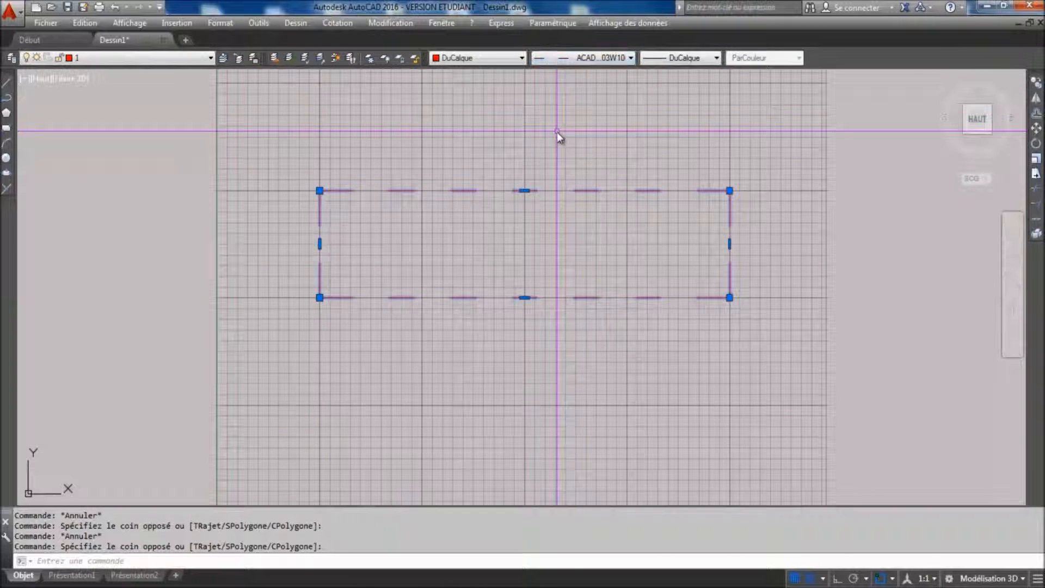
Deselect the rectangle and look over the linetypes available with nothing selected
{"action": "key", "text": "Escape"}
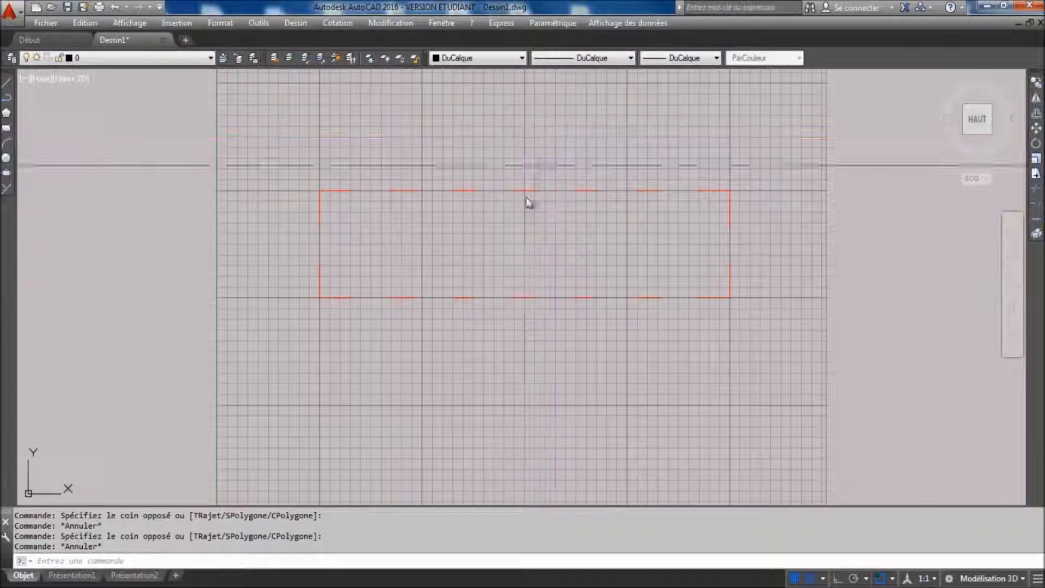
{"action": "left_click", "coordinate": [532, 227]}
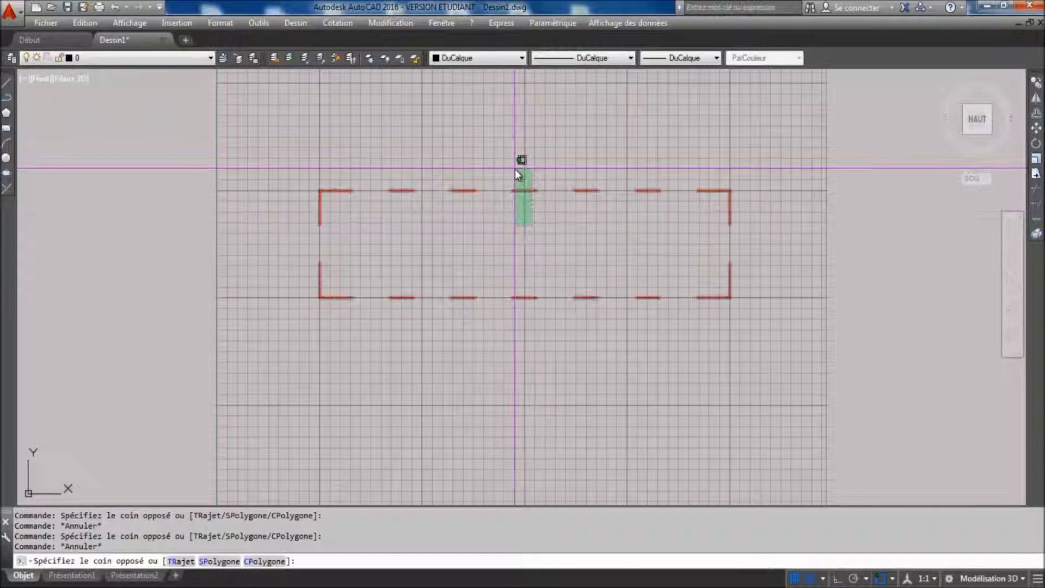
{"action": "left_click", "coordinate": [526, 240]}
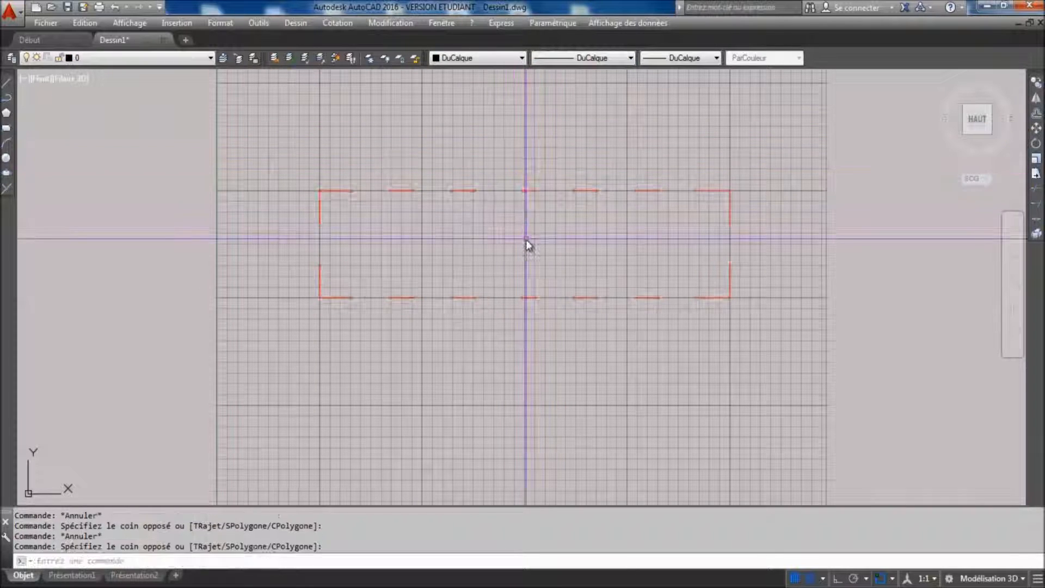
{"action": "left_click", "coordinate": [627, 59]}
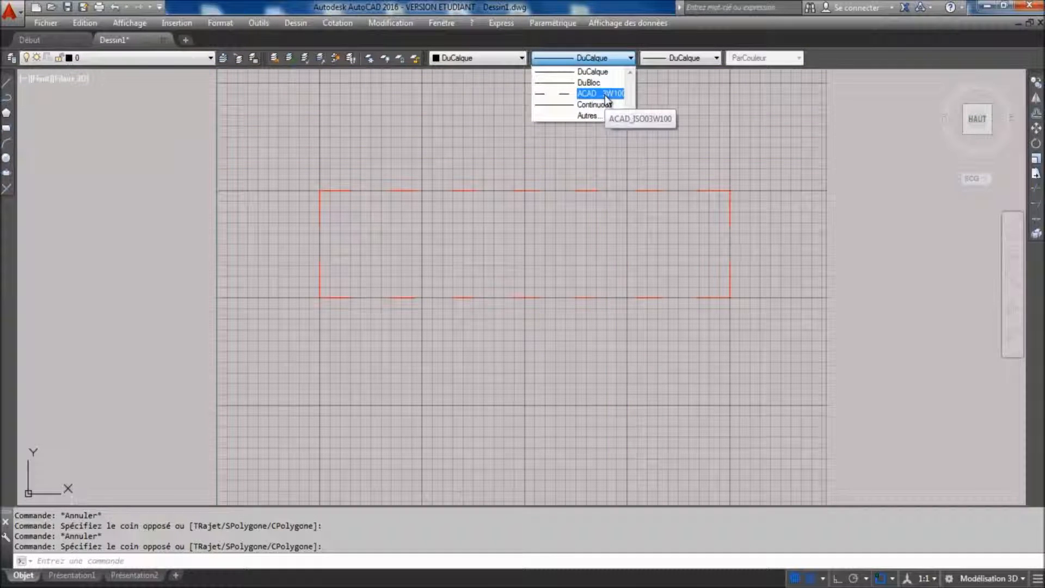
{"action": "left_click", "coordinate": [682, 105]}
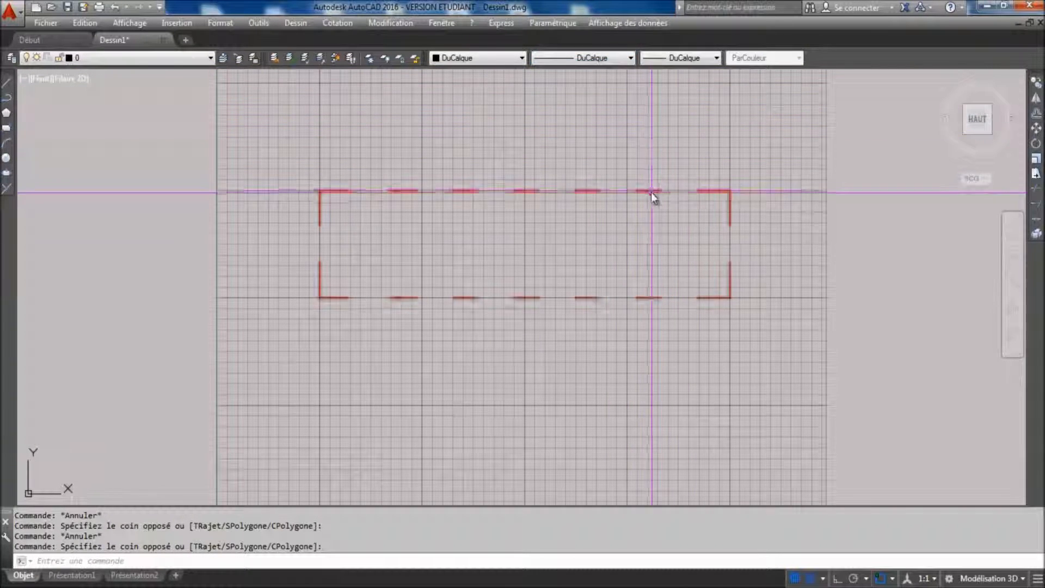
Set the rectangle's lineweight to 0.50 mm and deselect it
{"action": "left_click", "coordinate": [660, 248]}
{"action": "left_click", "coordinate": [613, 174]}
{"action": "left_click", "coordinate": [697, 58]}
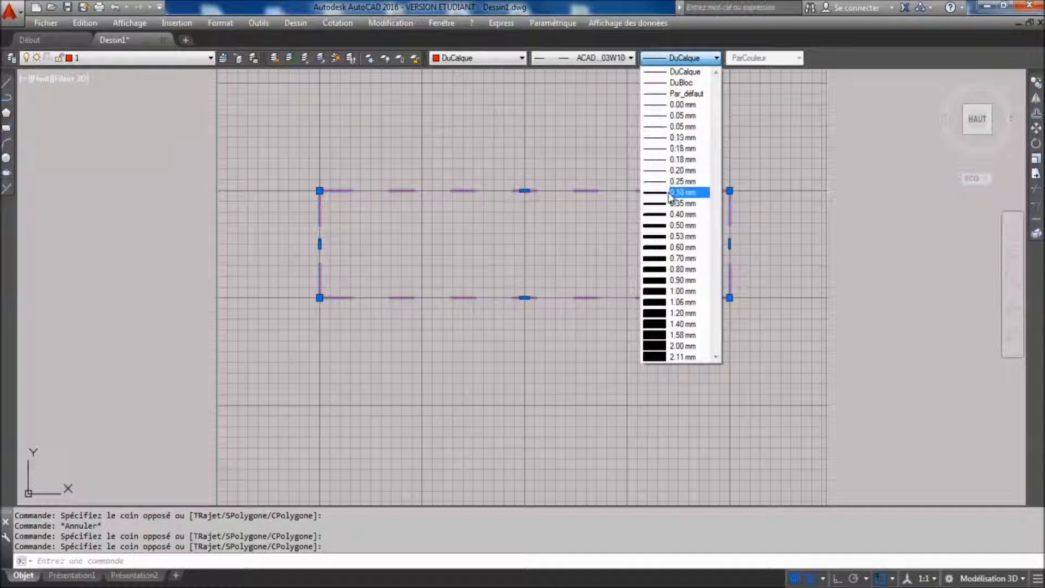
{"action": "left_click", "coordinate": [687, 225]}
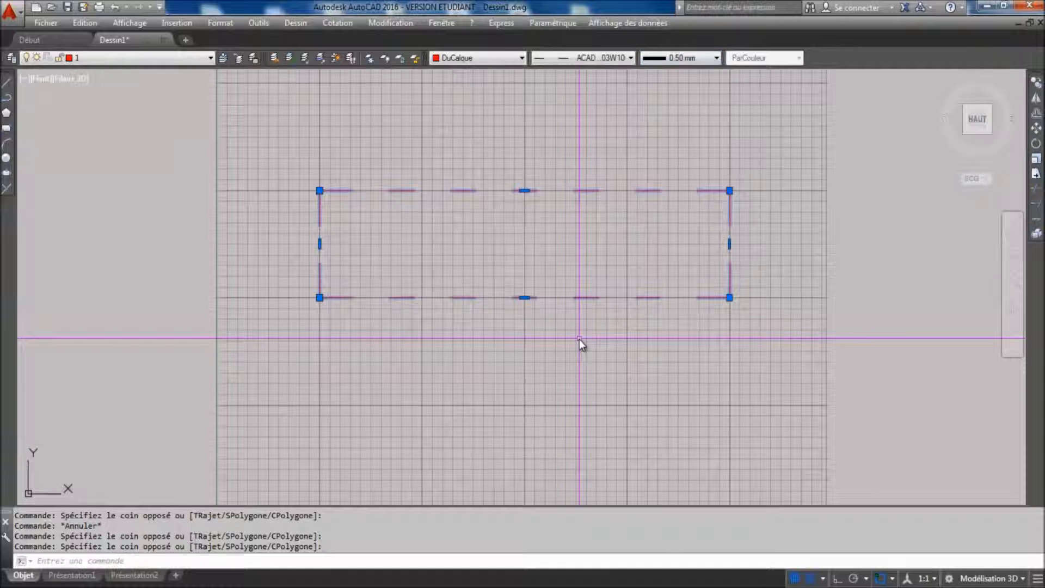
{"action": "key", "text": "Escape"}
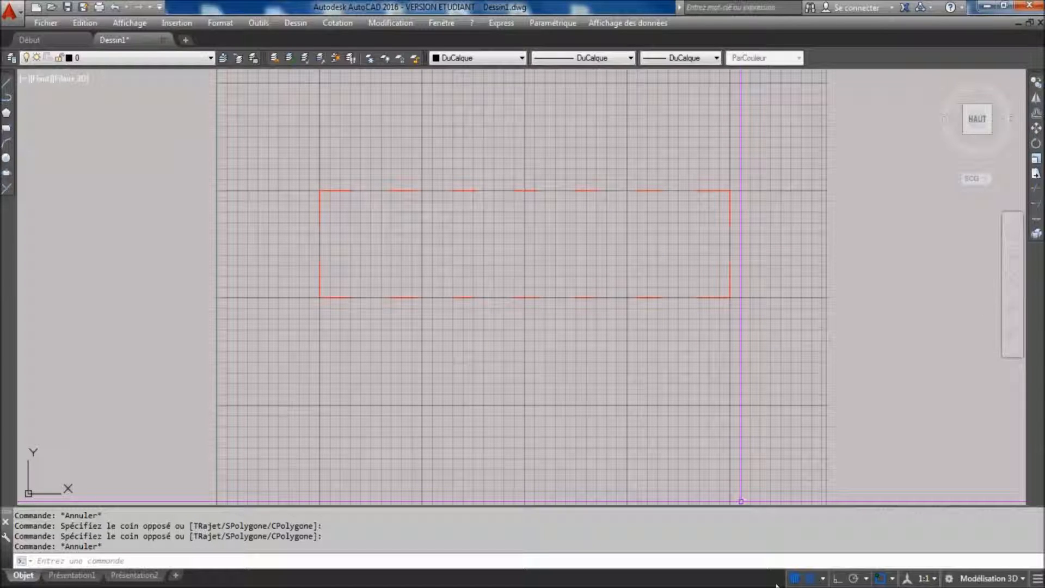
Add the Epaisseur de ligne toggle to the status bar and turn on lineweight display
{"action": "left_click", "coordinate": [1037, 579]}
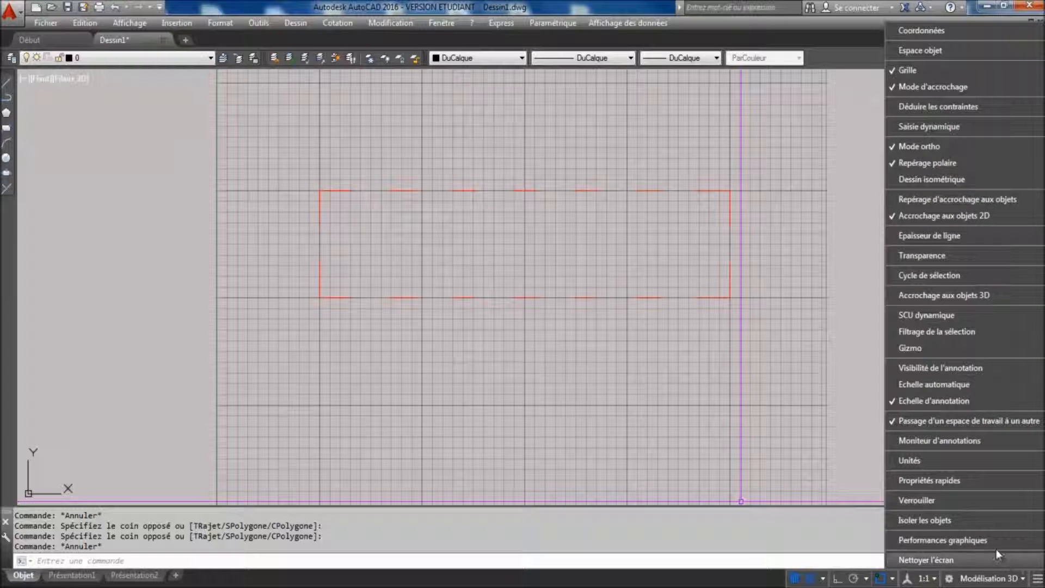
{"action": "left_click", "coordinate": [932, 238]}
{"action": "left_click", "coordinate": [849, 294]}
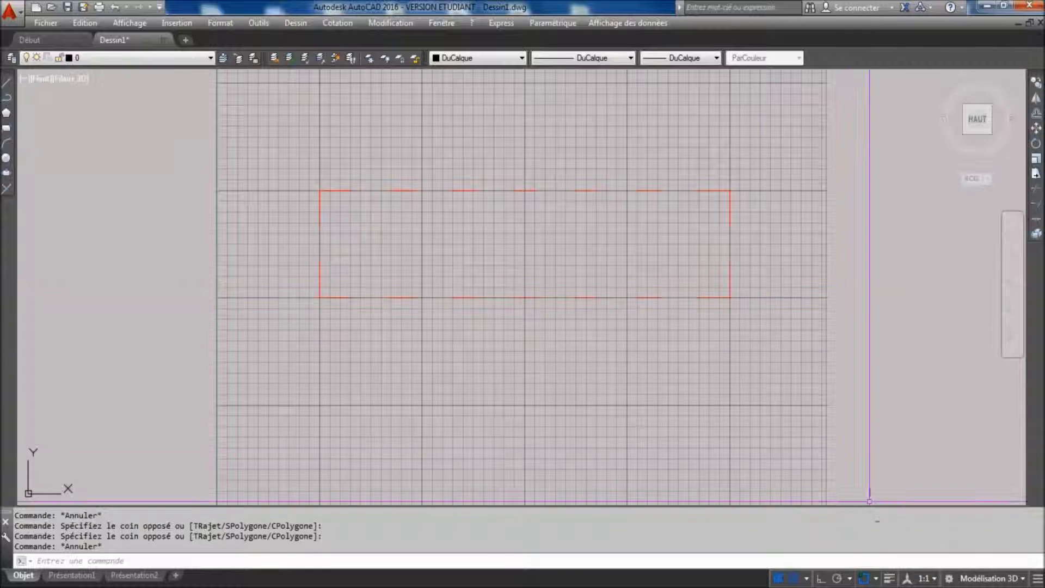
{"action": "left_click", "coordinate": [889, 580]}
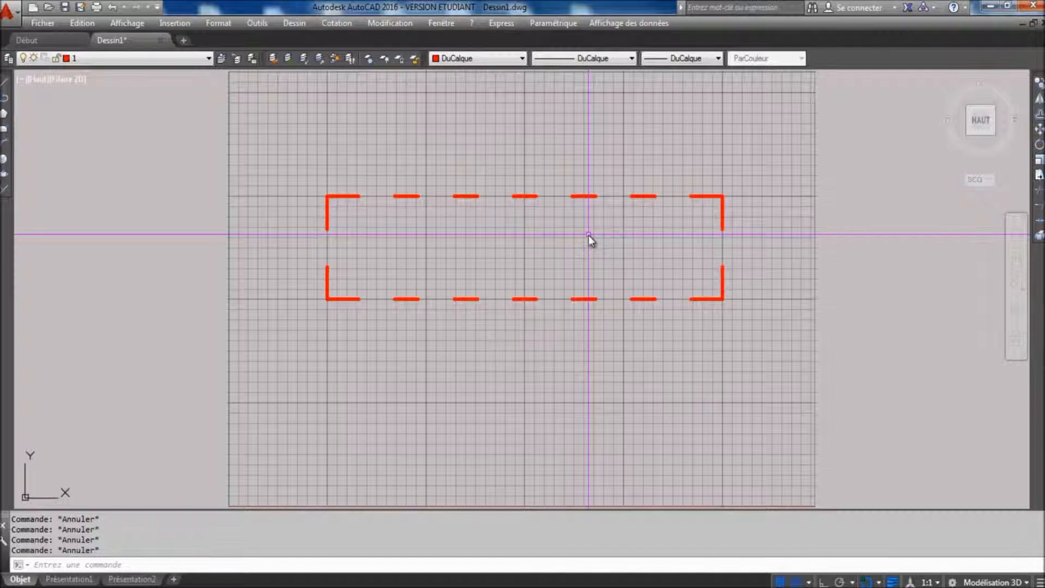
Open the Propriétés palette and select the rectangle to list its properties
{"action": "key", "text": "ctrl+1"}
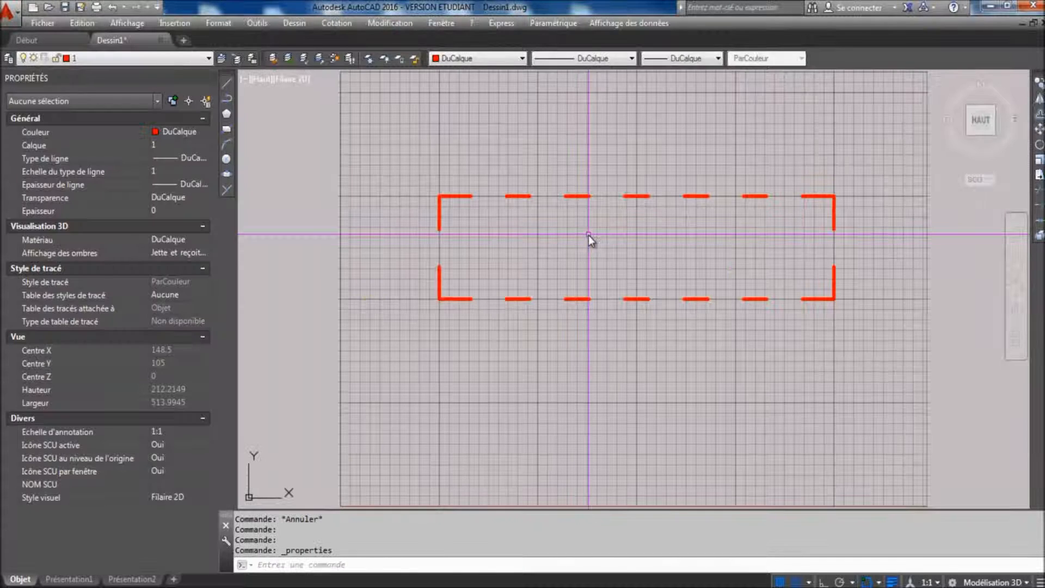
{"action": "left_click", "coordinate": [250, 22]}
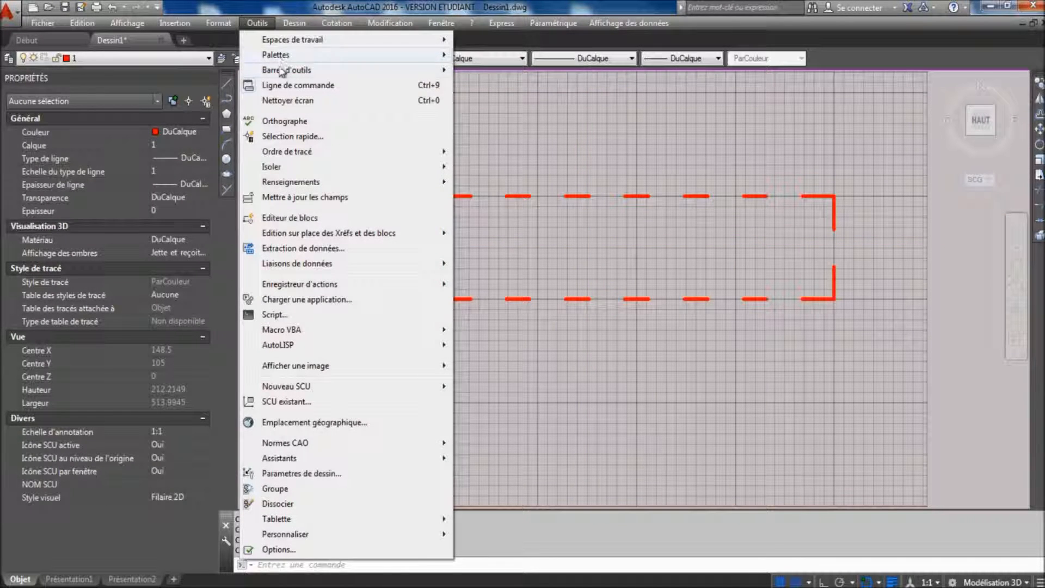
{"action": "mouse_move", "coordinate": [284, 55]}
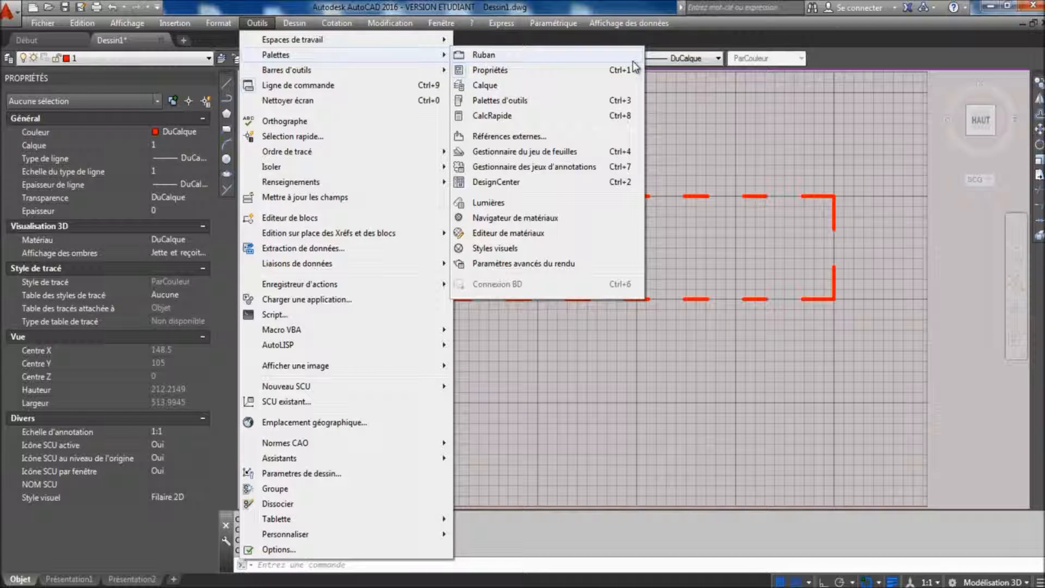
{"action": "left_click", "coordinate": [689, 119]}
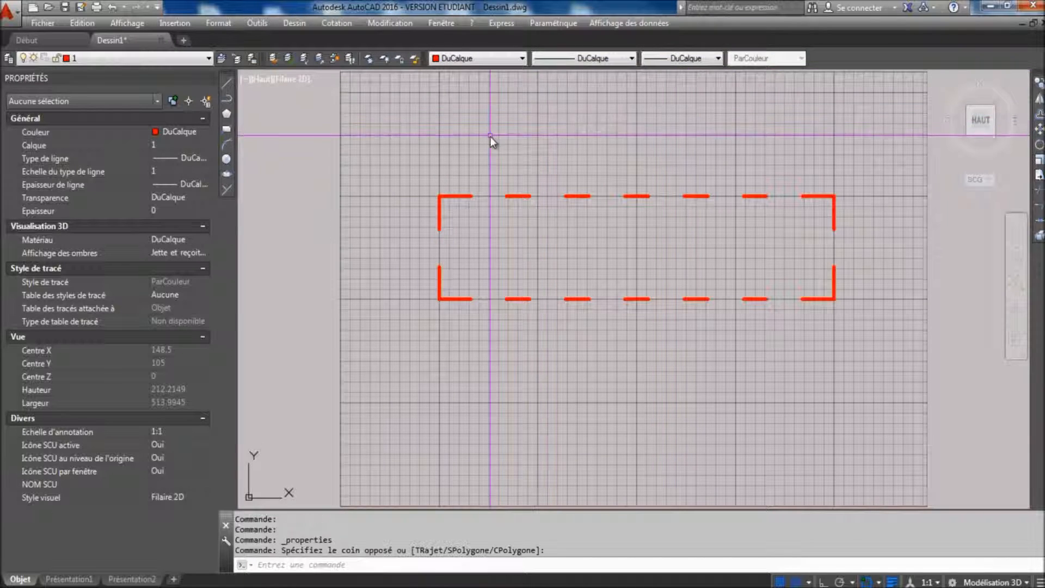
{"action": "left_click", "coordinate": [496, 247]}
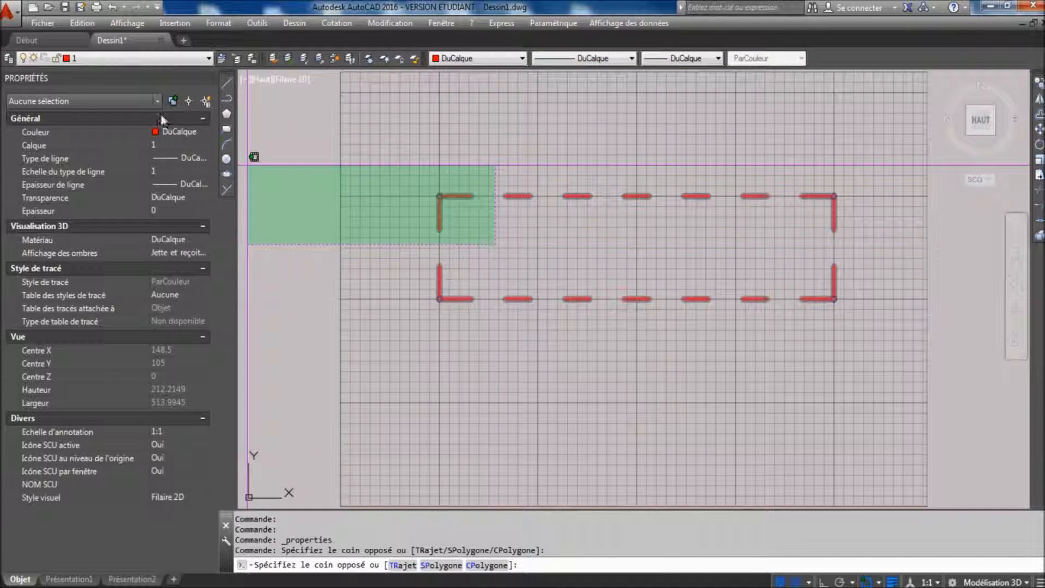
{"action": "key", "text": "Escape"}
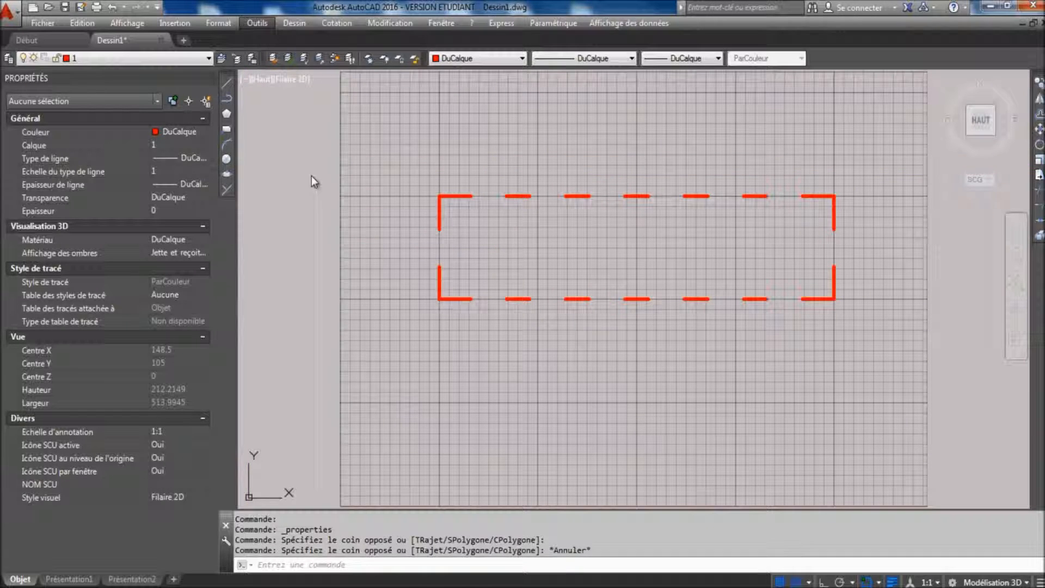
{"action": "left_click", "coordinate": [489, 224]}
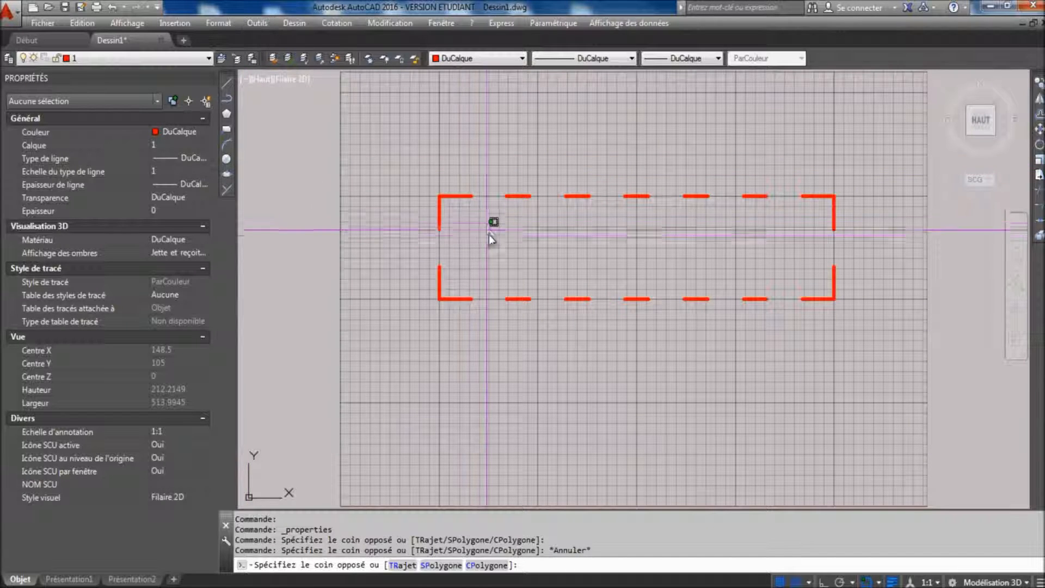
{"action": "left_click", "coordinate": [415, 161]}
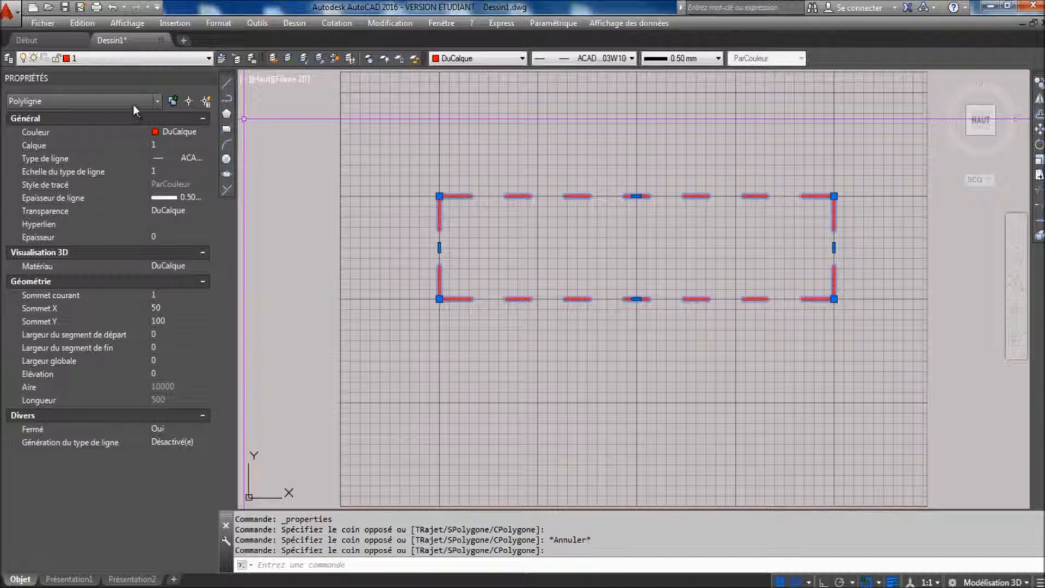
Try Bleu as the rectangle's colour override and return the colour to DuCalque
{"action": "left_click", "coordinate": [186, 131]}
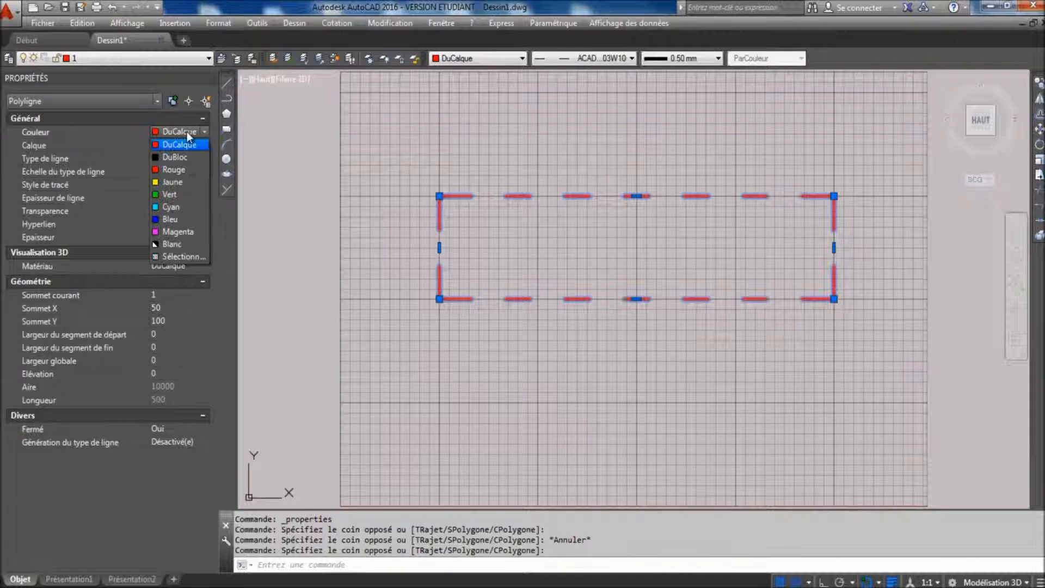
{"action": "left_click", "coordinate": [176, 219]}
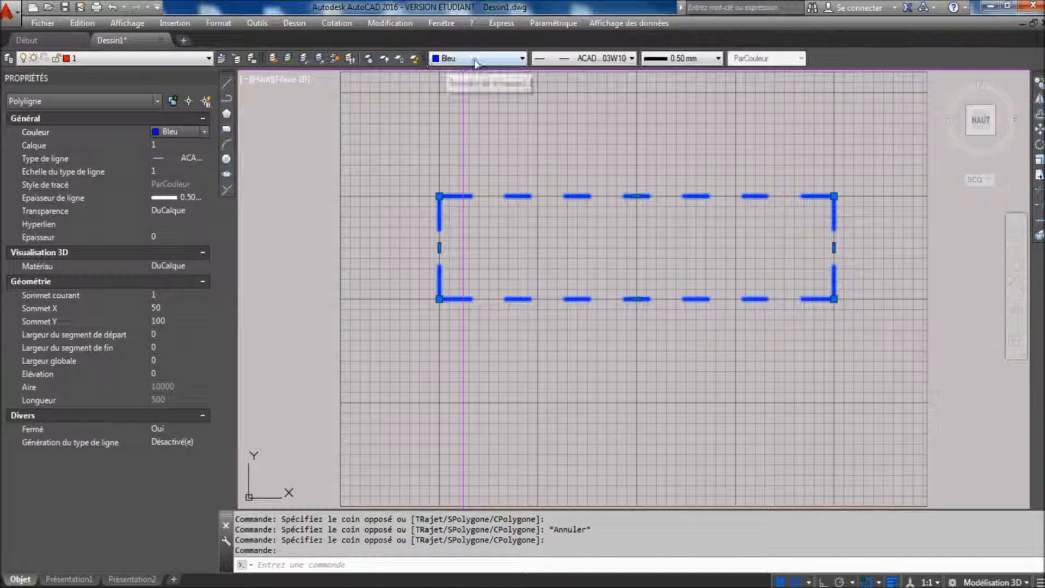
{"action": "left_click", "coordinate": [522, 59]}
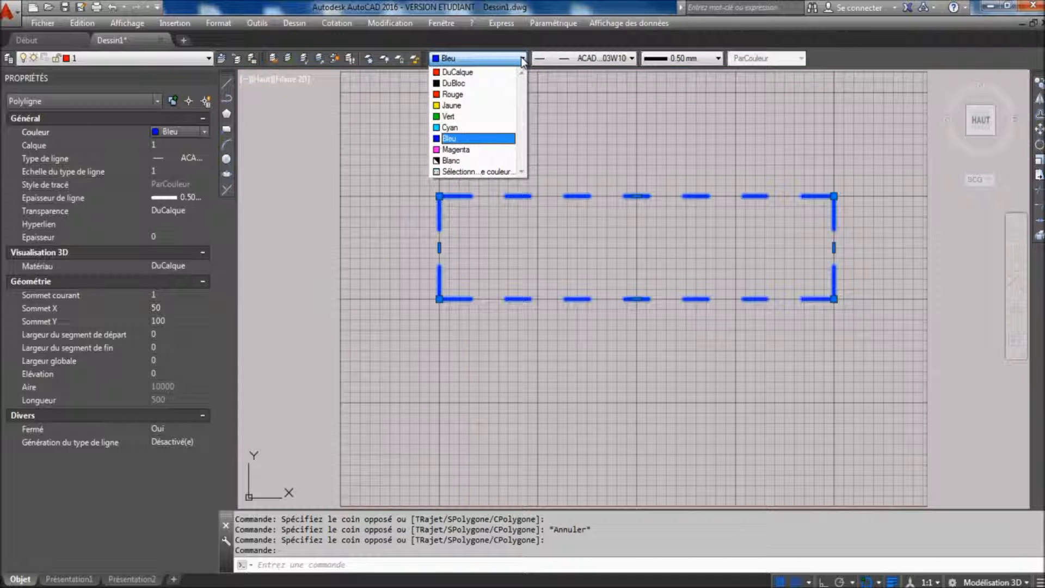
{"action": "left_click", "coordinate": [522, 59]}
{"action": "left_click", "coordinate": [523, 61]}
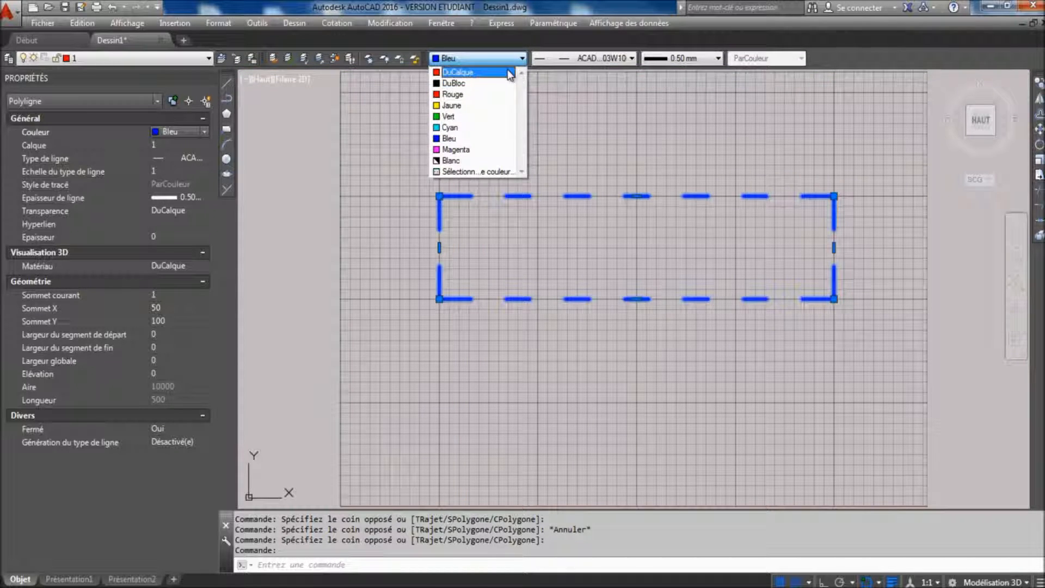
{"action": "left_click", "coordinate": [507, 71]}
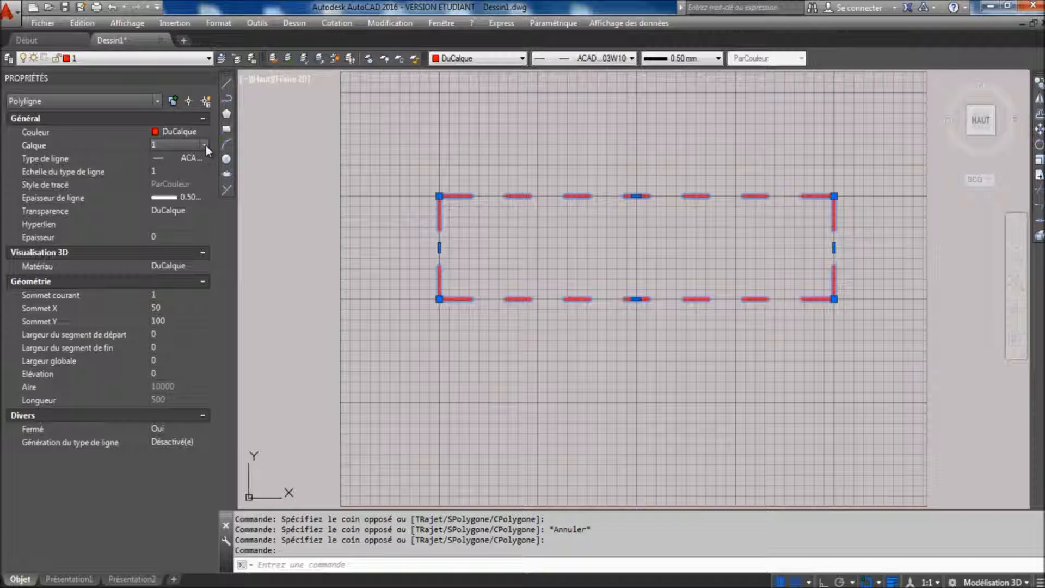
Try moving the rectangle to layer 0 and put it back on layer 1
{"action": "left_click", "coordinate": [205, 144]}
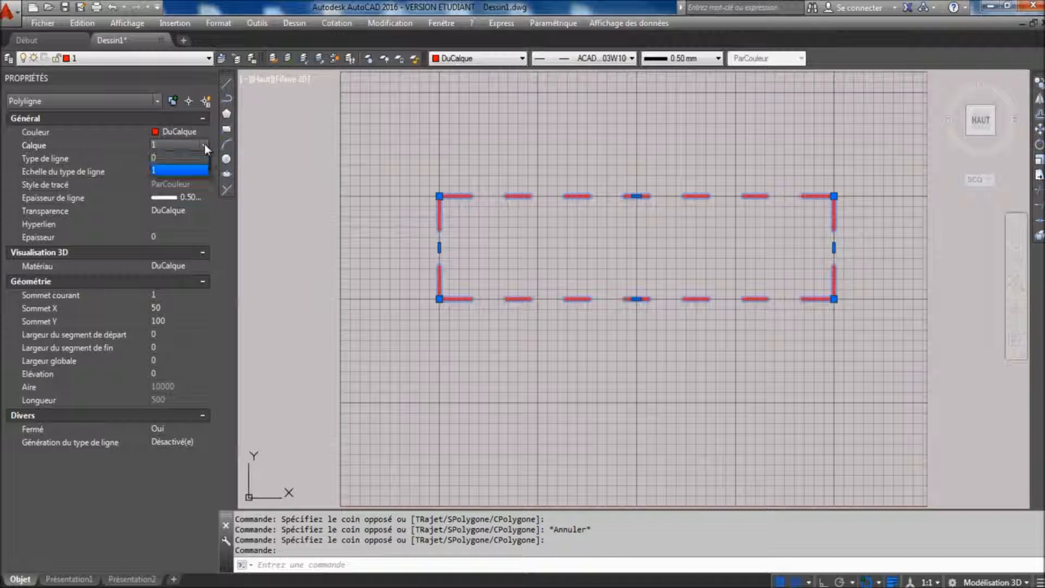
{"action": "left_click", "coordinate": [181, 158]}
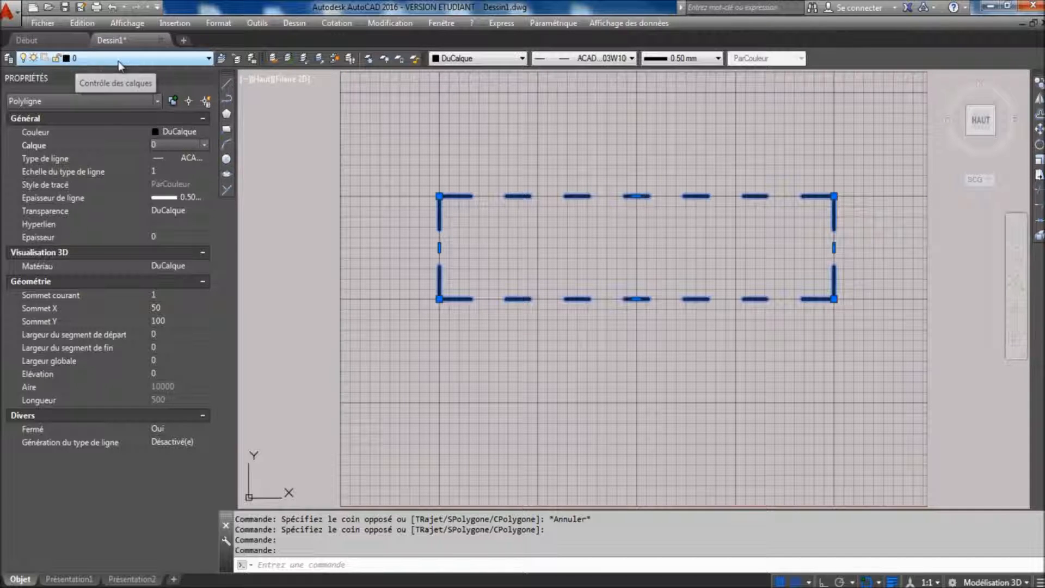
{"action": "left_click", "coordinate": [204, 145]}
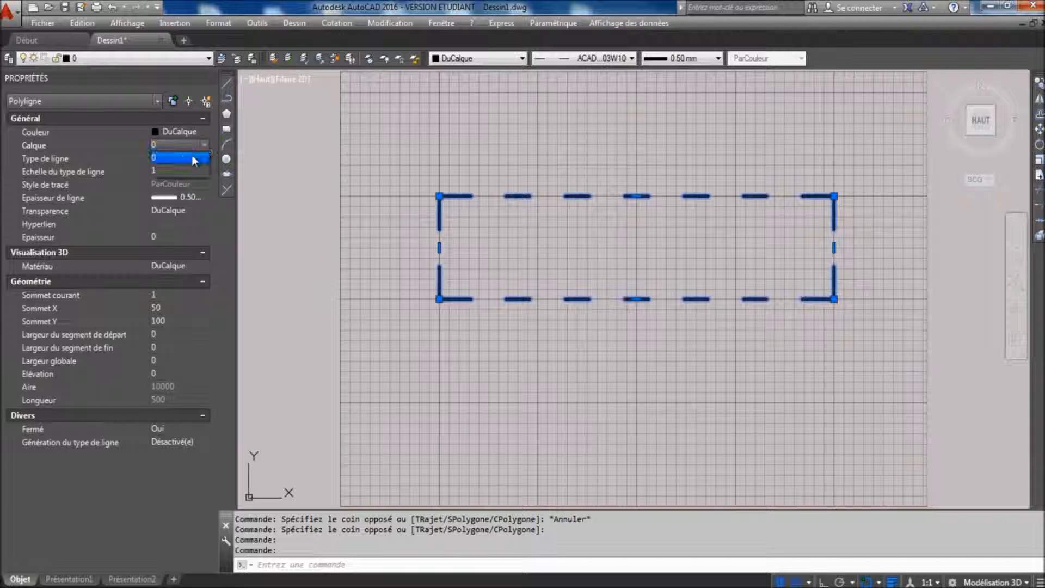
{"action": "left_click", "coordinate": [185, 166]}
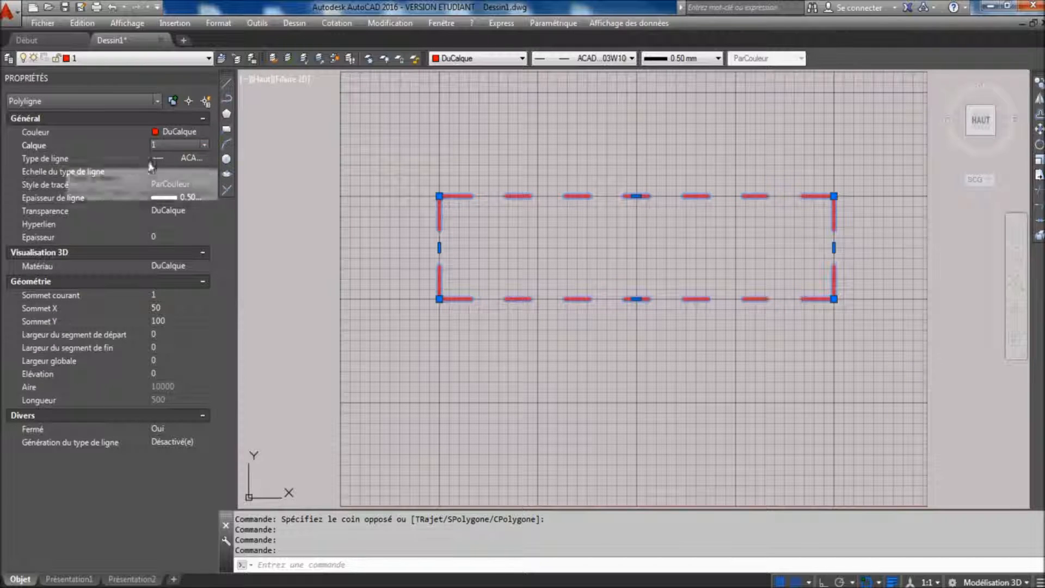
Try DuCalque as the rectangle's linetype and restore ACAD_ISO03W100
{"action": "left_click", "coordinate": [191, 158]}
{"action": "left_click", "coordinate": [204, 159]}
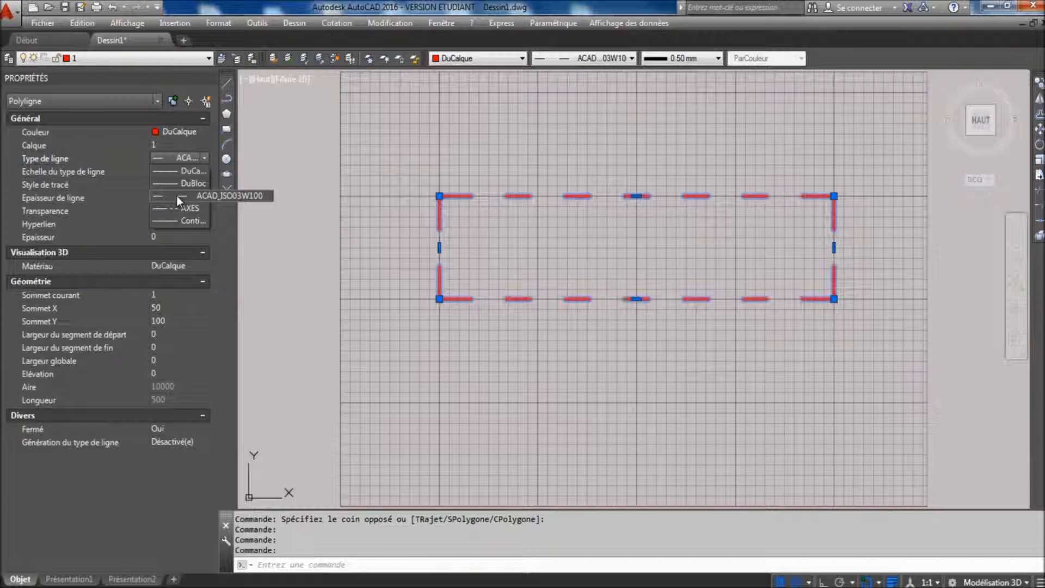
{"action": "left_click", "coordinate": [177, 195]}
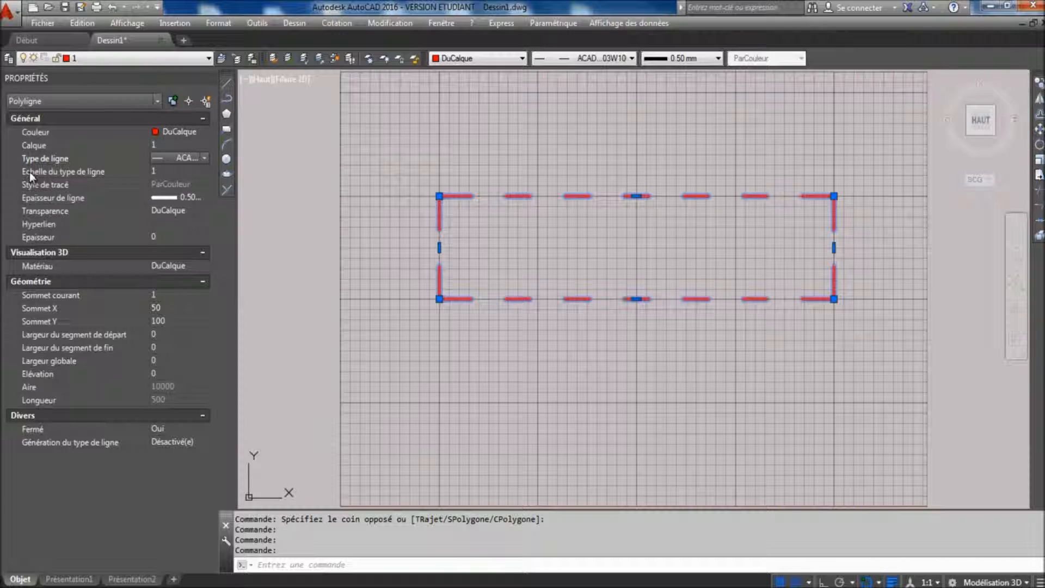
{"action": "left_click", "coordinate": [205, 157]}
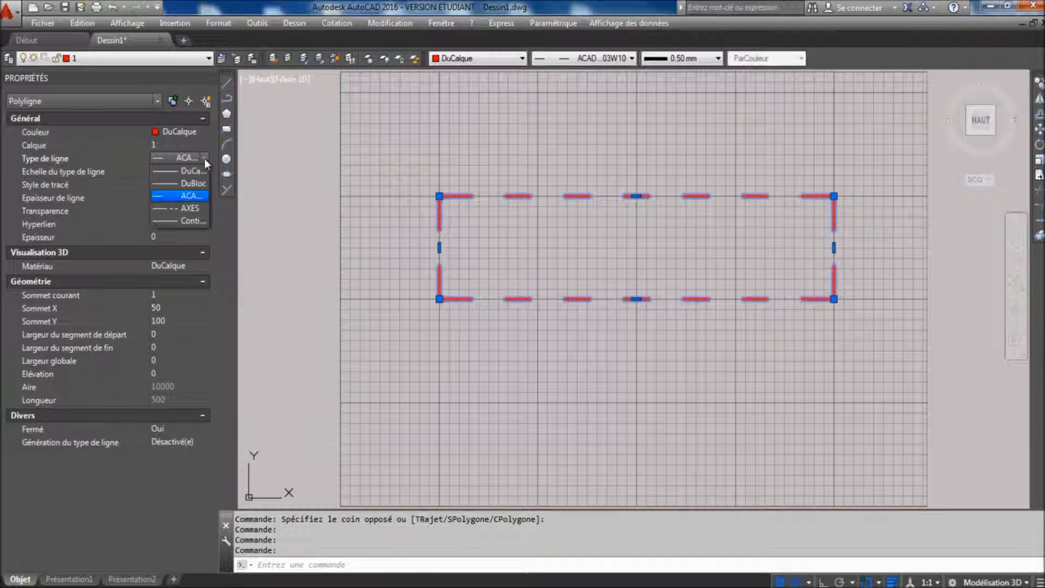
{"action": "left_click", "coordinate": [195, 170]}
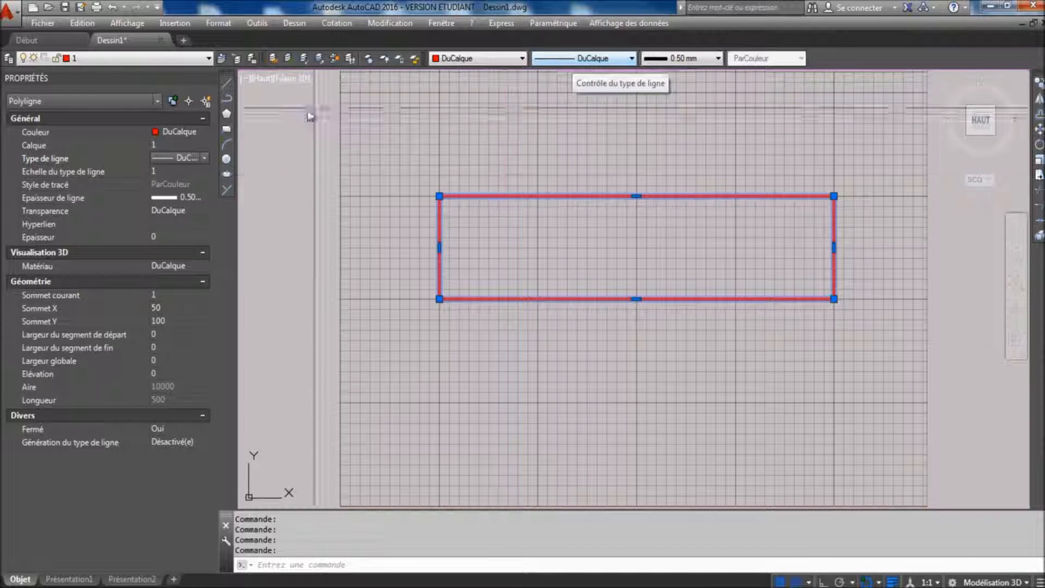
{"action": "left_click", "coordinate": [206, 158]}
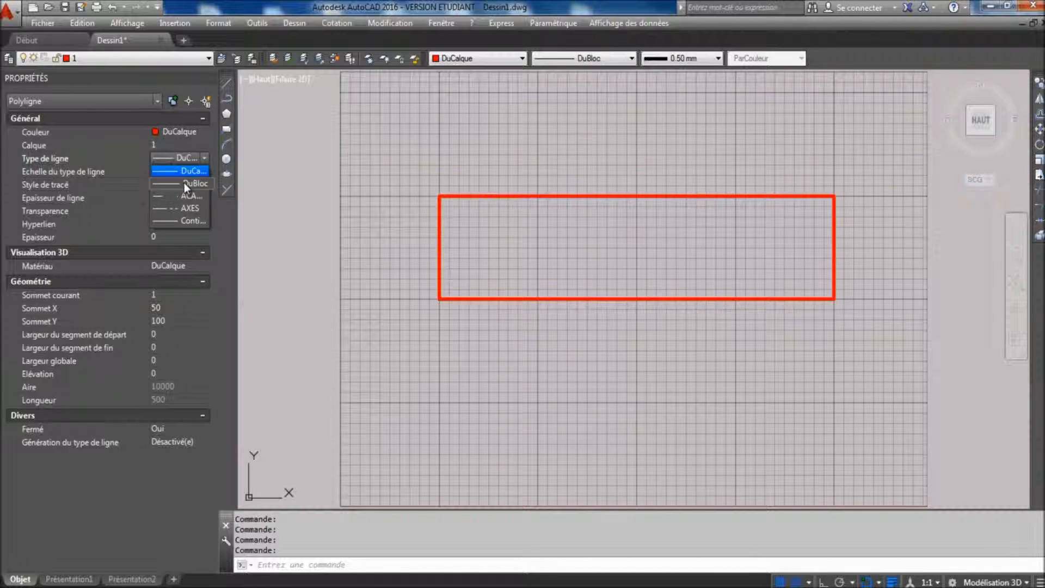
{"action": "left_click", "coordinate": [184, 195]}
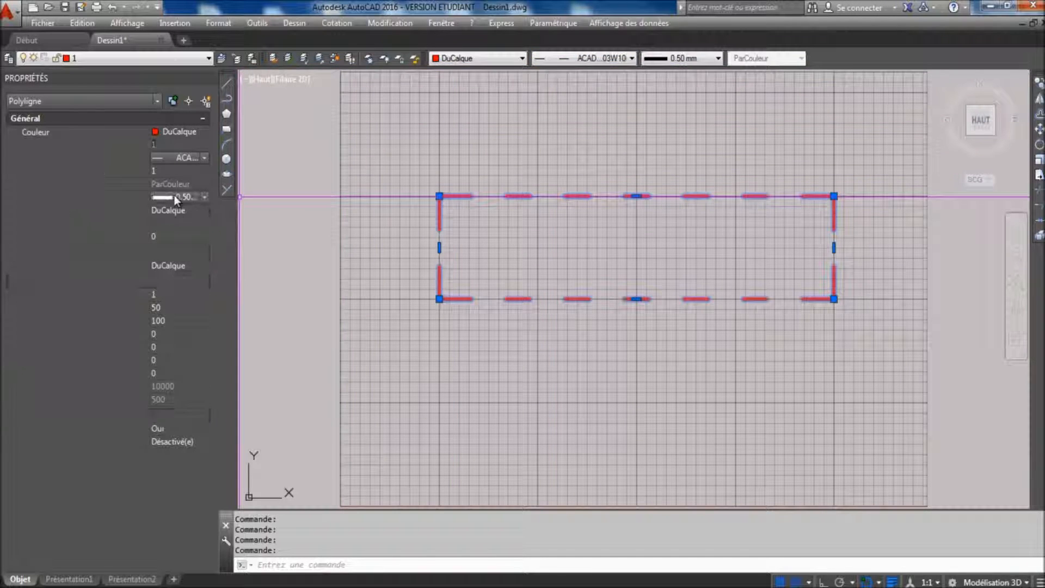
Set the rectangle's lineweight to 0.35 mm and clear the selection
{"action": "left_click", "coordinate": [205, 198]}
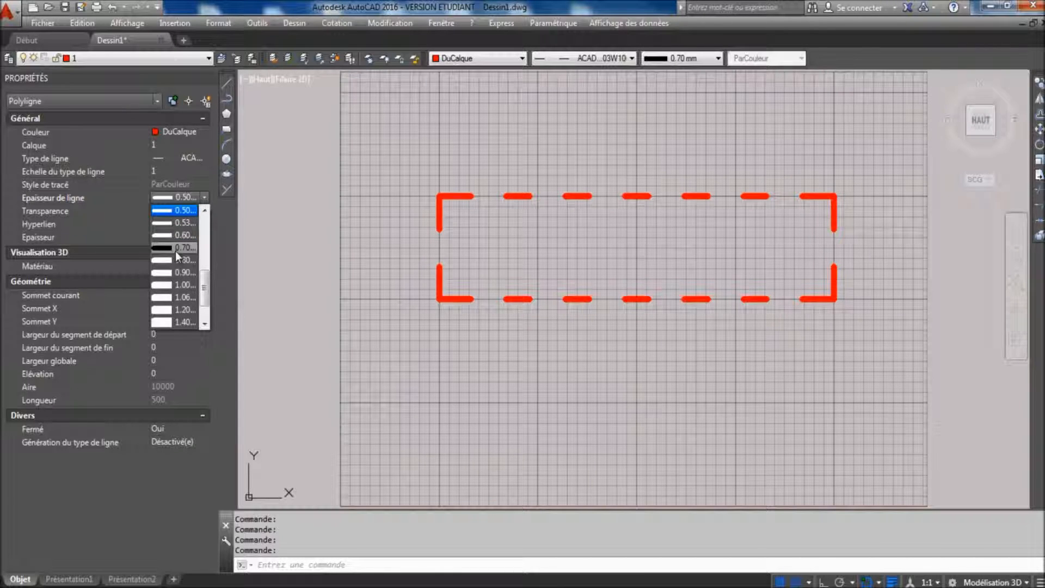
{"action": "left_click", "coordinate": [206, 209]}
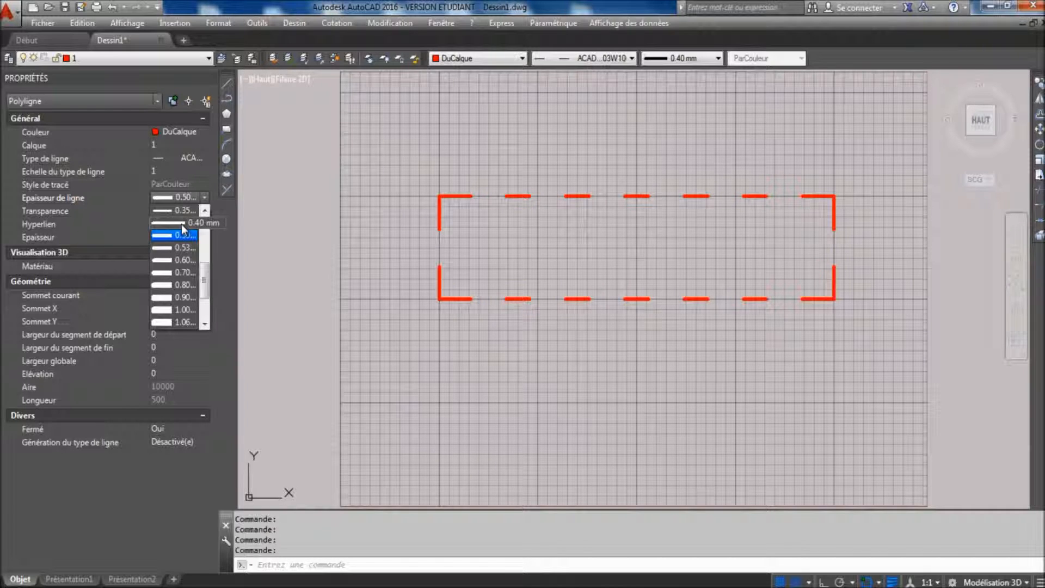
{"action": "left_click", "coordinate": [179, 210]}
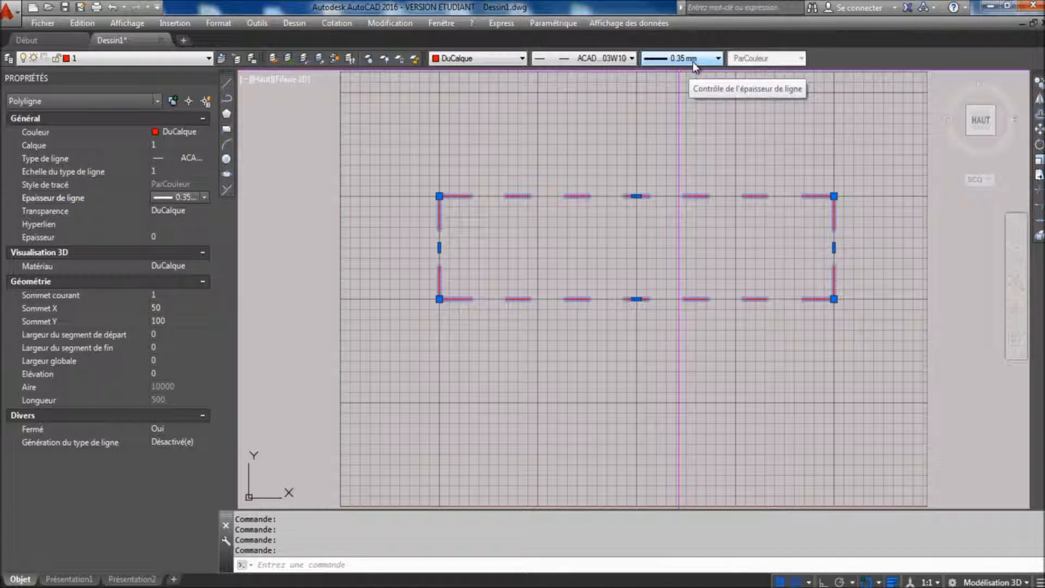
{"action": "left_click", "coordinate": [165, 211]}
{"action": "key", "text": "Escape"}
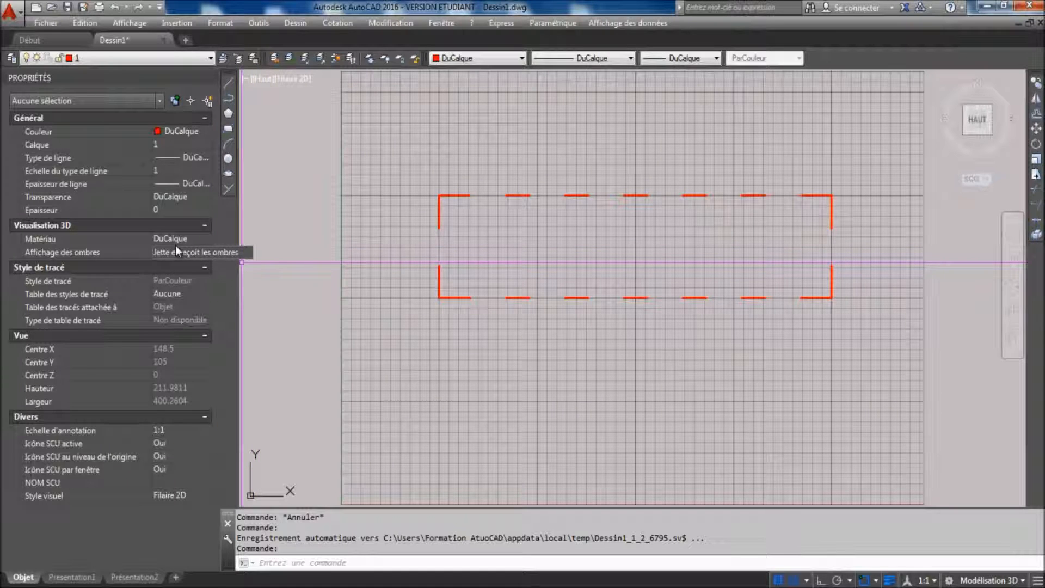
Select the rectangle, try a transparency of 90 on it and clear the selection
{"action": "left_click", "coordinate": [494, 233]}
{"action": "left_click", "coordinate": [401, 145]}
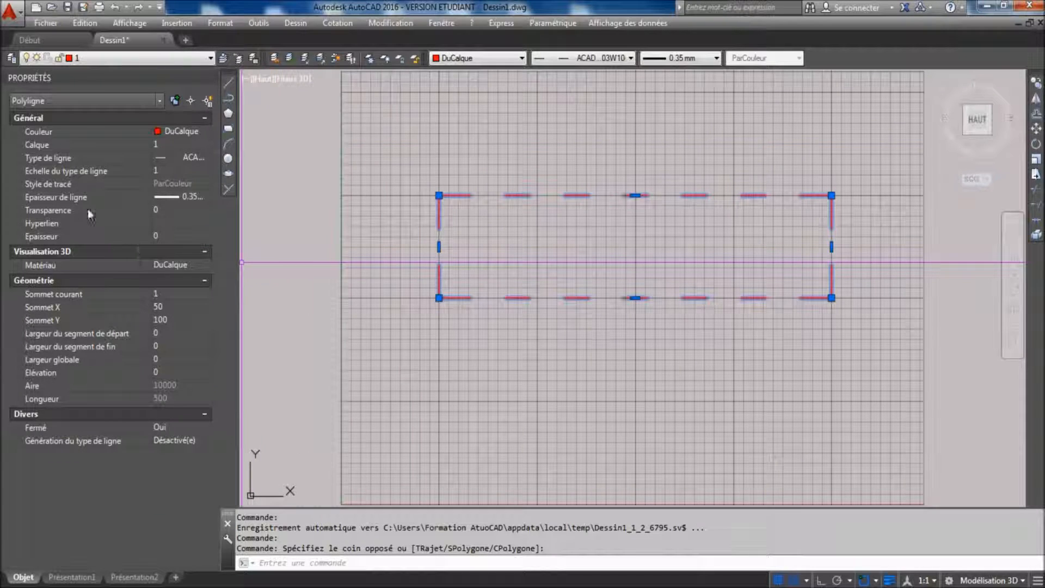
{"action": "left_click", "coordinate": [174, 210]}
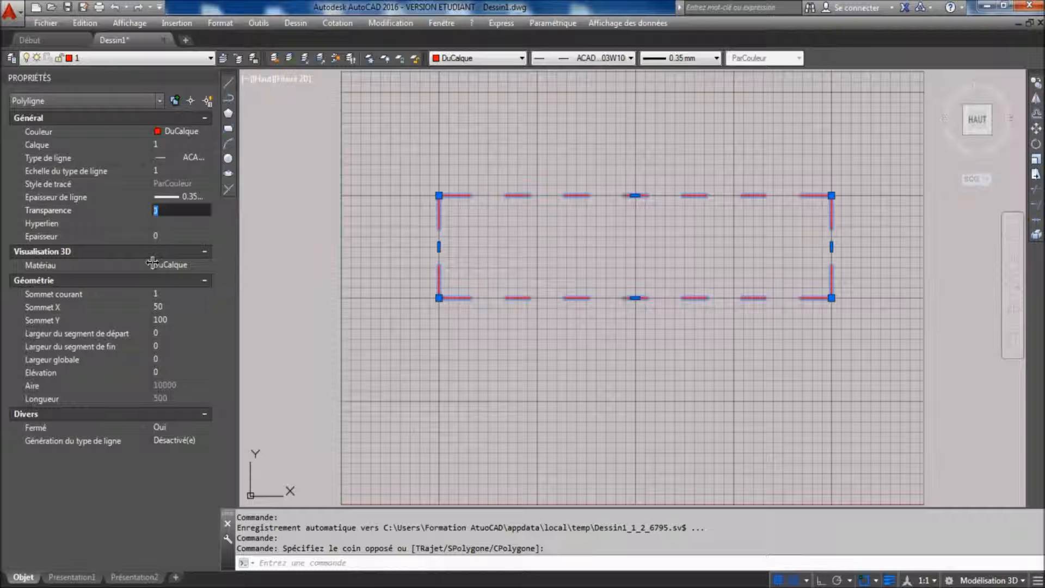
{"action": "type", "text": "90"}
{"action": "key", "text": "Return"}
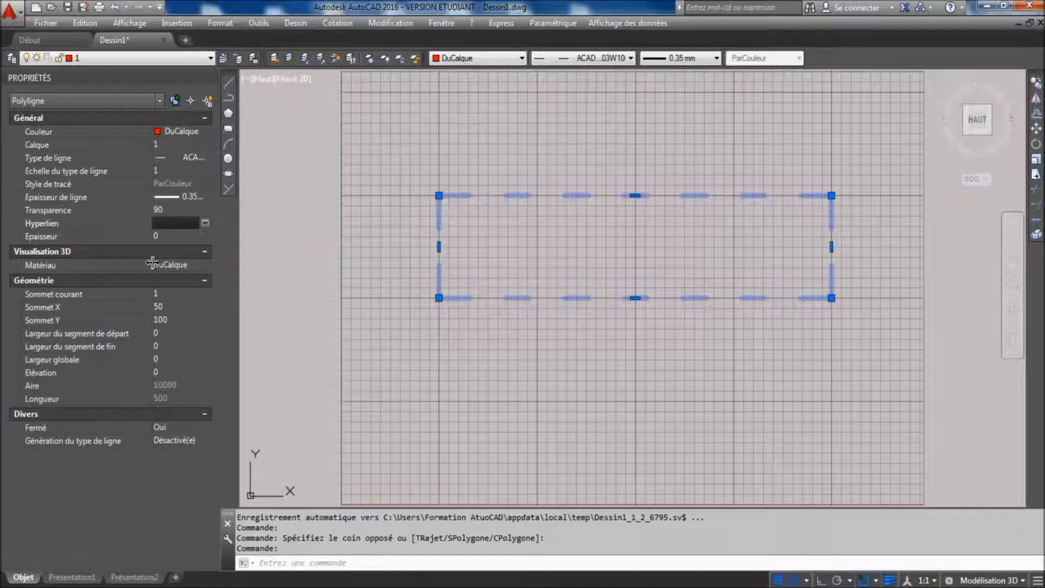
{"action": "key", "text": "Escape"}
Reselect the rectangle, return its transparency to 0 and clear the selection
{"action": "left_click", "coordinate": [540, 244]}
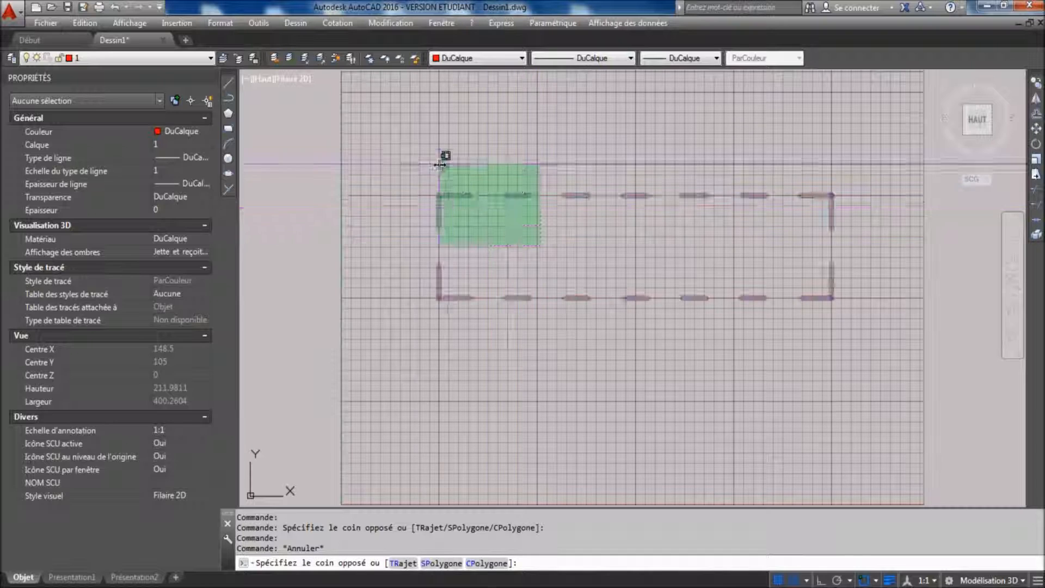
{"action": "left_click", "coordinate": [443, 159]}
{"action": "left_click", "coordinate": [164, 210]}
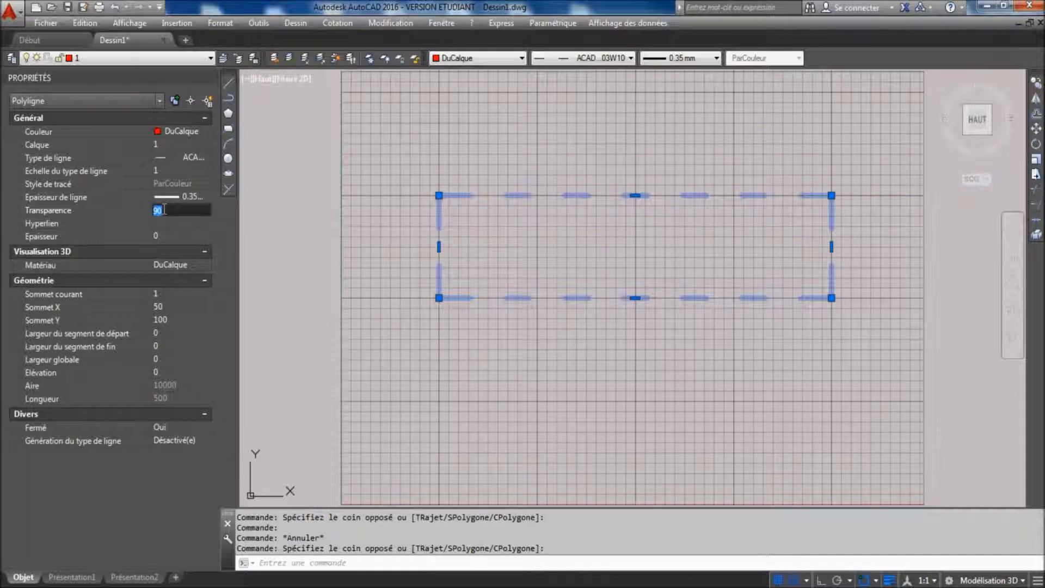
{"action": "key", "text": "Escape"}
{"action": "key", "text": "Escape"}
{"action": "key", "text": "Escape"}
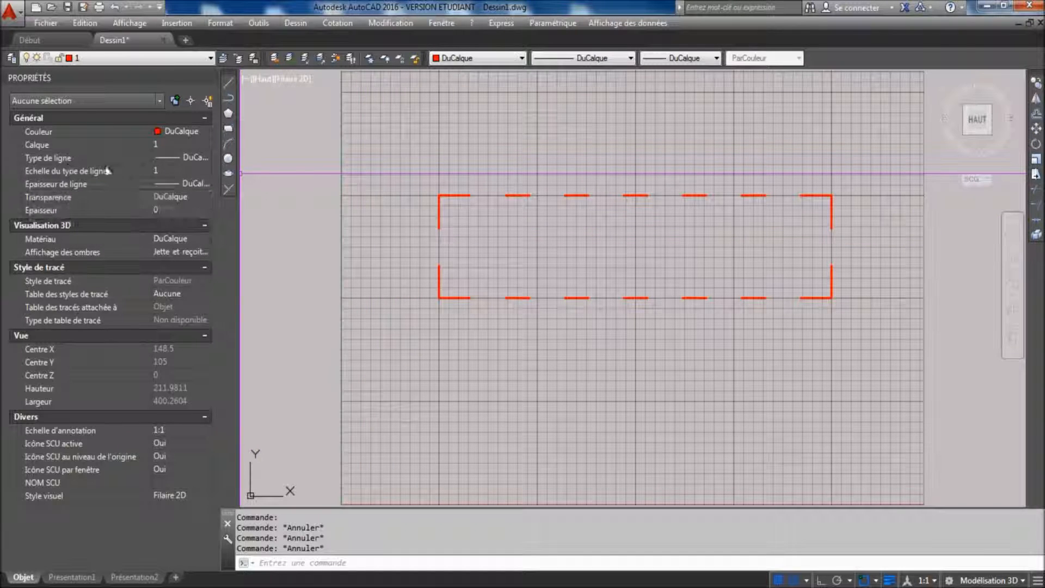
Set the default linetype scale to 0.5 with no object selected
{"action": "left_click", "coordinate": [170, 173]}
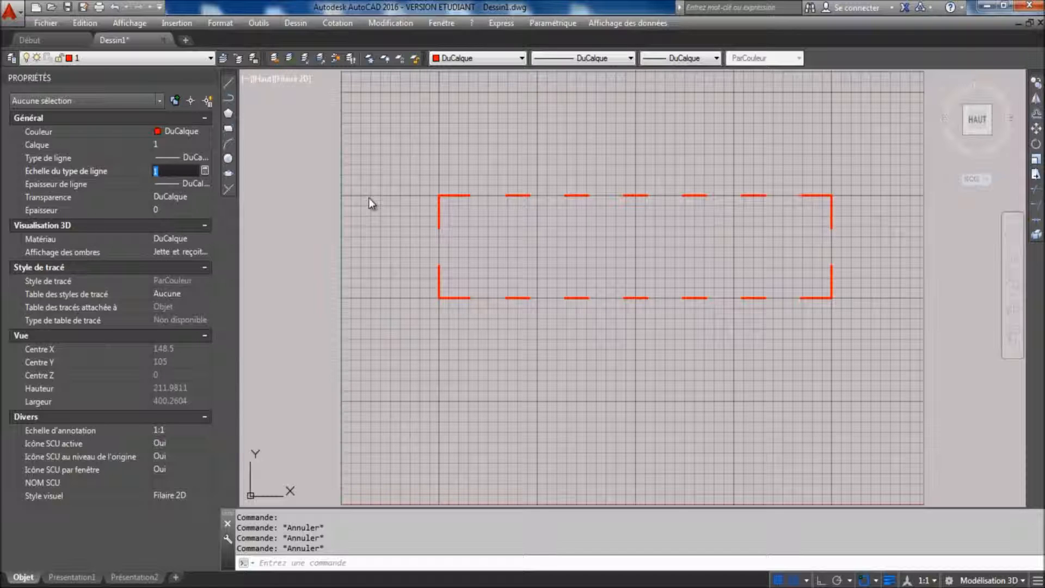
{"action": "type", "text": "0.5"}
Select the rectangle and try a linetype scale of 0.5 on it
{"action": "left_click", "coordinate": [540, 240]}
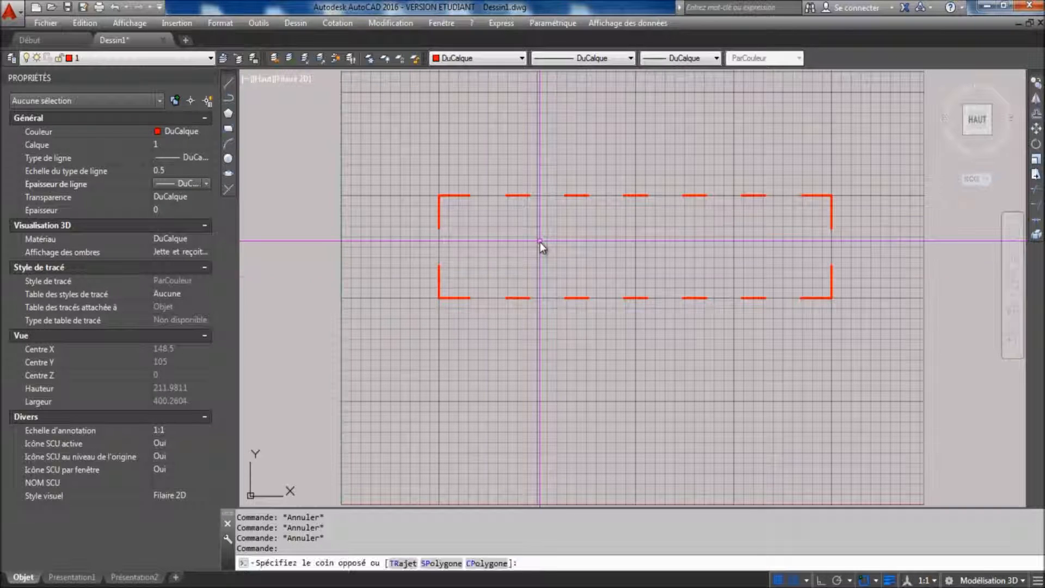
{"action": "left_click", "coordinate": [426, 184]}
{"action": "left_click", "coordinate": [167, 212]}
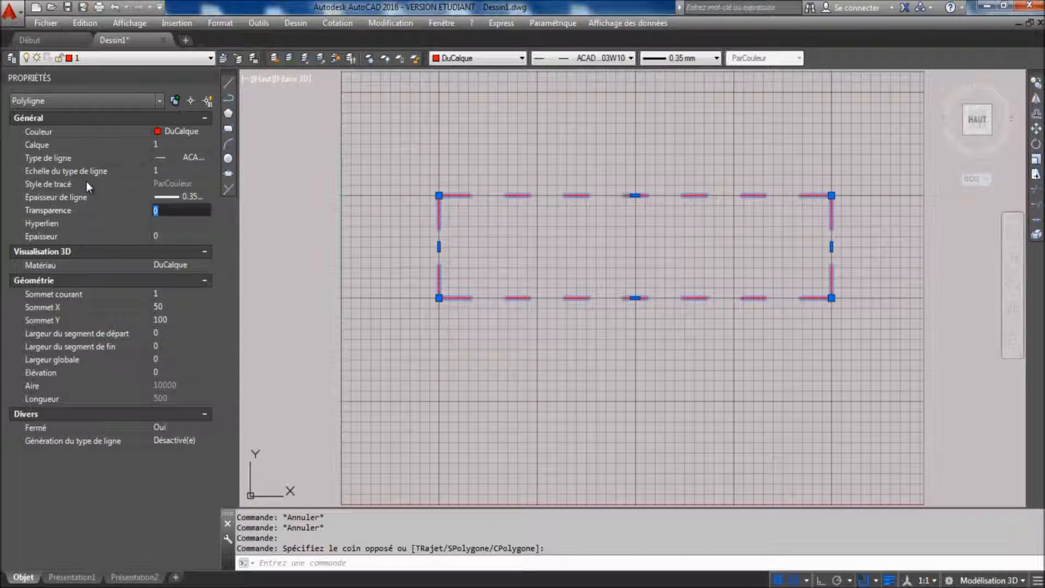
{"action": "left_click", "coordinate": [173, 172]}
{"action": "type", "text": "0.5"}
{"action": "key", "text": "Return"}
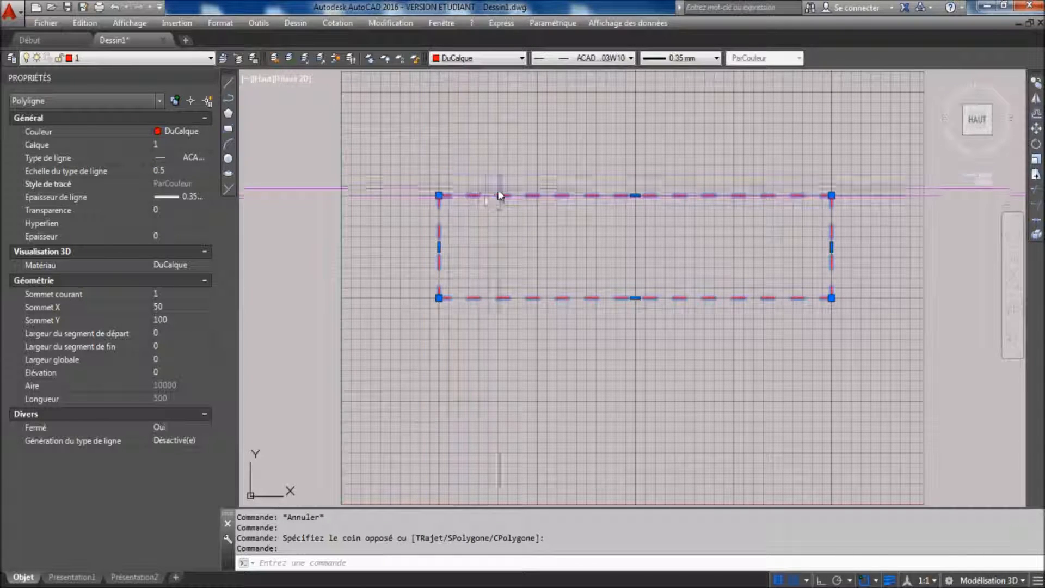
Try a linetype scale of 2 on the rectangle, return it to 1 and clear the selection
{"action": "left_click", "coordinate": [173, 171]}
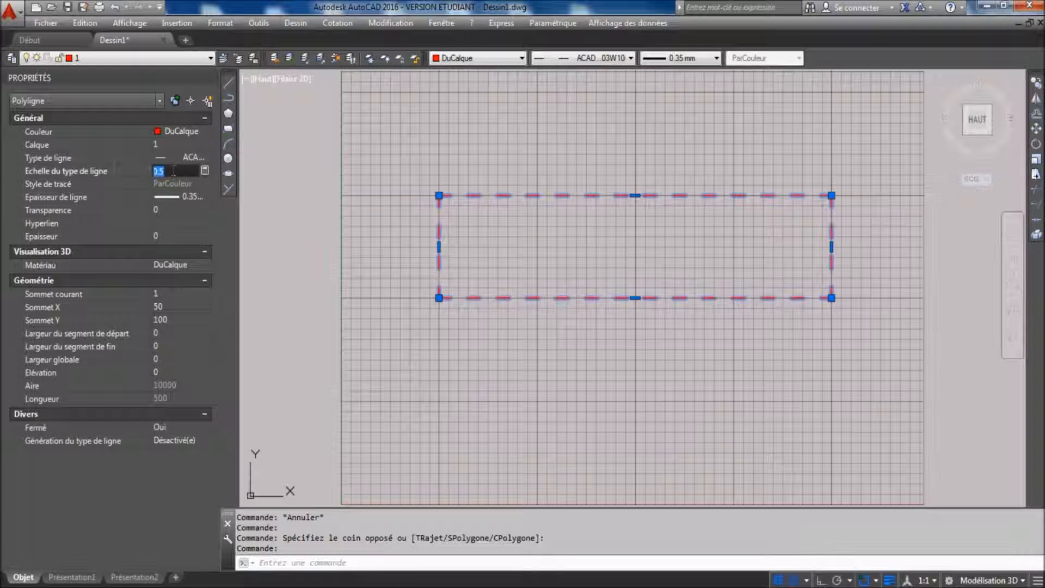
{"action": "type", "text": "2"}
{"action": "key", "text": "Return"}
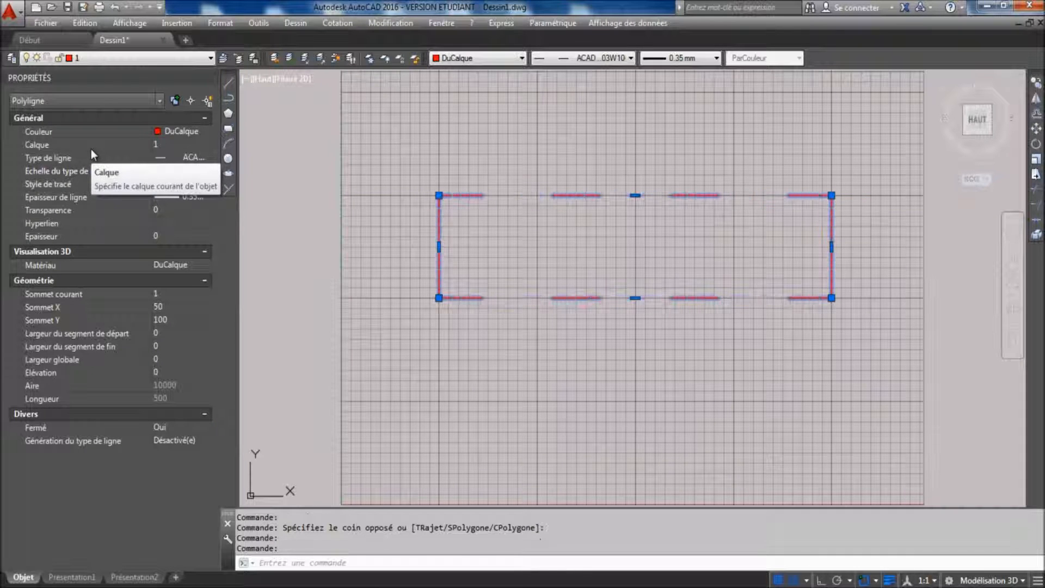
{"action": "left_click", "coordinate": [175, 171]}
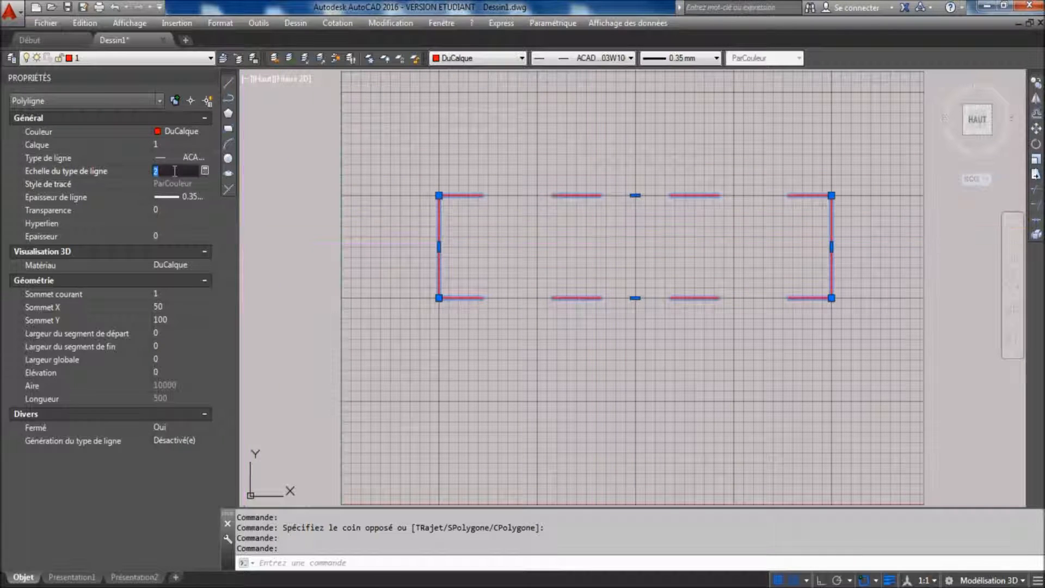
{"action": "type", "text": "1"}
{"action": "key", "text": "Return"}
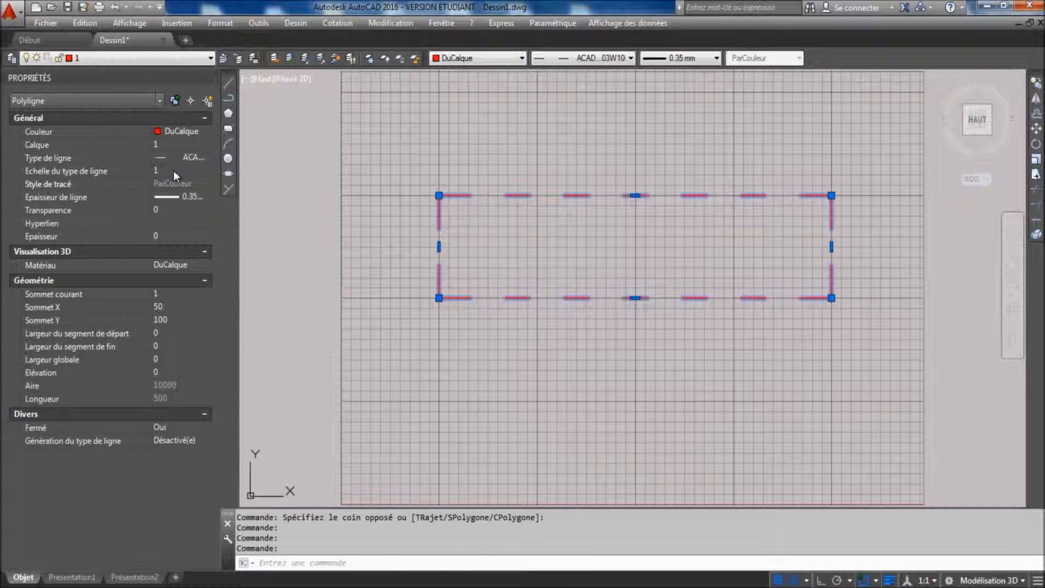
{"action": "key", "text": "Escape"}
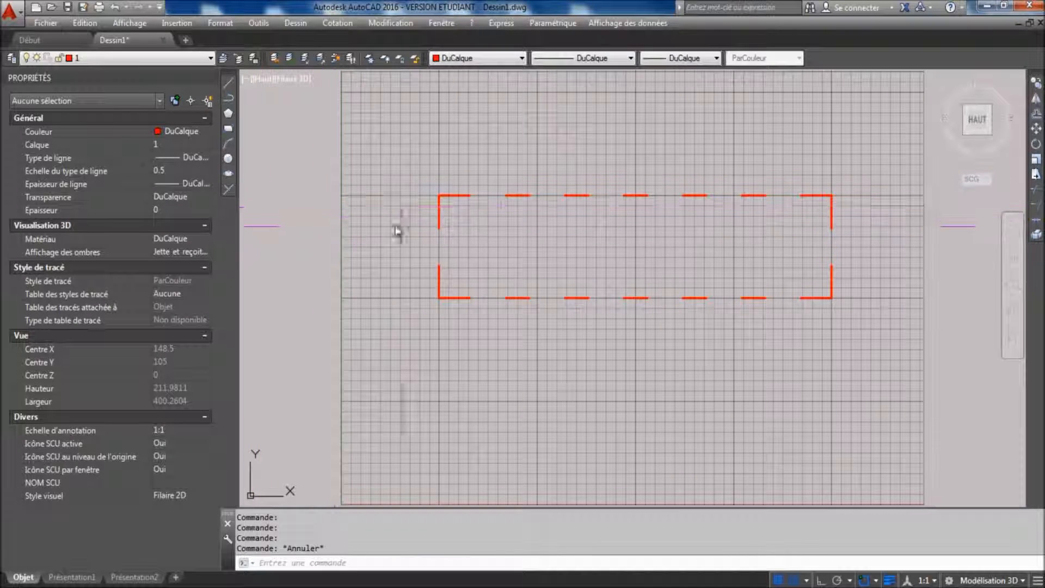
Return the default linetype scale to 1 with no object selected
{"action": "left_click", "coordinate": [503, 240]}
{"action": "left_click", "coordinate": [174, 171]}
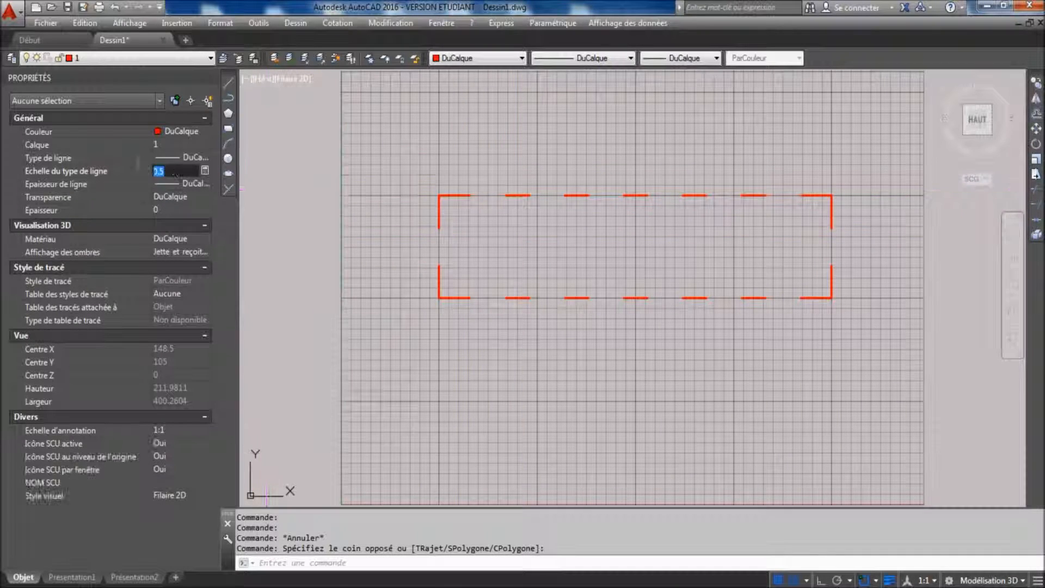
{"action": "type", "text": "1"}
{"action": "key", "text": "Return"}
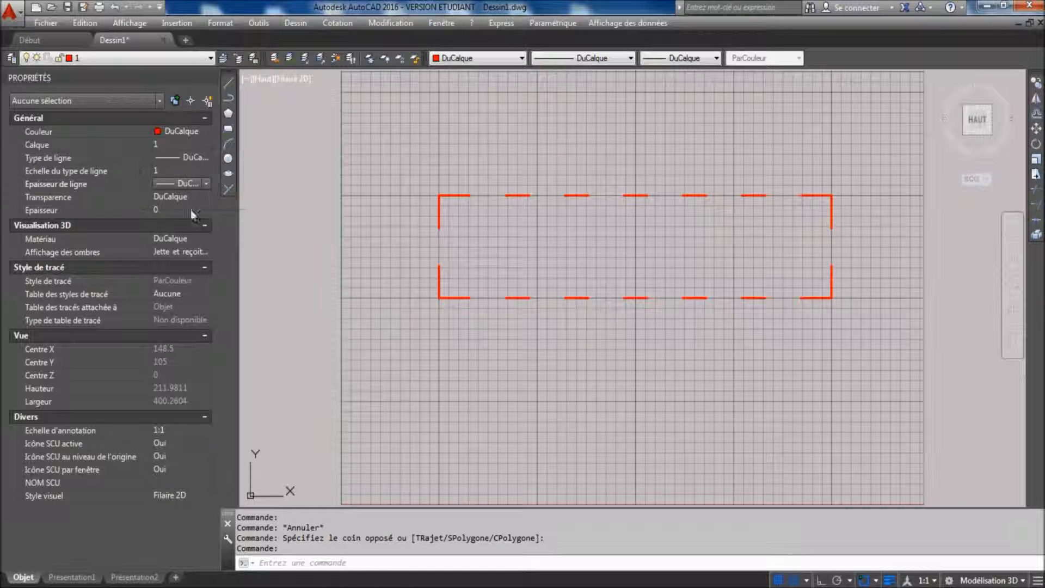
Select the rectangle and step through its vertices to make vertex 4 current
{"action": "left_click", "coordinate": [457, 218]}
{"action": "left_click", "coordinate": [404, 159]}
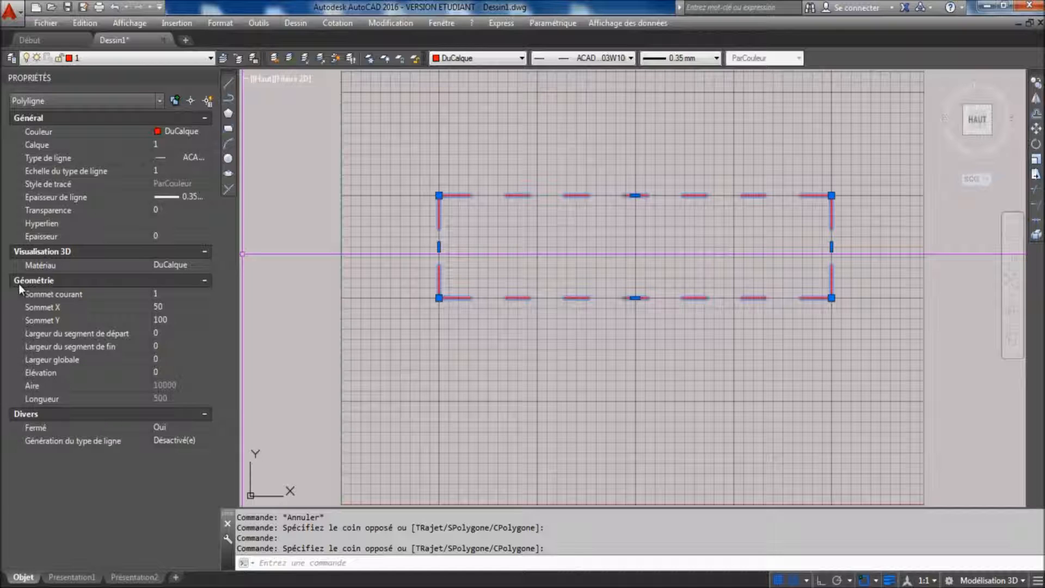
{"action": "left_click", "coordinate": [168, 295]}
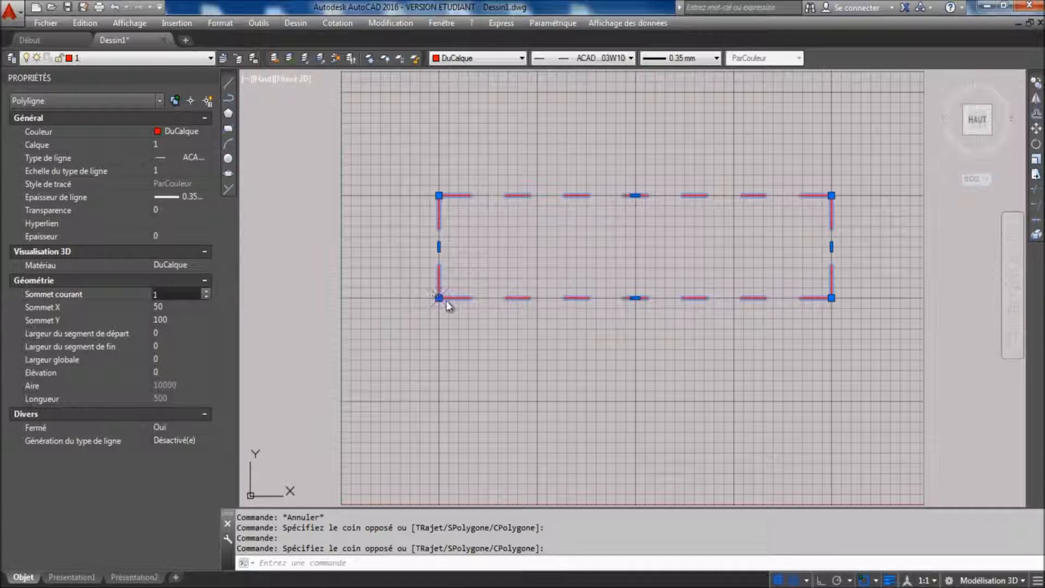
{"action": "left_click", "coordinate": [207, 292]}
{"action": "left_click", "coordinate": [207, 292]}
{"action": "left_click", "coordinate": [207, 293]}
{"action": "left_click", "coordinate": [207, 292]}
{"action": "left_click", "coordinate": [206, 293]}
{"action": "left_click", "coordinate": [208, 293]}
{"action": "left_click", "coordinate": [177, 307]}
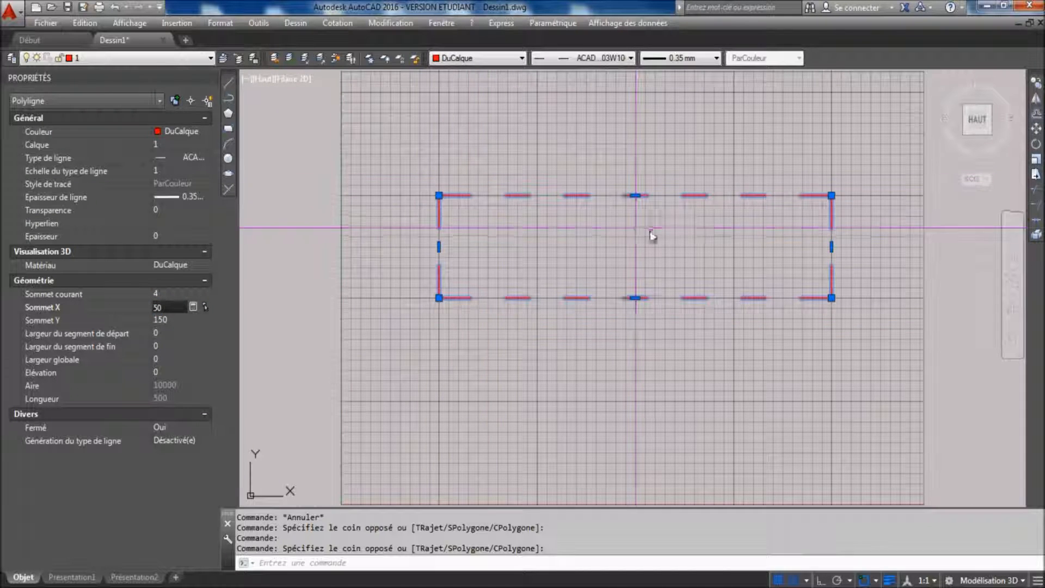
{"action": "left_click", "coordinate": [175, 293]}
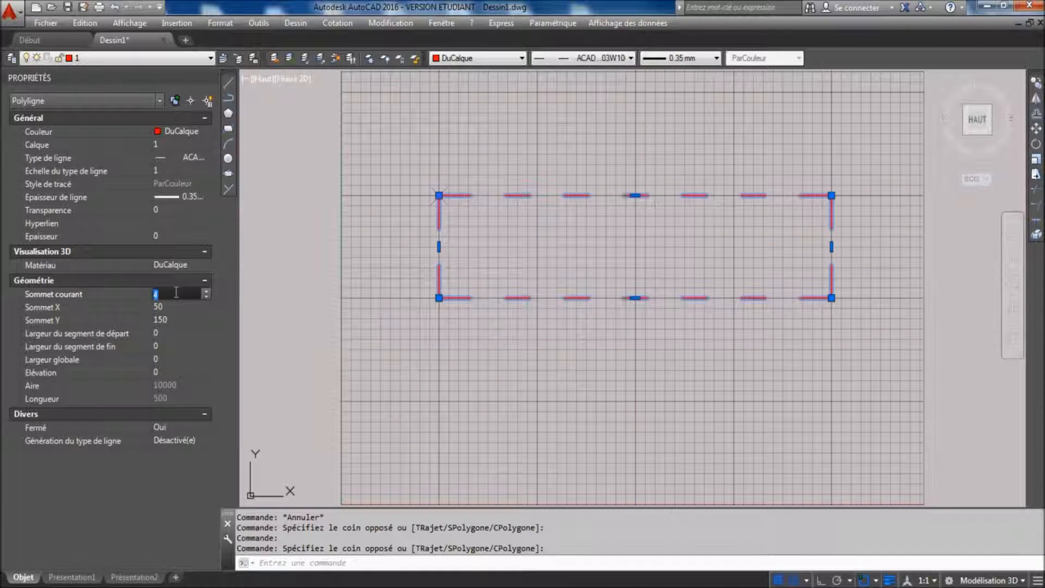
Move vertex 4 of the rectangle to X 100, Y 200
{"action": "left_click", "coordinate": [176, 308]}
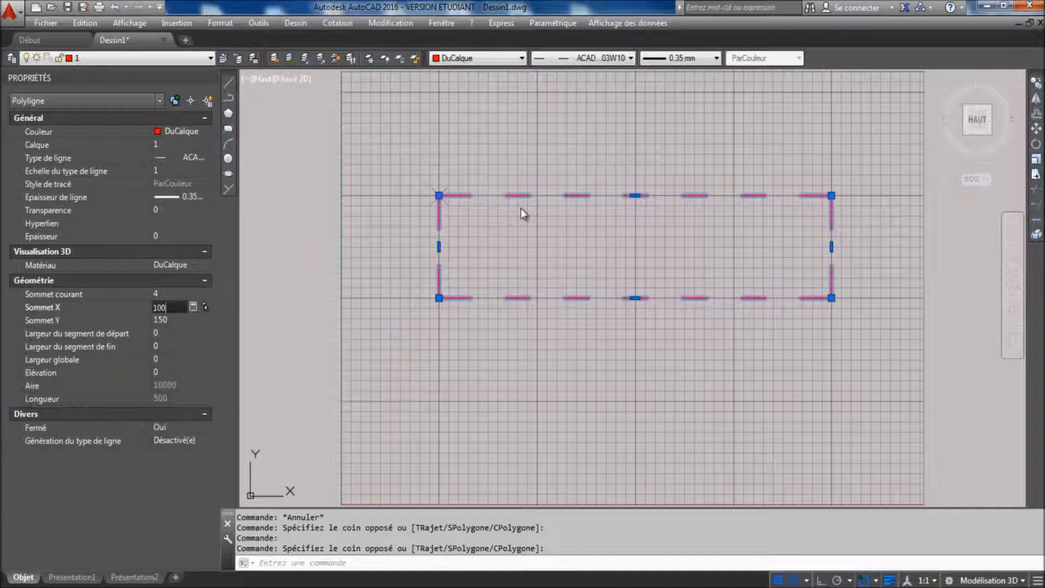
{"action": "key", "text": "Tab"}
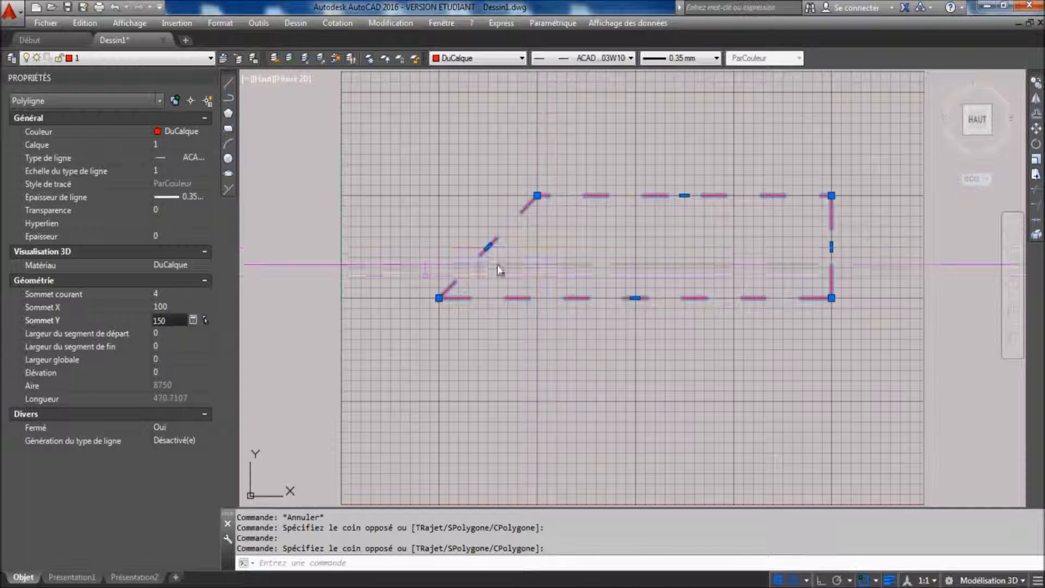
{"action": "left_click_drag", "start_coordinate": [167, 321], "coordinate": [143, 326]}
{"action": "type", "text": "200"}
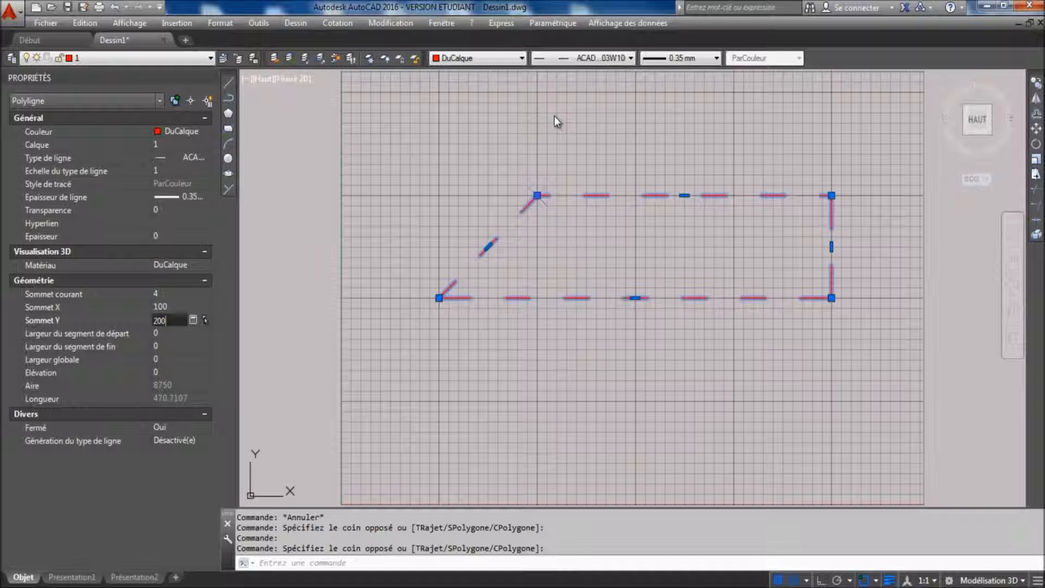
{"action": "key", "text": "Return"}
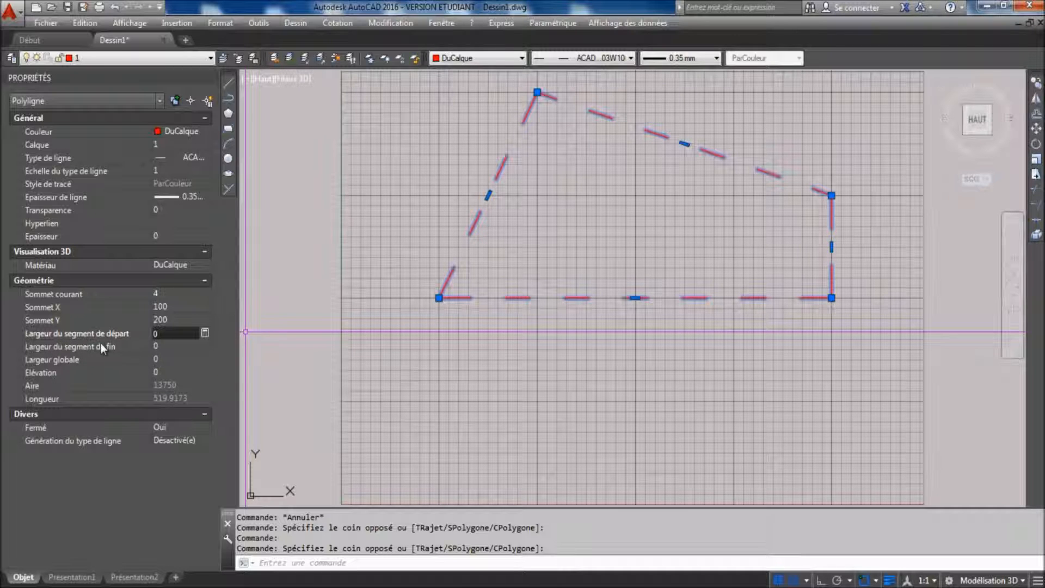
Try a global width (Largeur globale) of 5 on the polyline and return it to 0
{"action": "left_click", "coordinate": [170, 332]}
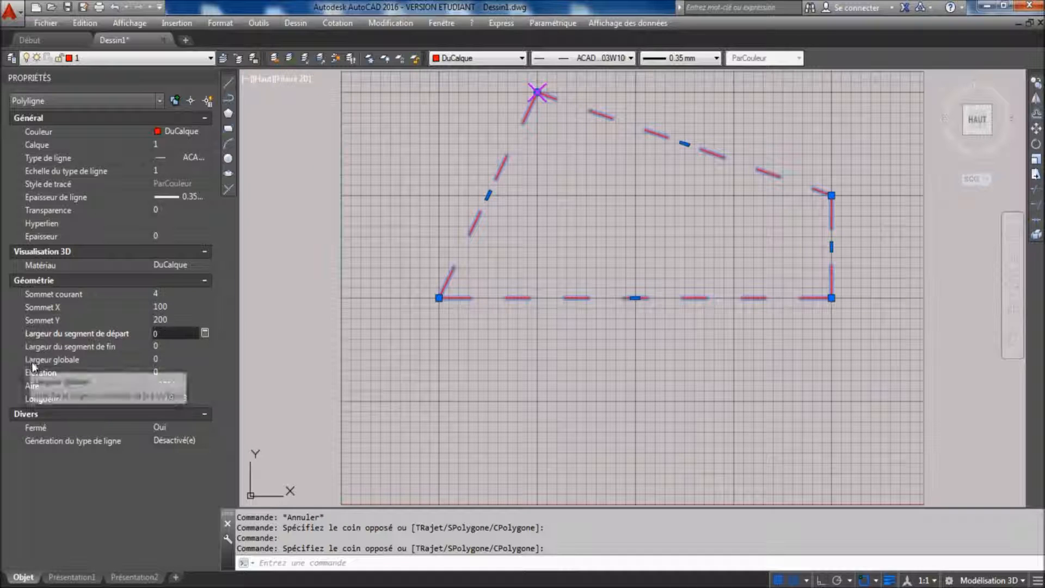
{"action": "left_click", "coordinate": [174, 359]}
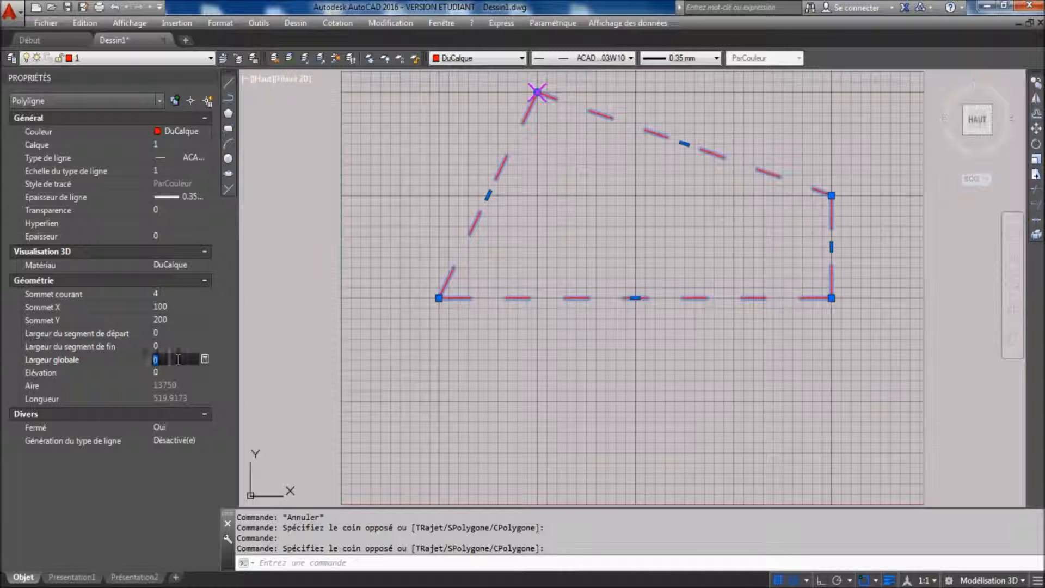
{"action": "type", "text": "5"}
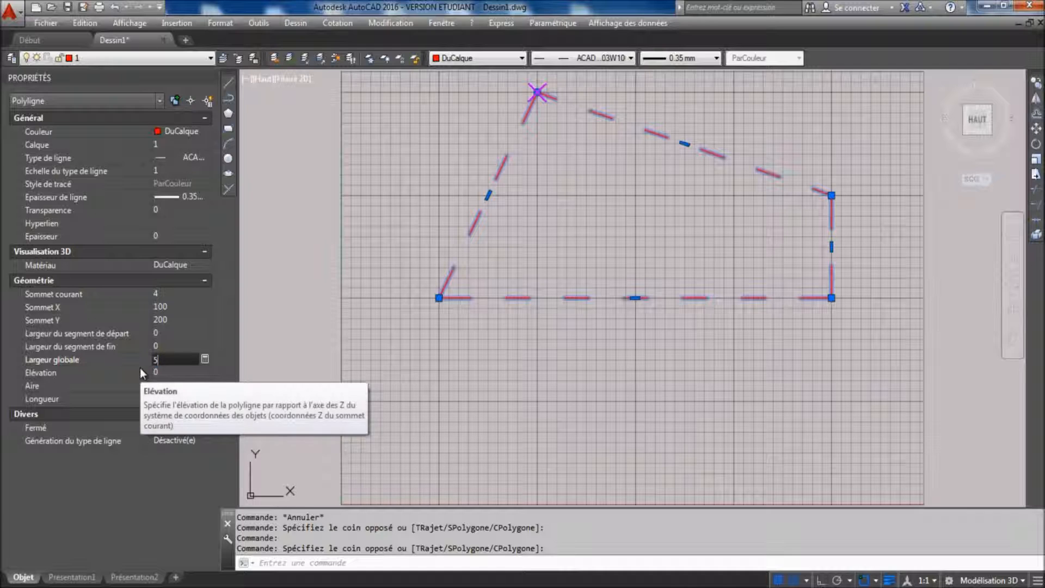
{"action": "left_click", "coordinate": [143, 371]}
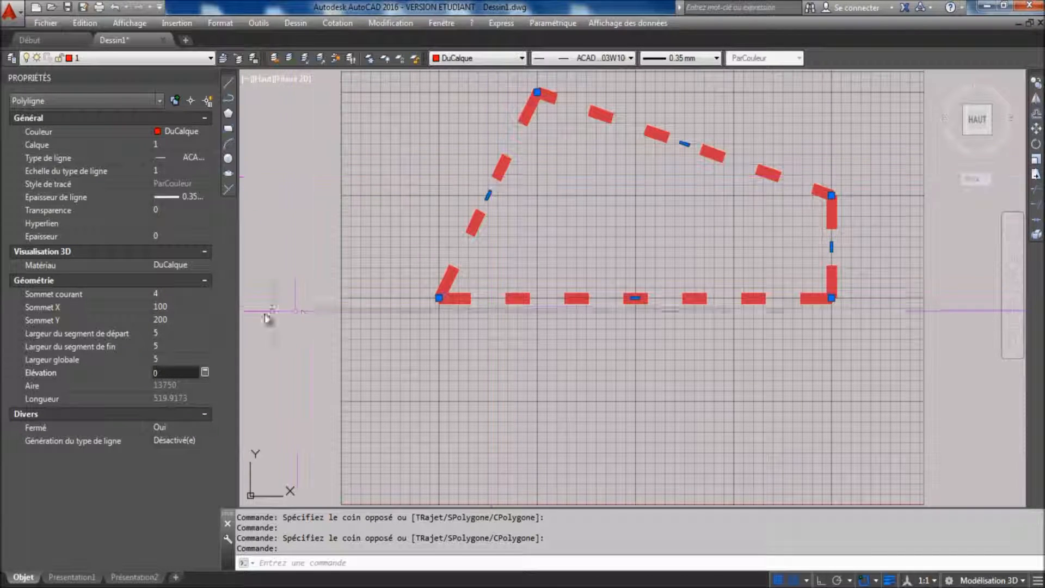
{"action": "left_click", "coordinate": [169, 360]}
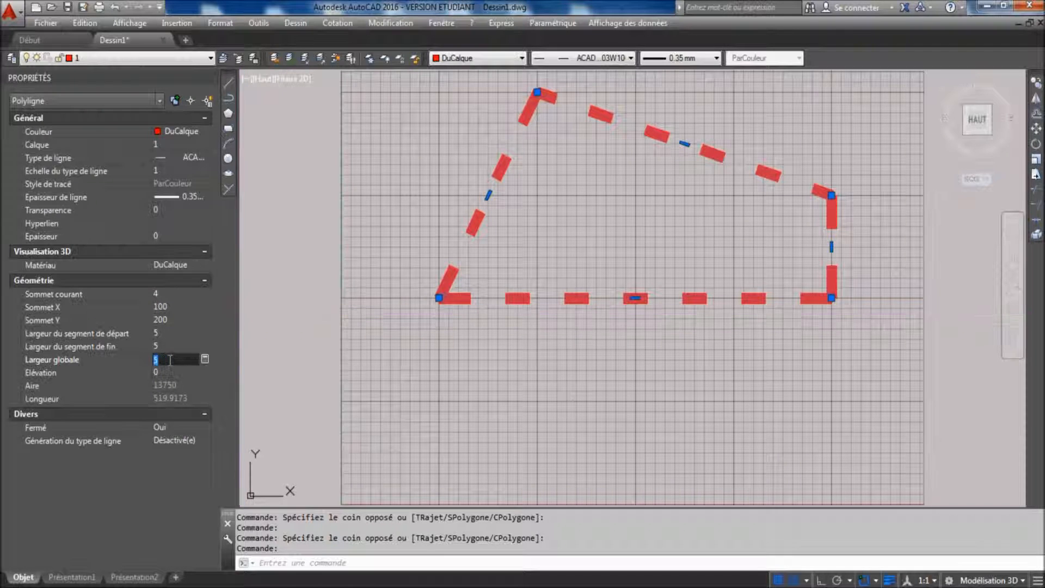
{"action": "type", "text": "0"}
{"action": "key", "text": "Tab"}
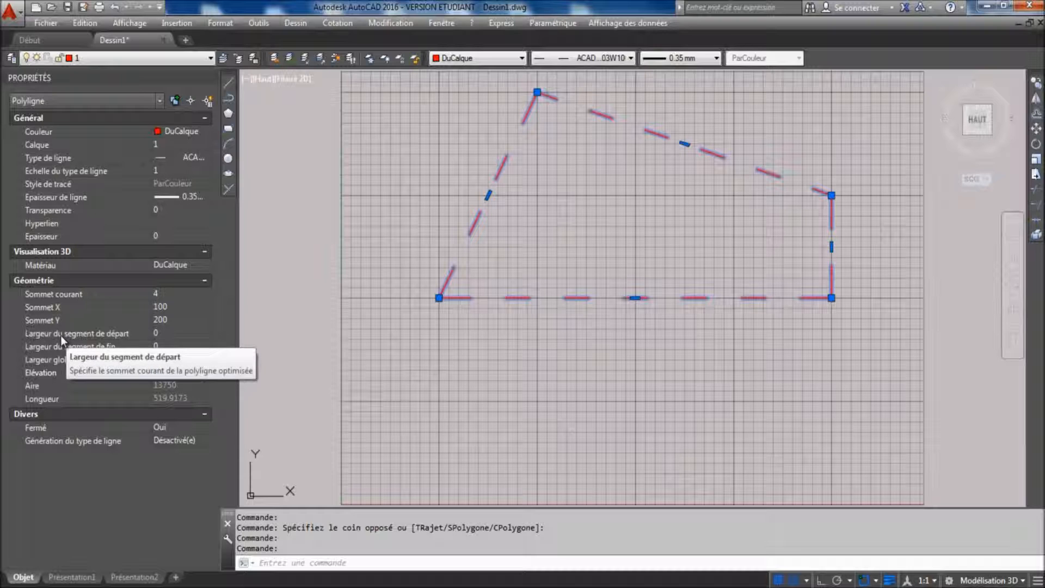
Set the end width (Largeur du segment de fin) of the segment starting at vertex 4 to 5 and deselect the polyline
{"action": "left_click", "coordinate": [161, 334]}
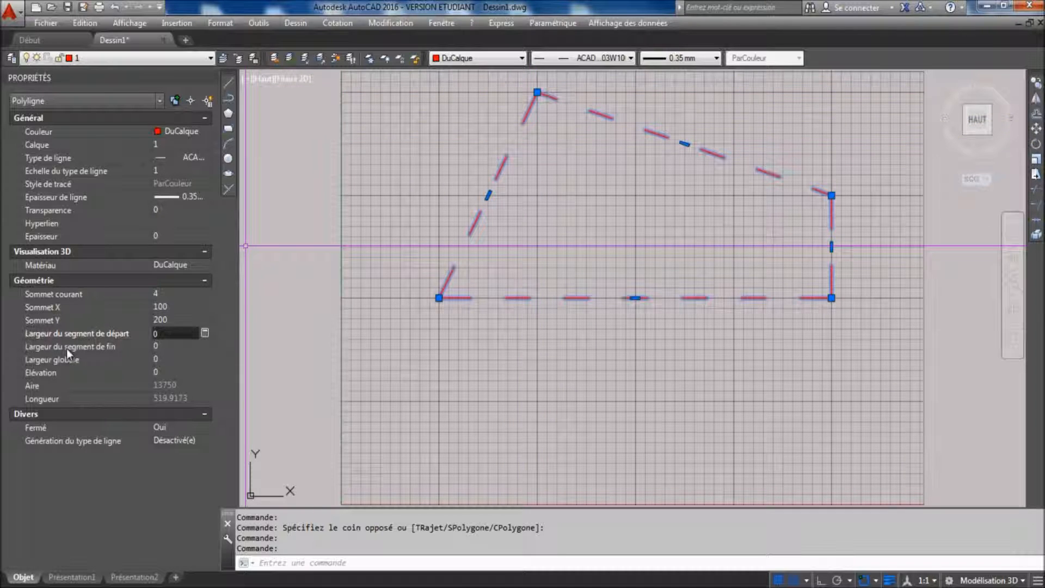
{"action": "left_click", "coordinate": [165, 347]}
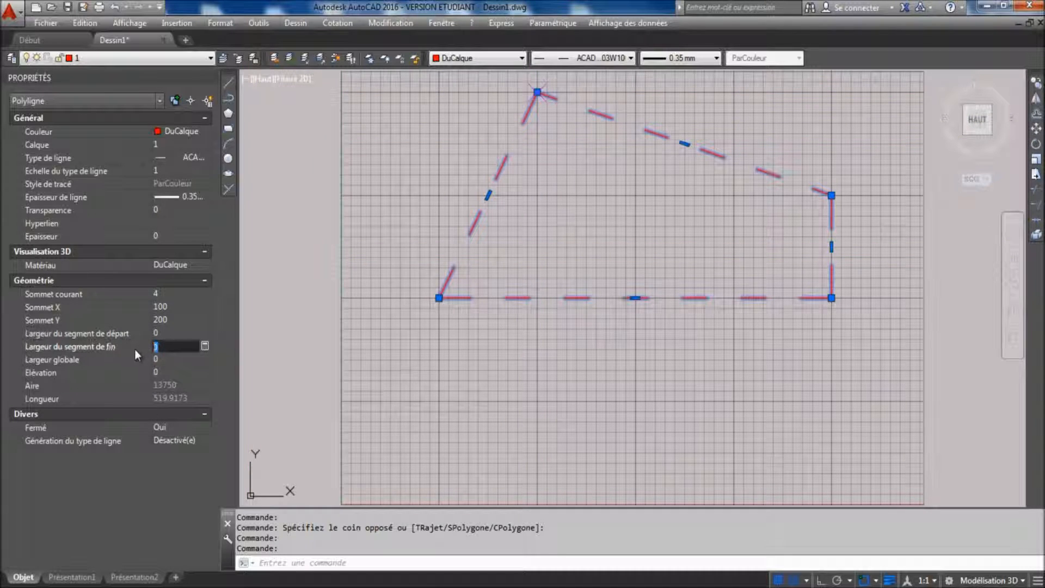
{"action": "type", "text": "5"}
{"action": "key", "text": "Tab"}
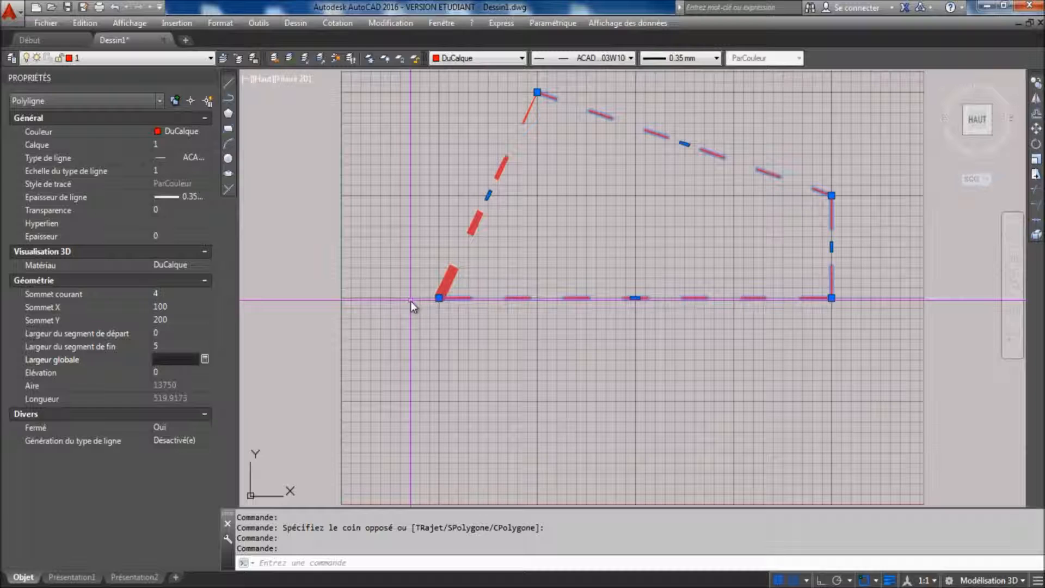
{"action": "key", "text": "Escape"}
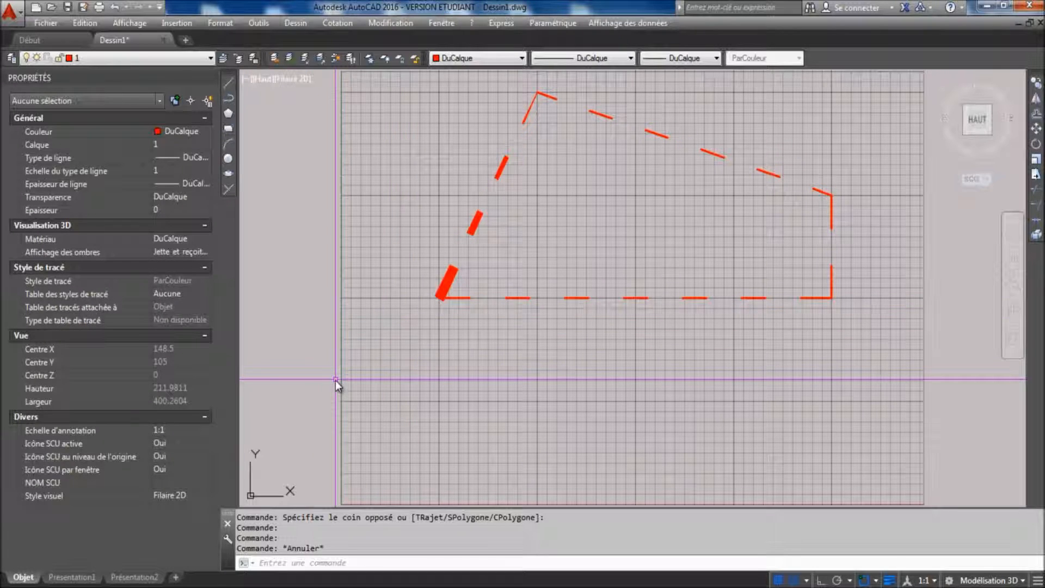
Reselect the polyline and set its global width (Largeur globale) to 0
{"action": "left_click", "coordinate": [496, 333]}
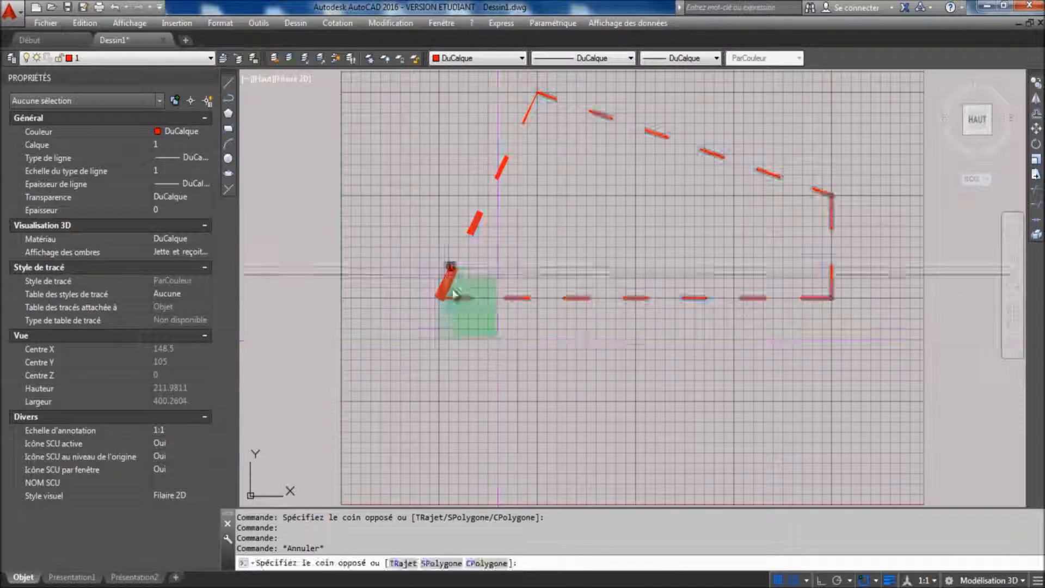
{"action": "left_click", "coordinate": [451, 275]}
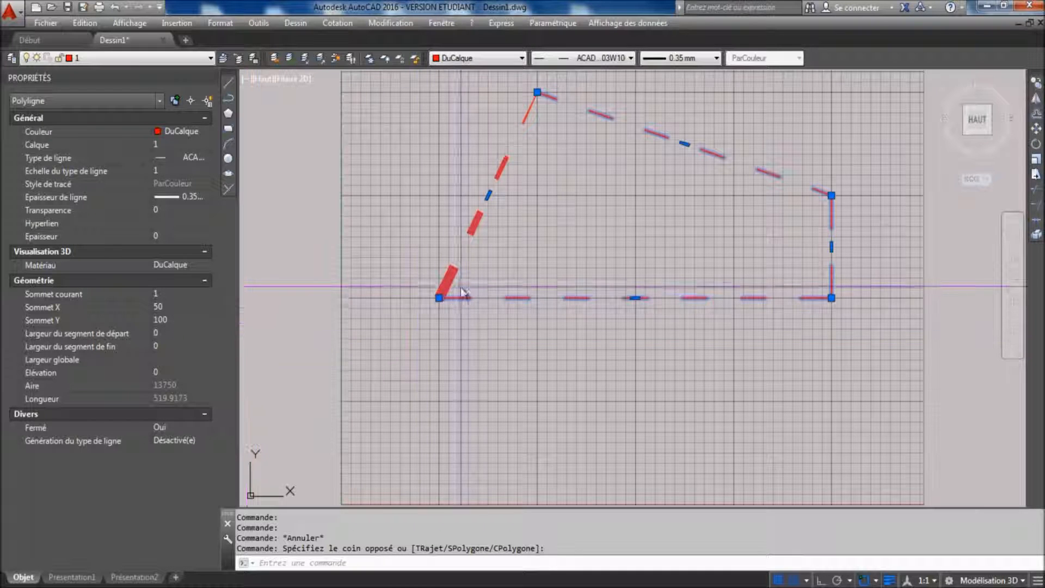
{"action": "left_click", "coordinate": [164, 358]}
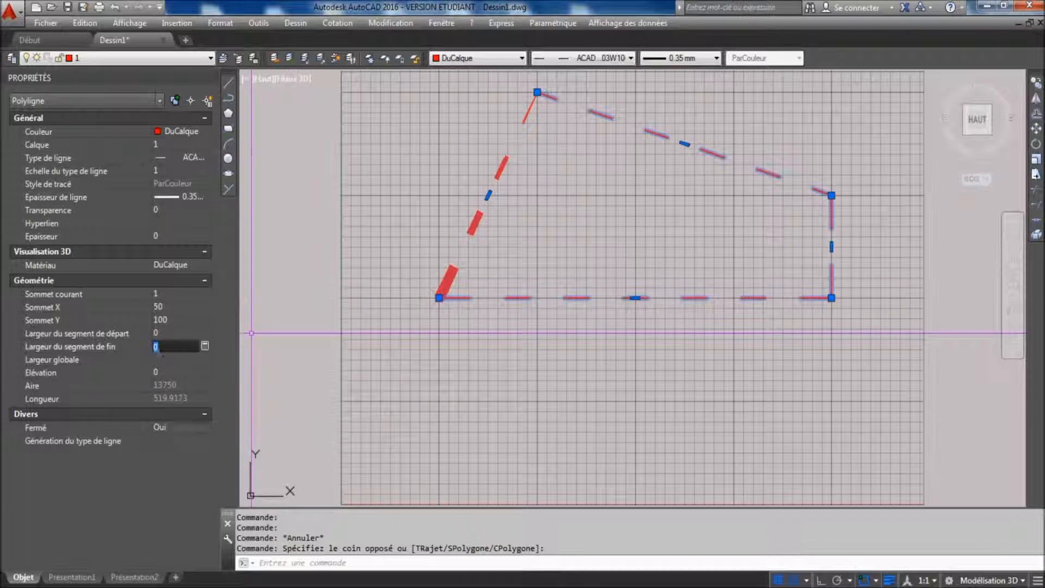
{"action": "type", "text": "0"}
{"action": "key", "text": "Tab"}
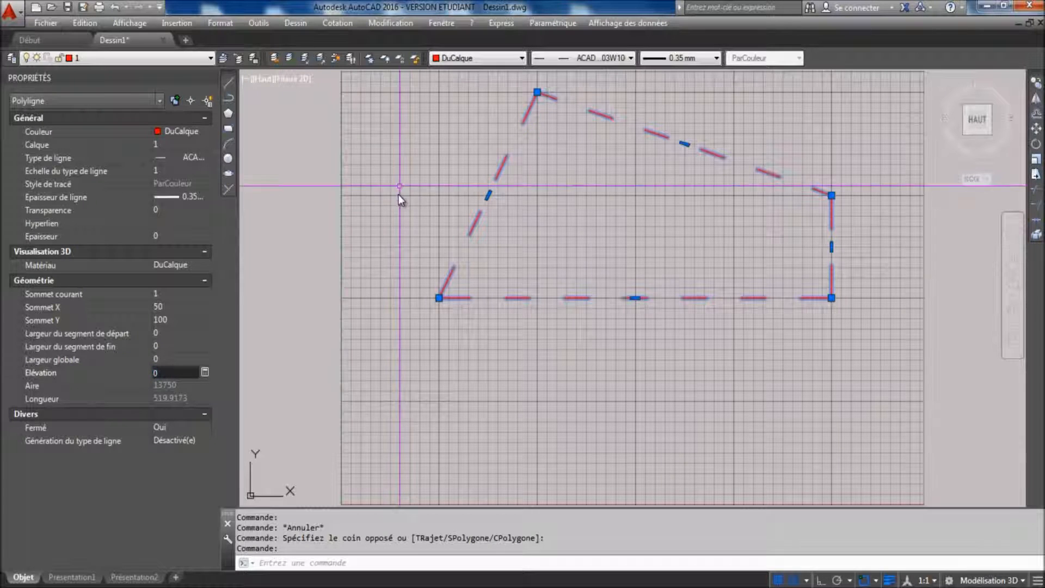
Stretch the polyline's raised vertex back to form a rectangle and move its left edge to X 100
{"action": "left_click", "coordinate": [438, 196]}
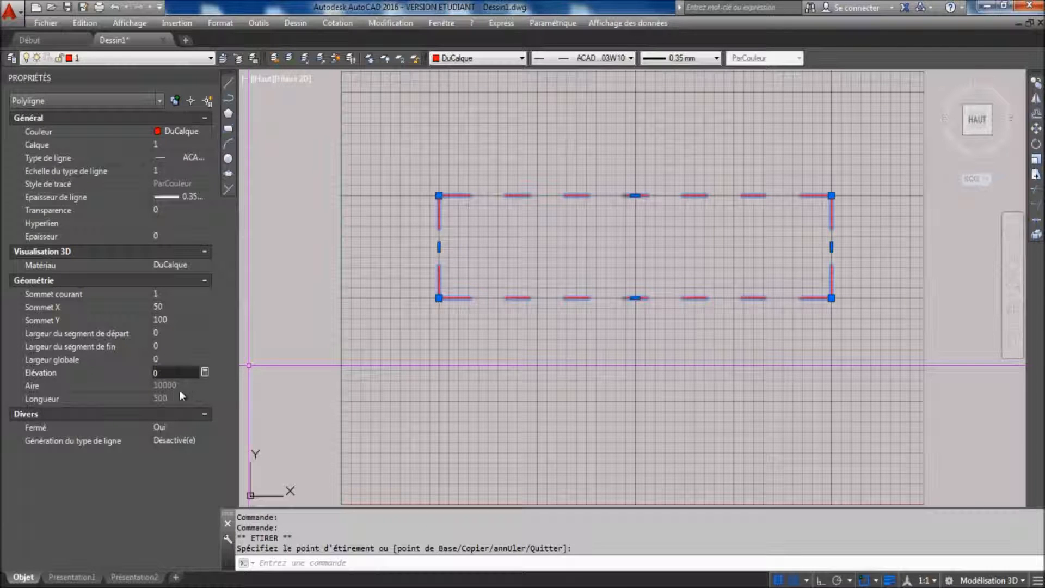
{"action": "left_click", "coordinate": [440, 246]}
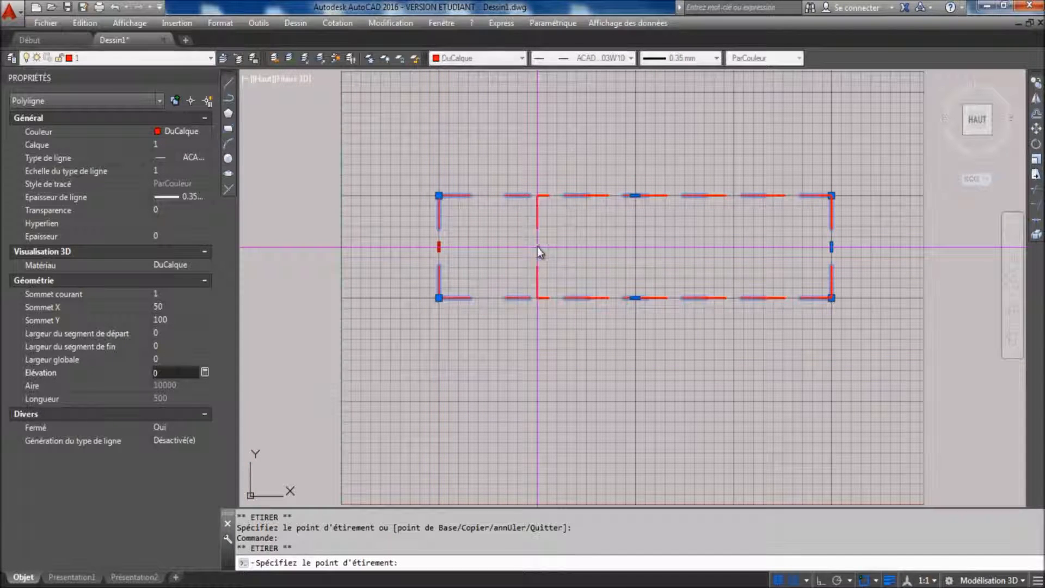
{"action": "left_click", "coordinate": [536, 247]}
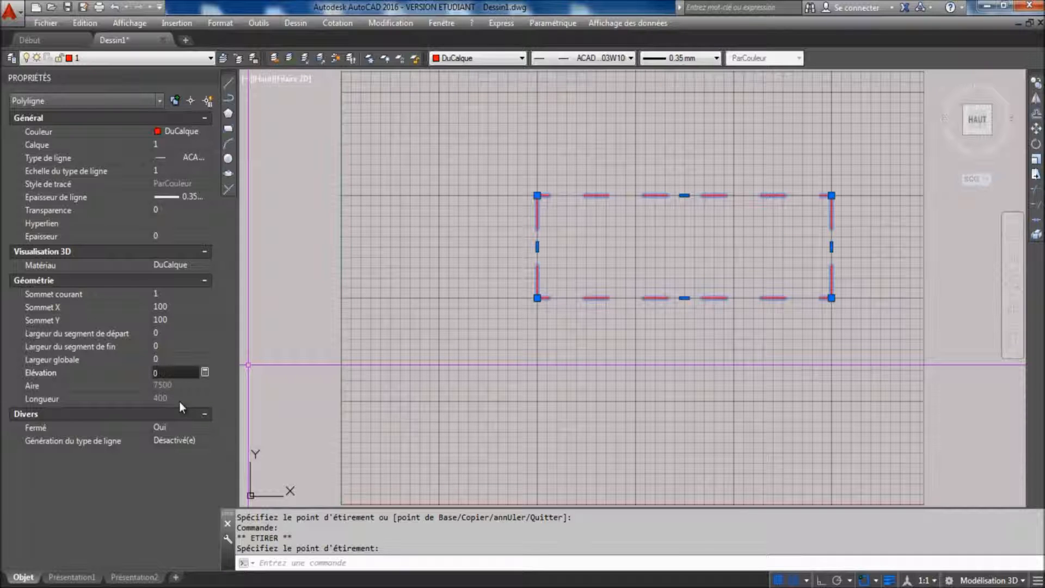
Try stretching the rectangle's bottom edge down to Y 70 and return it to Y 100
{"action": "left_click", "coordinate": [684, 299]}
{"action": "left_click", "coordinate": [675, 360]}
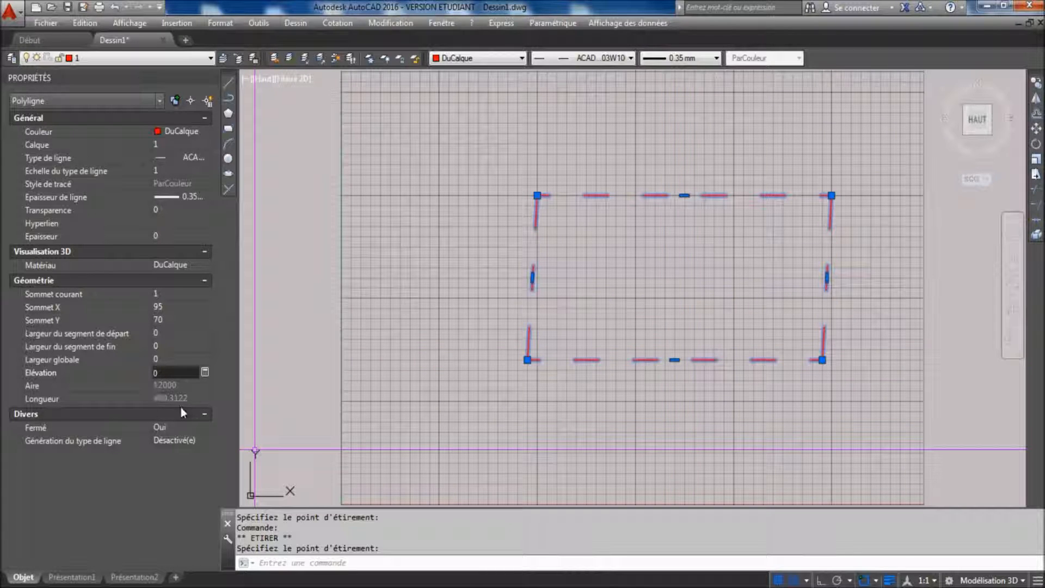
{"action": "left_click", "coordinate": [676, 360]}
{"action": "left_click", "coordinate": [678, 302]}
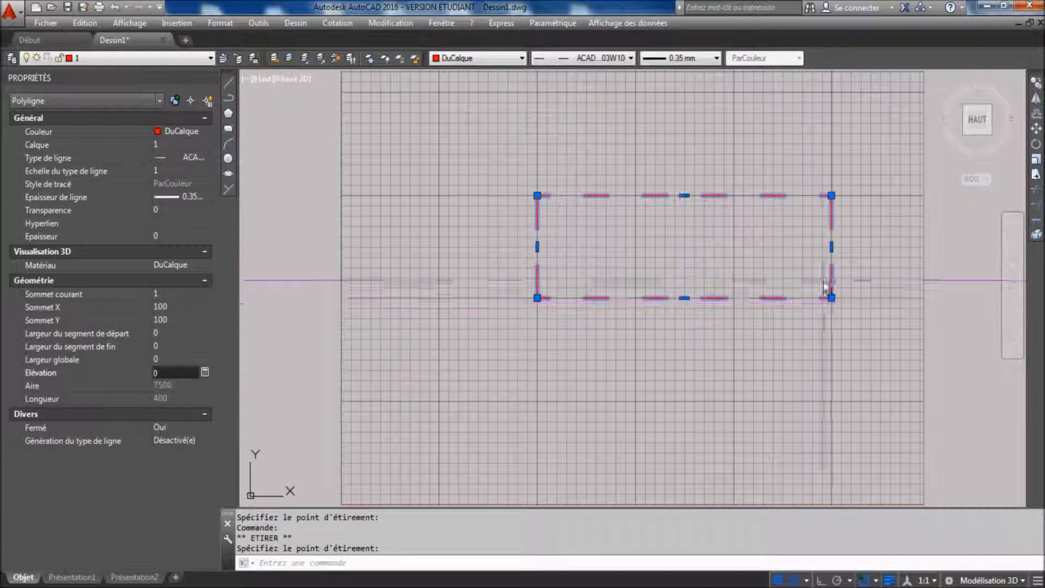
Stretch the rectangle's right edge inward to turn it into a square 50 units wide
{"action": "left_click", "coordinate": [831, 246]}
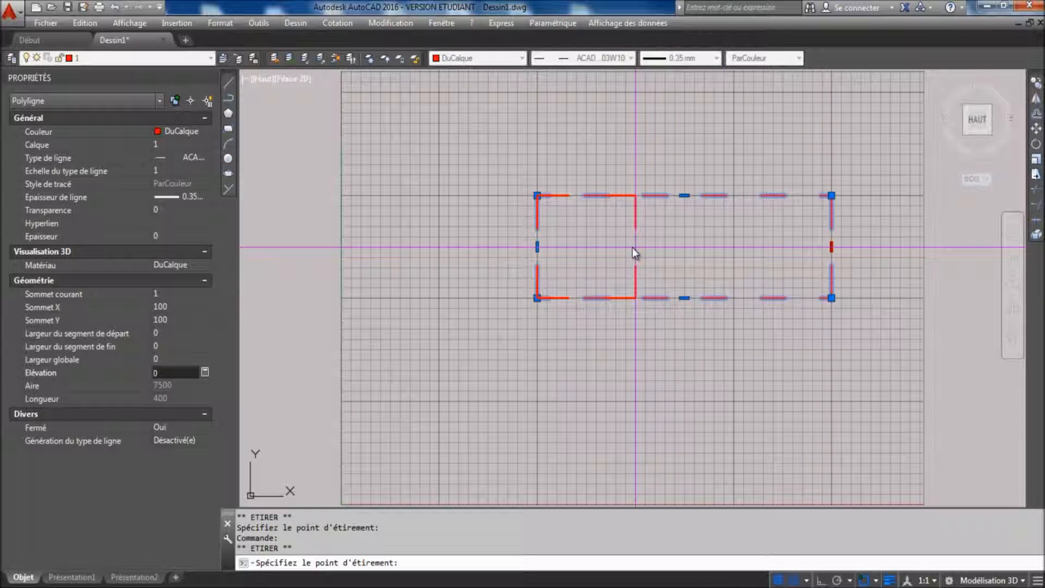
{"action": "left_click", "coordinate": [632, 248]}
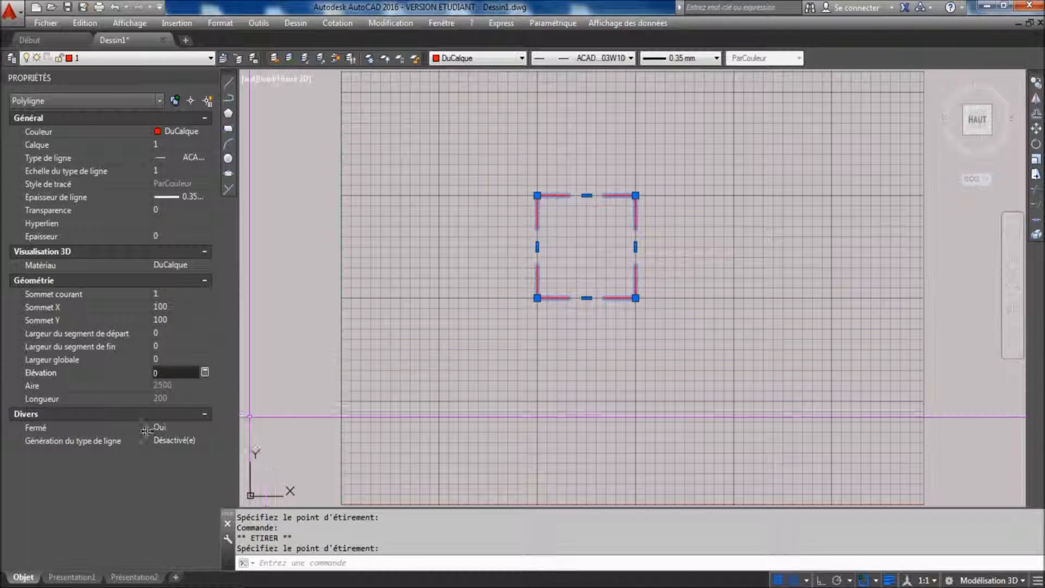
Switch the square's Fermé property to Non and back to Oui
{"action": "left_click", "coordinate": [177, 430]}
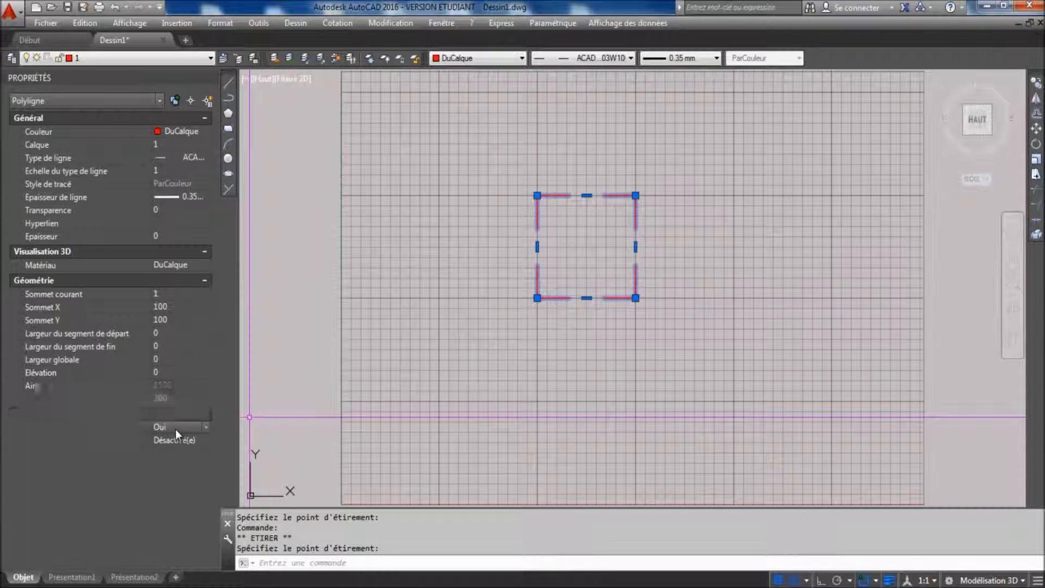
{"action": "left_click", "coordinate": [176, 426]}
{"action": "left_click", "coordinate": [172, 453]}
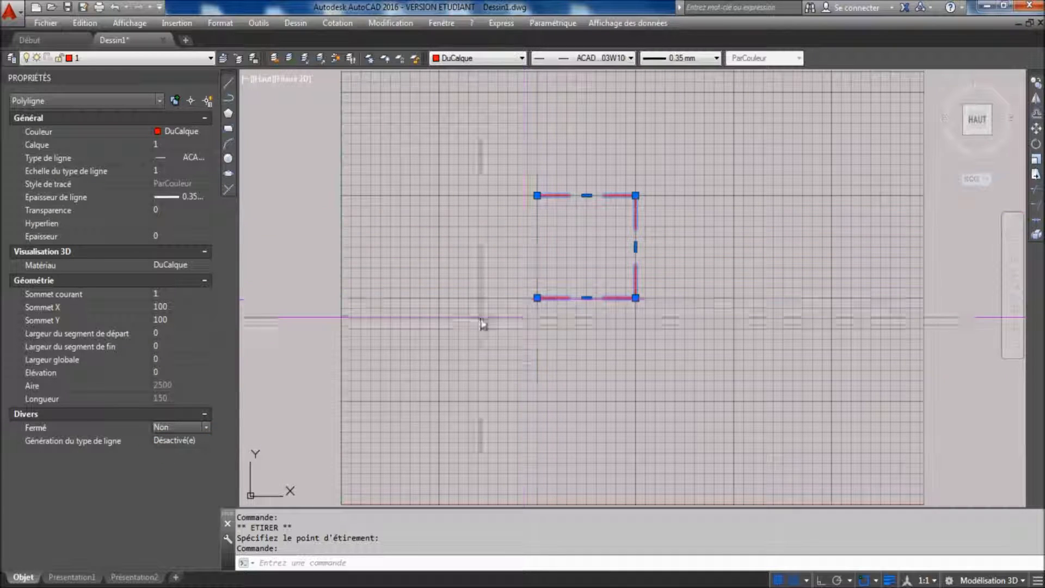
{"action": "left_click", "coordinate": [173, 443]}
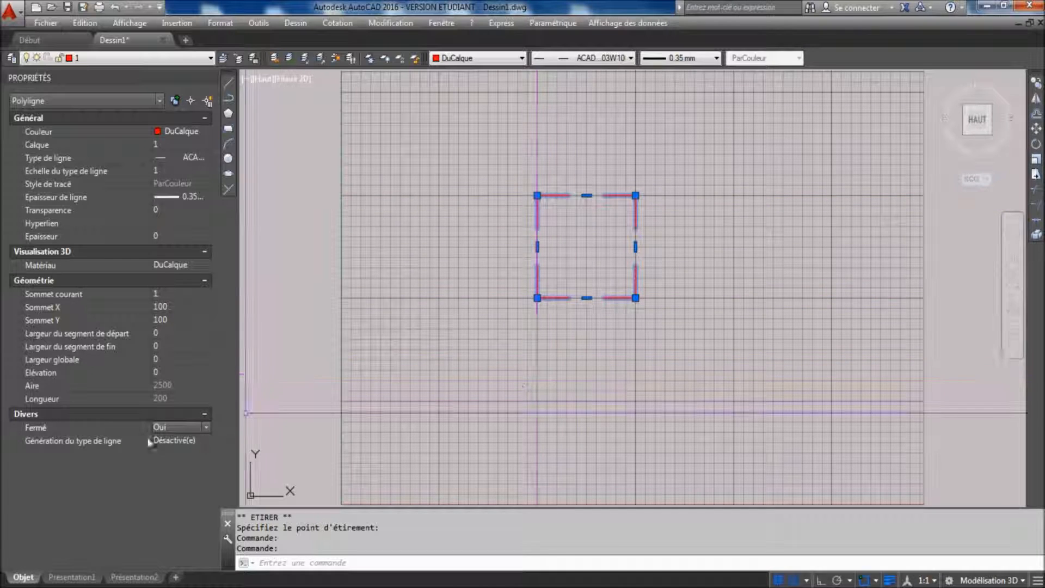
Set the square's linetype generation (Génération du type de ligne) to Activé(e) and deselect the square
{"action": "left_click", "coordinate": [191, 442]}
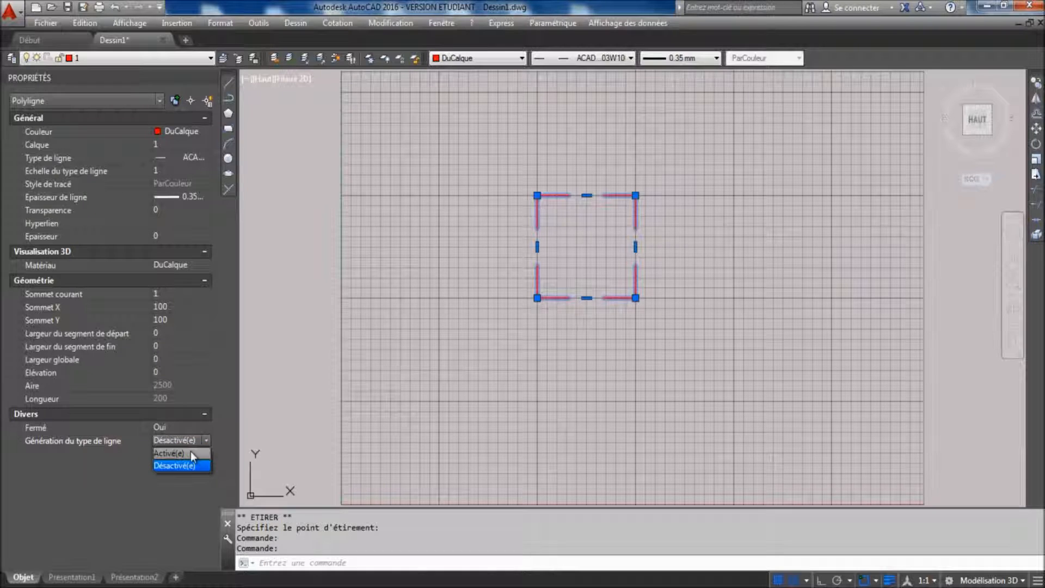
{"action": "left_click", "coordinate": [190, 452]}
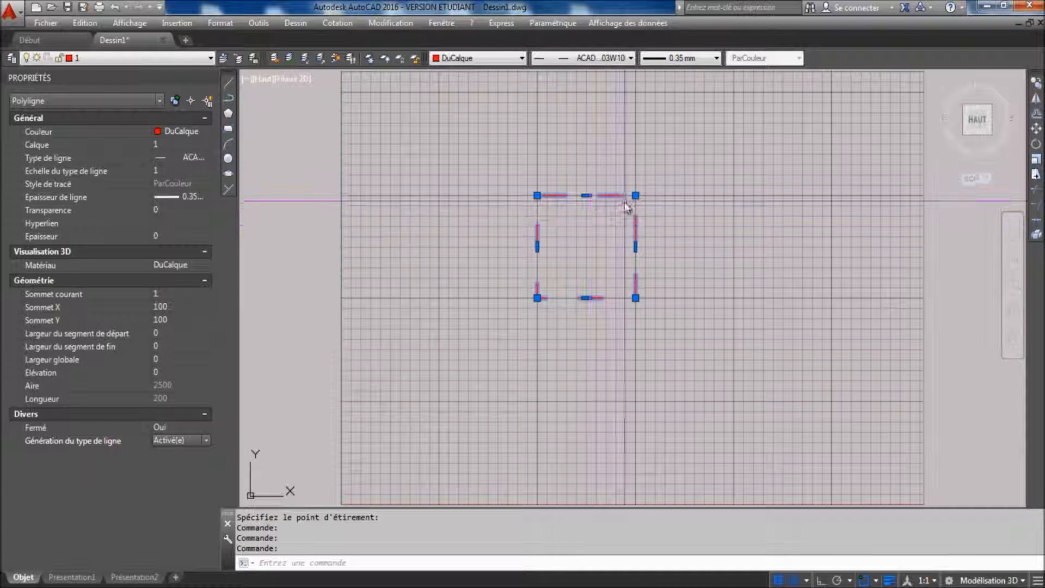
{"action": "key", "text": "Escape"}
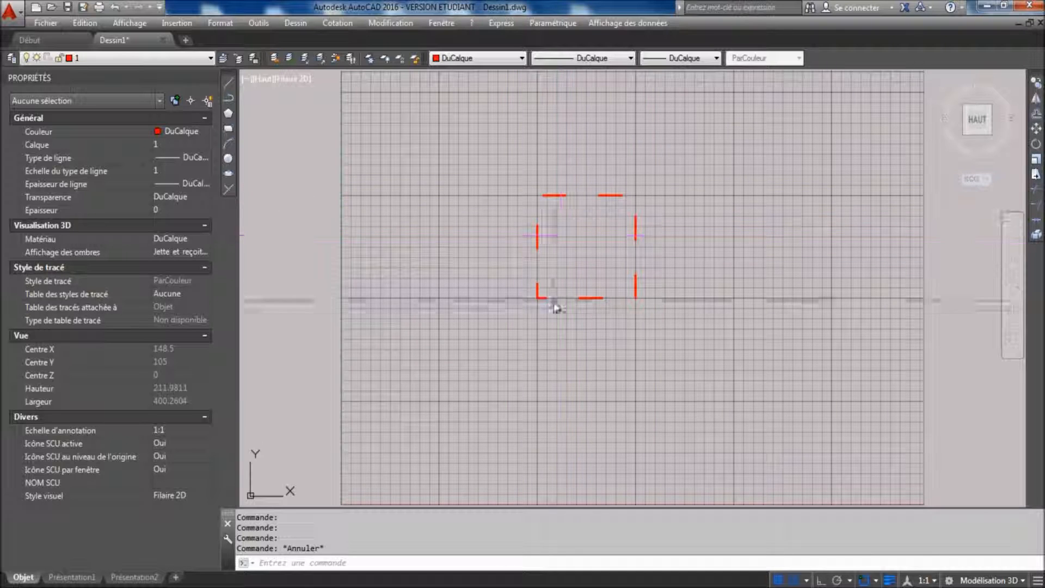
Reselect the square, set its linetype generation to Désactivé(e), and erase the square
{"action": "left_click", "coordinate": [624, 328]}
{"action": "left_click", "coordinate": [536, 226]}
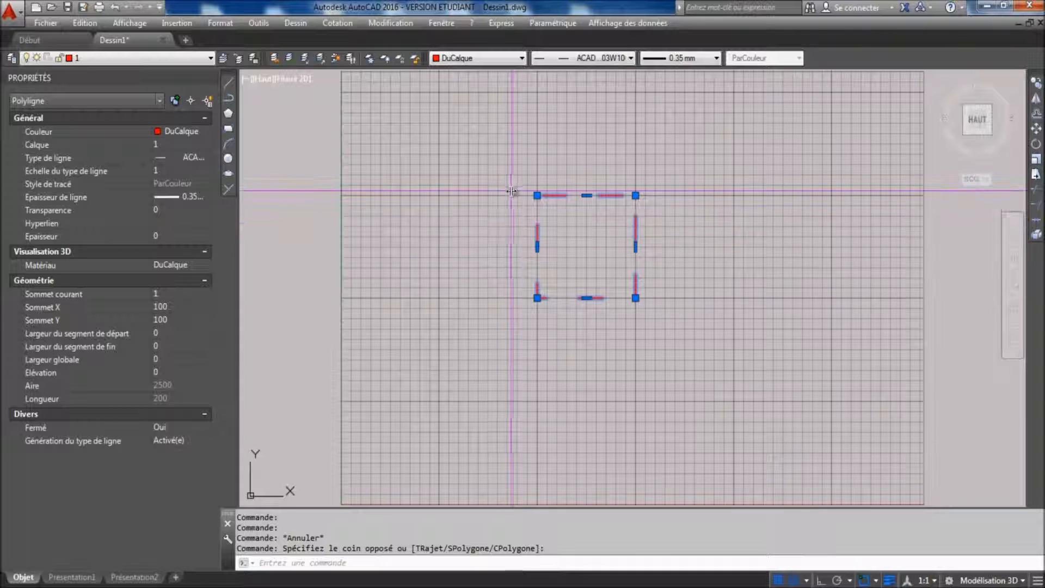
{"action": "left_click", "coordinate": [168, 439]}
{"action": "left_click", "coordinate": [164, 464]}
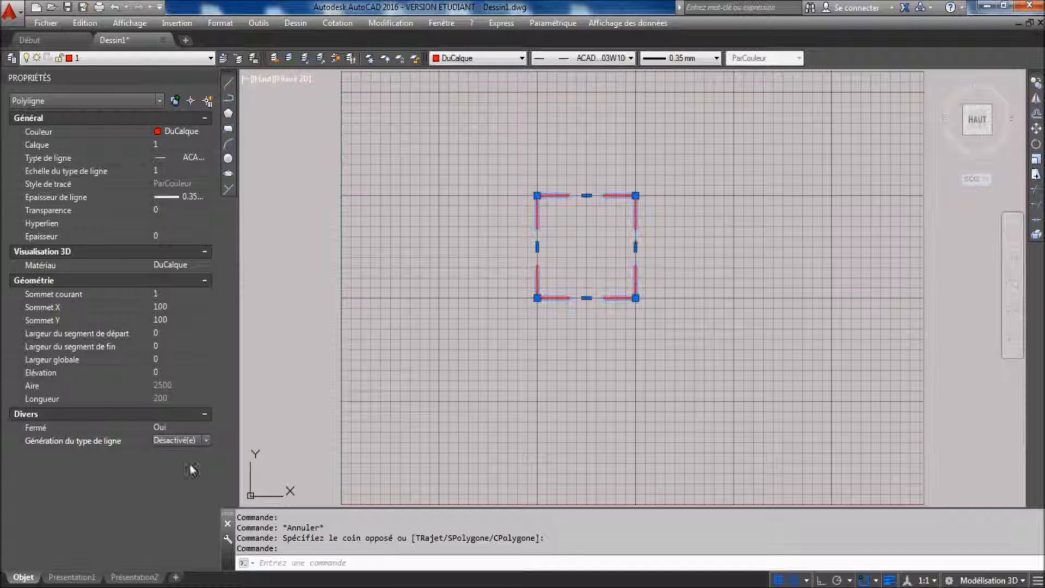
{"action": "key", "text": "Escape"}
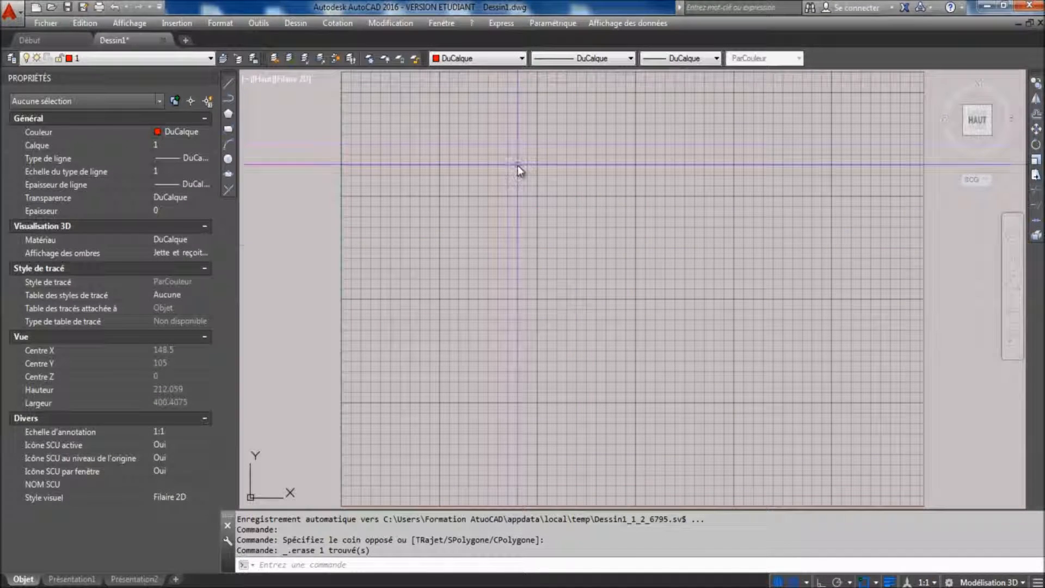
Draw a circle centred at X 150, Y 100 with a radius of 50 and select it
{"action": "left_click", "coordinate": [228, 159]}
{"action": "left_click", "coordinate": [635, 298]}
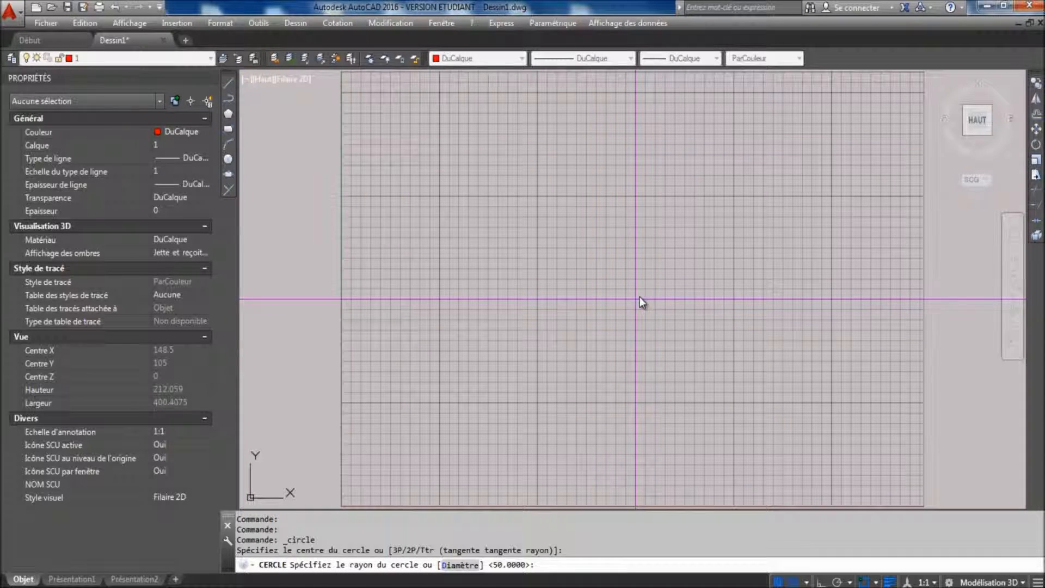
{"action": "left_click", "coordinate": [638, 201]}
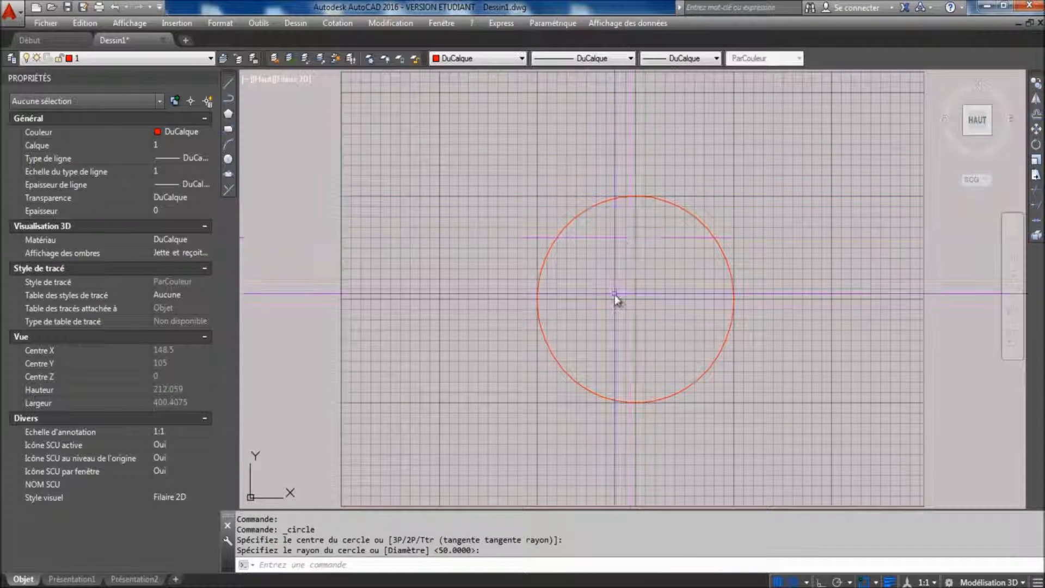
{"action": "left_click", "coordinate": [602, 260]}
{"action": "left_click", "coordinate": [556, 197]}
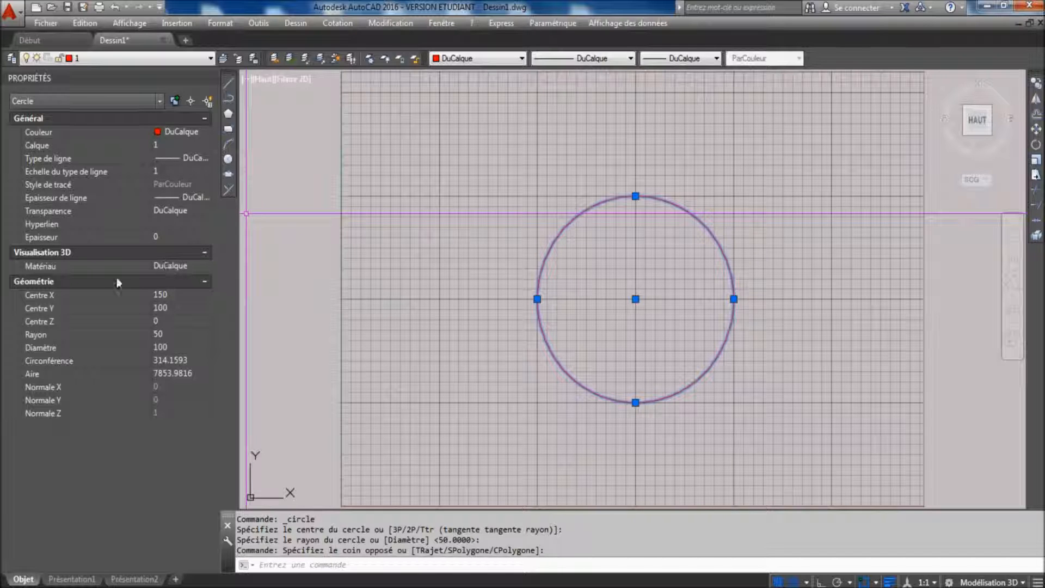
Set the circle's Centre X to 200 and its radius (Rayon) to 75
{"action": "left_click", "coordinate": [56, 294]}
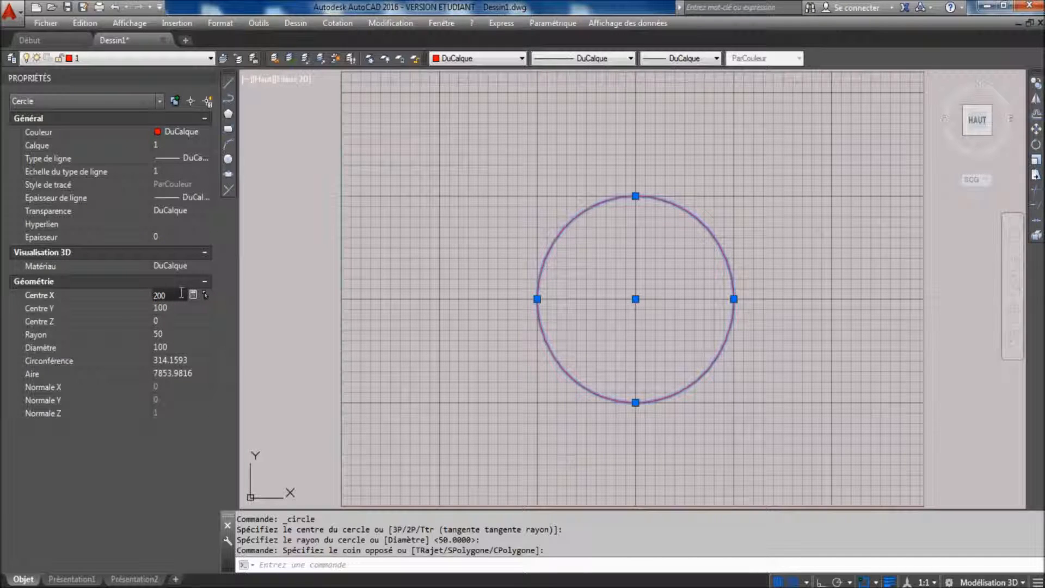
{"action": "type", "text": "200"}
{"action": "key", "text": "Tab"}
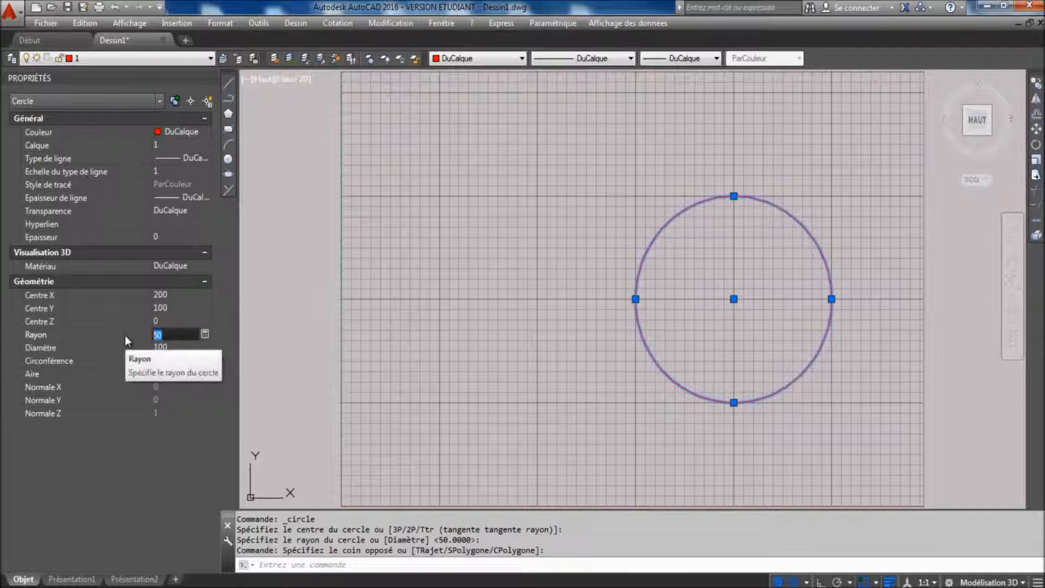
{"action": "type", "text": "75"}
{"action": "key", "text": "Tab"}
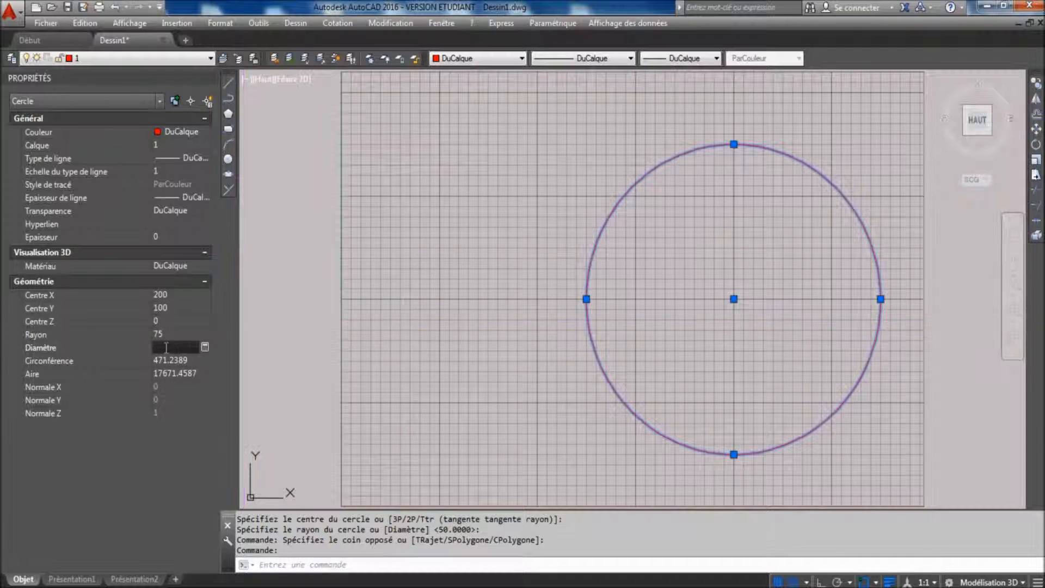
Set the circle's radius (Rayon) to 1 and erase the circle
{"action": "left_click", "coordinate": [192, 362]}
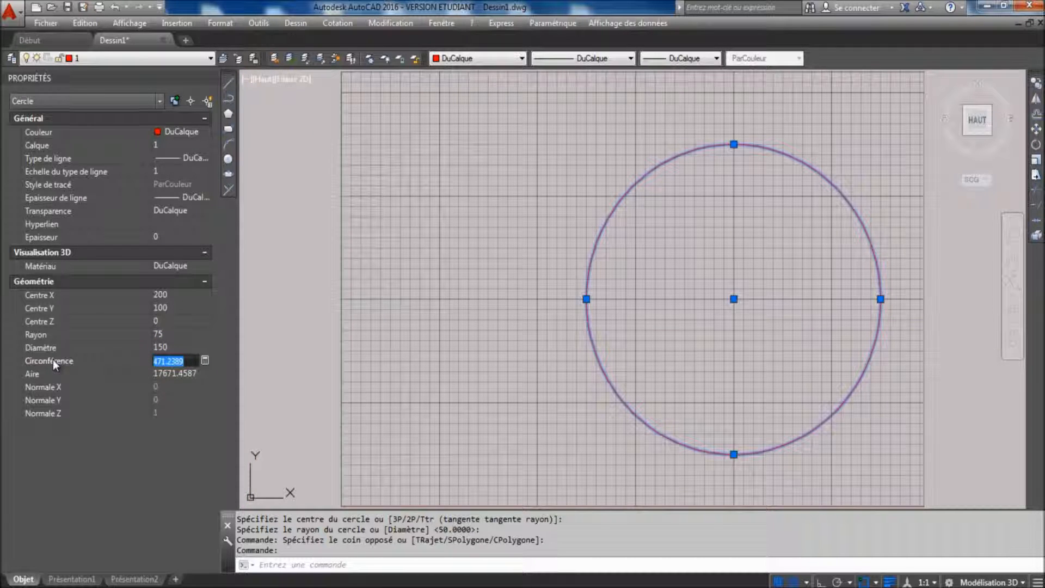
{"action": "left_click", "coordinate": [198, 373]}
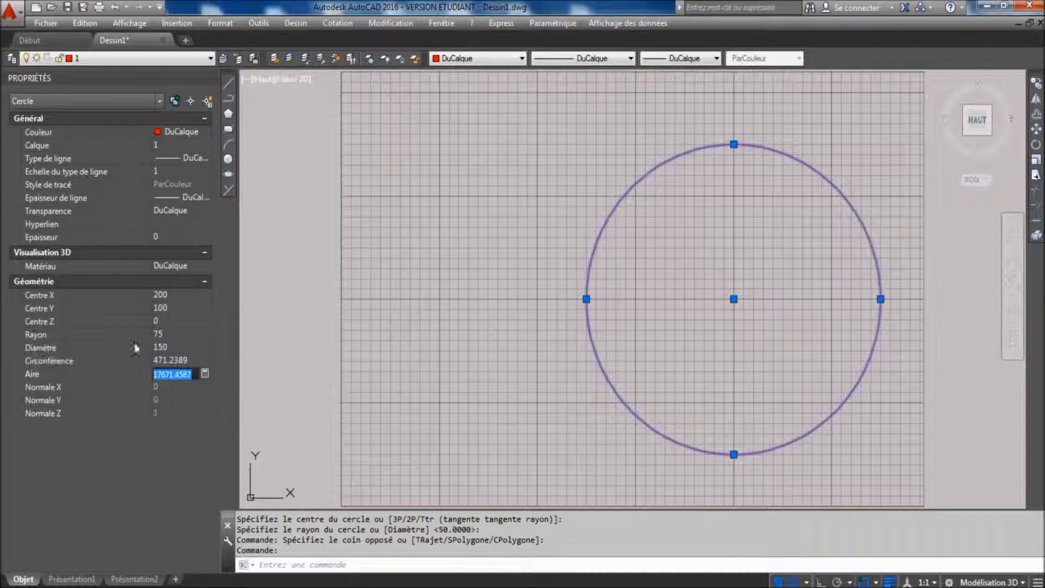
{"action": "left_click", "coordinate": [162, 334]}
{"action": "type", "text": "1"}
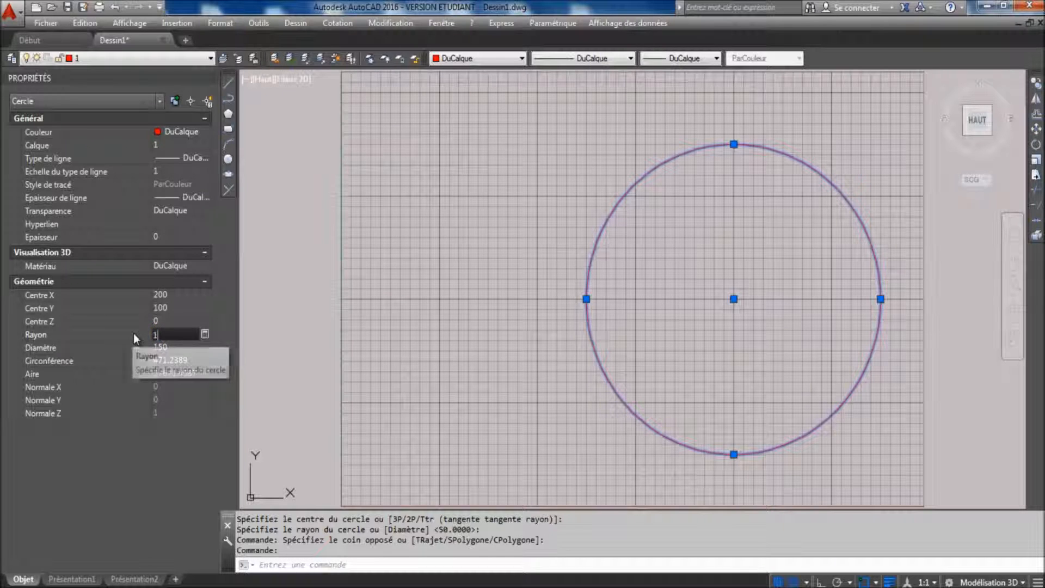
{"action": "key", "text": "Return"}
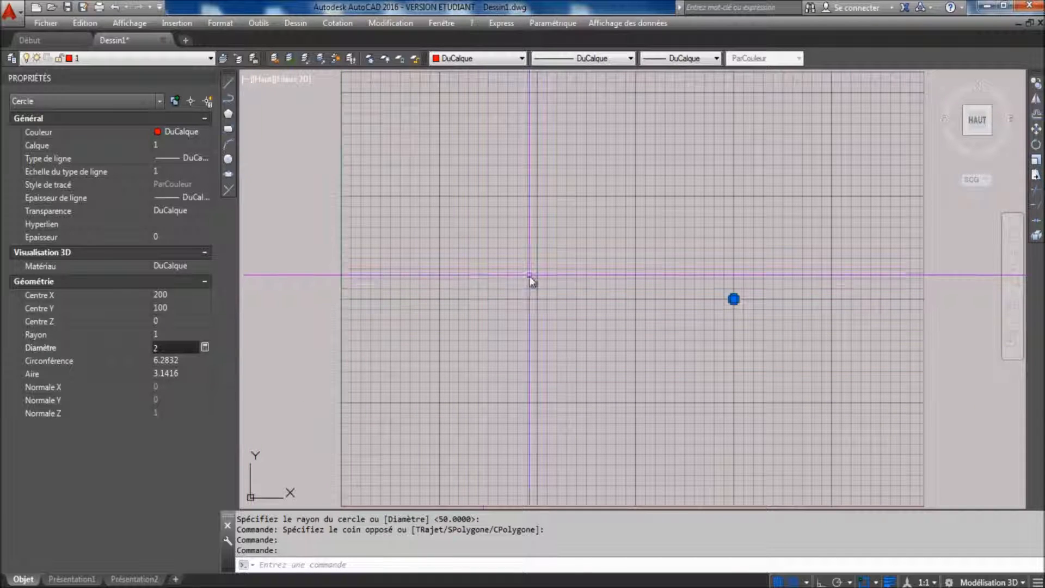
{"action": "key", "text": "Delete"}
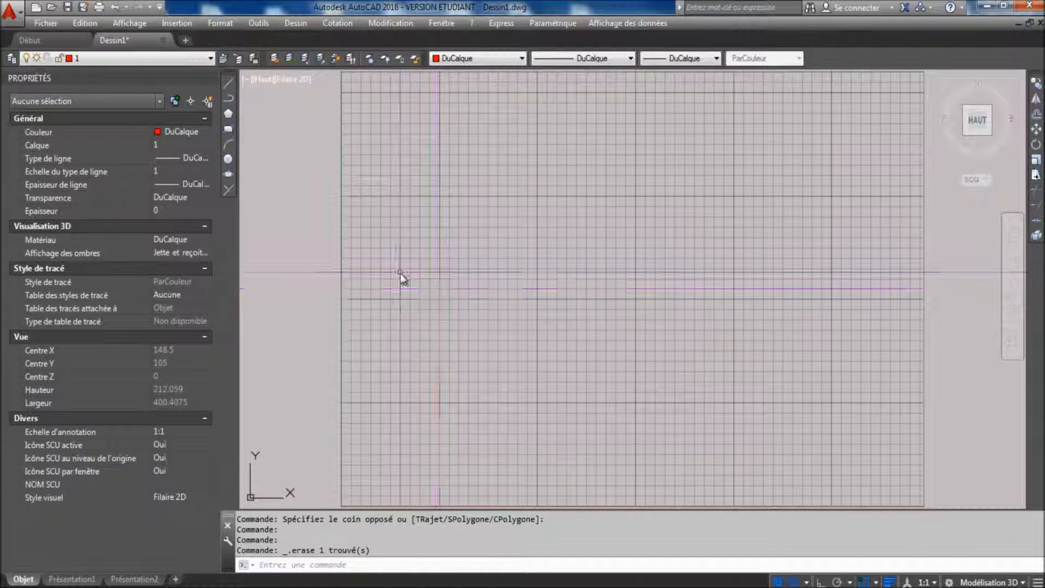
Draw an arc centred at X 150, Y 100 from X 100, Y 100 to X 150, Y 150, and select it
{"action": "left_click", "coordinate": [228, 145]}
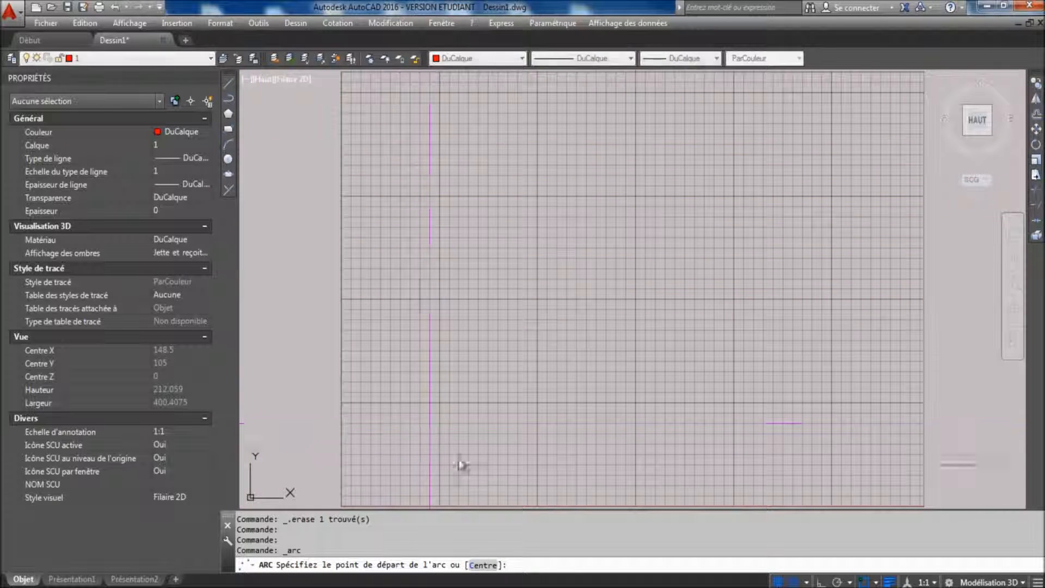
{"action": "left_click", "coordinate": [485, 565]}
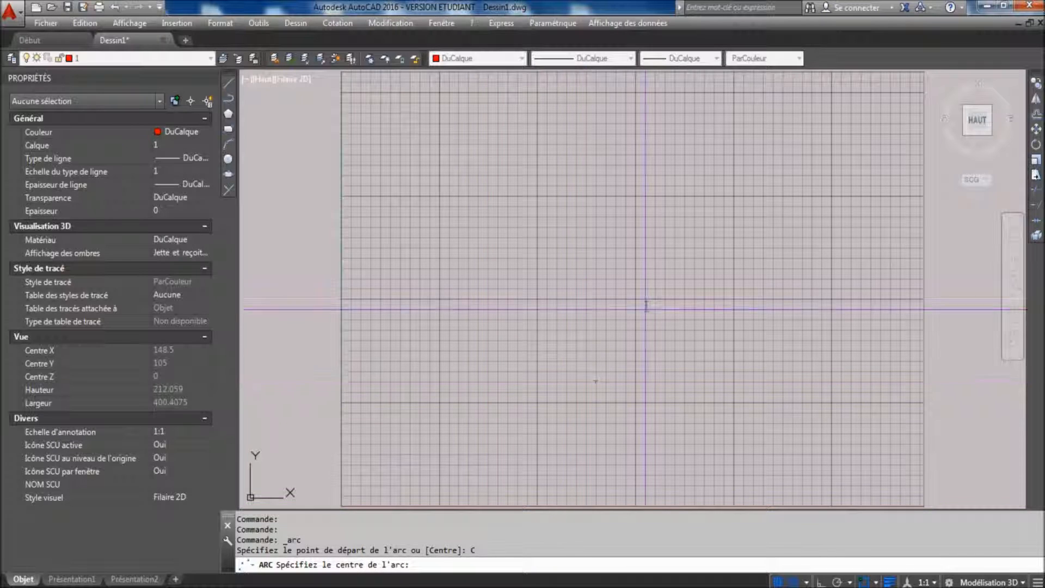
{"action": "left_click", "coordinate": [538, 298]}
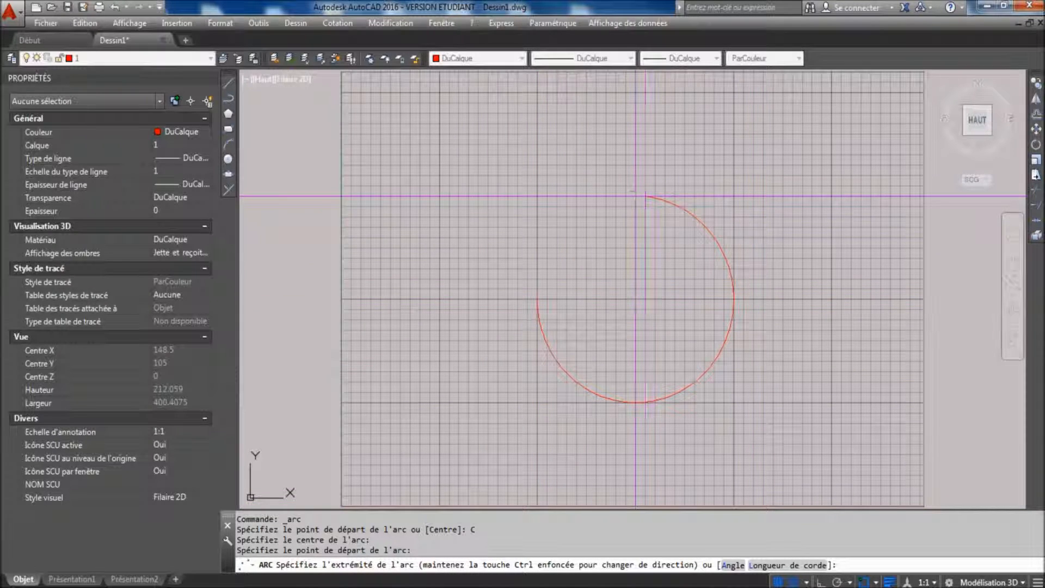
{"action": "left_click", "coordinate": [634, 195]}
{"action": "left_click", "coordinate": [707, 419]}
{"action": "left_click", "coordinate": [660, 349]}
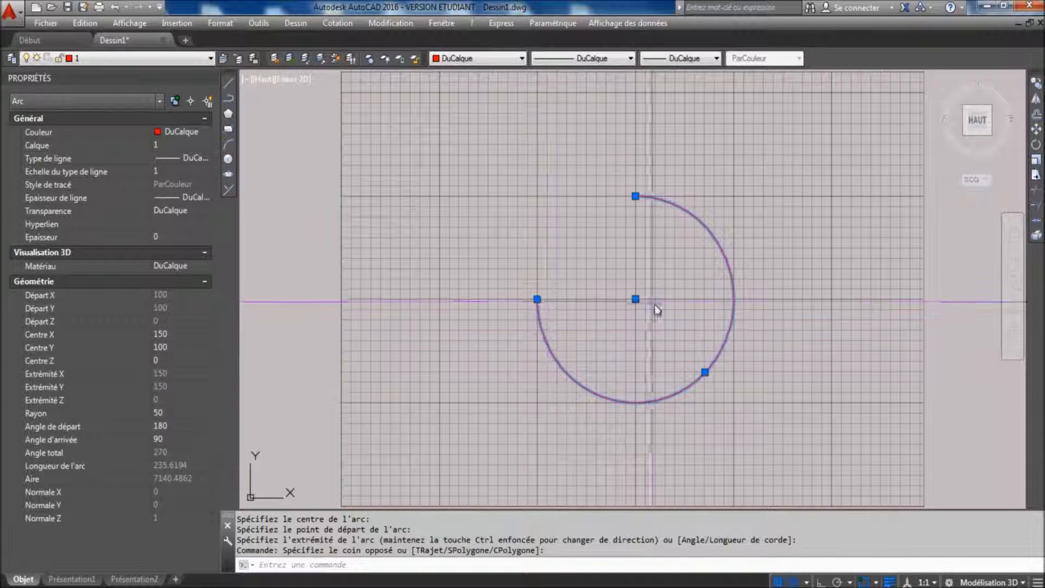
Set the arc's Centre X to 100 and check its Angle de départ and Angle d'arrivée properties
{"action": "left_click", "coordinate": [183, 334]}
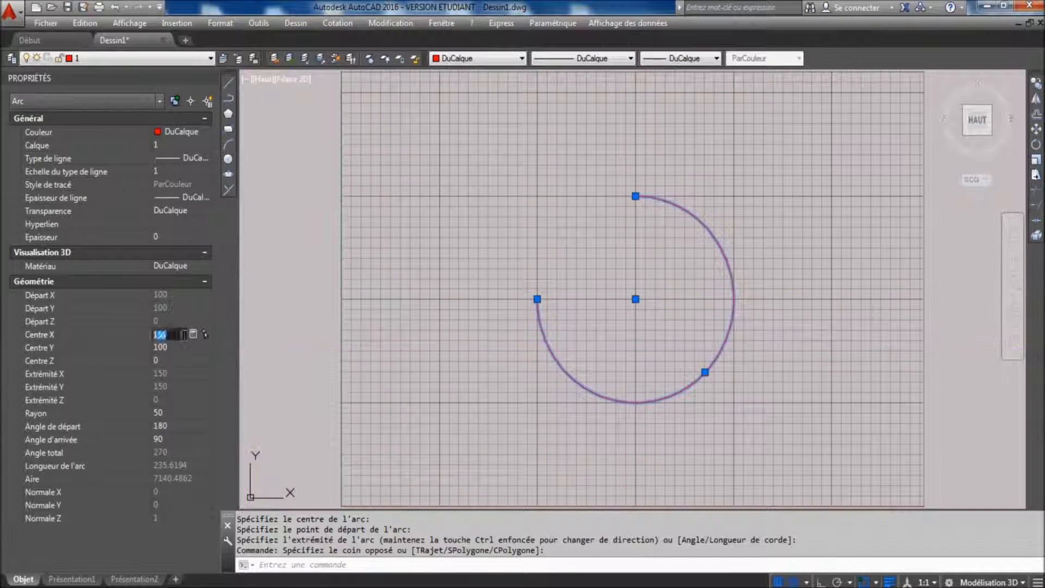
{"action": "type", "text": "100"}
{"action": "key", "text": "Tab"}
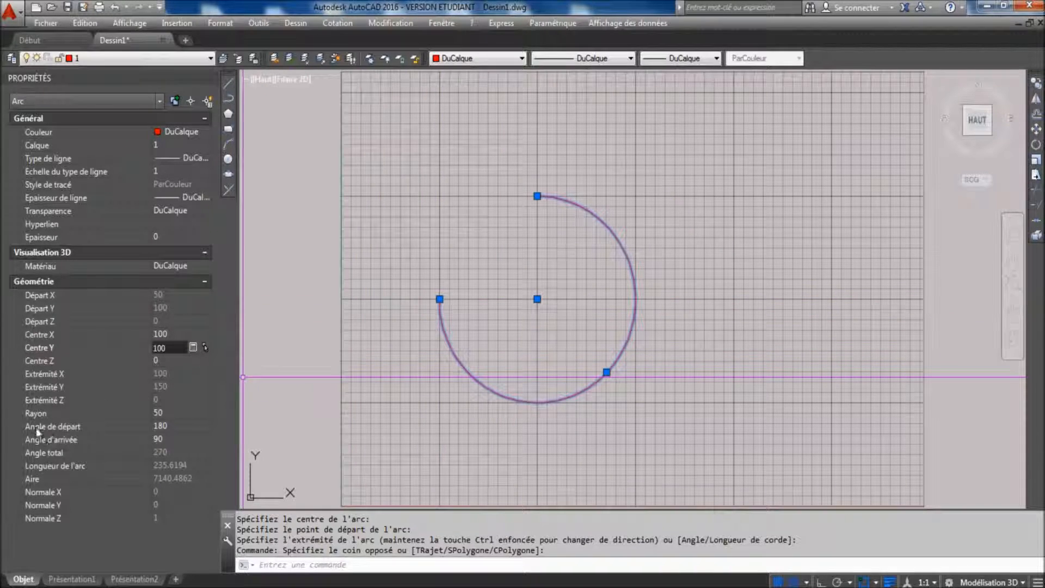
{"action": "left_click", "coordinate": [176, 426]}
{"action": "left_click", "coordinate": [175, 440]}
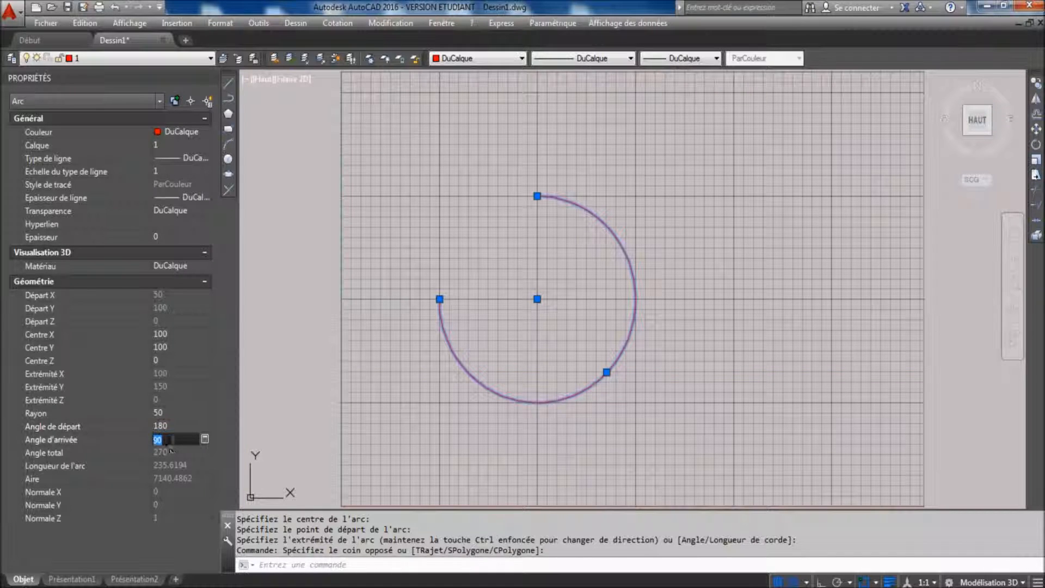
{"action": "left_click", "coordinate": [165, 427]}
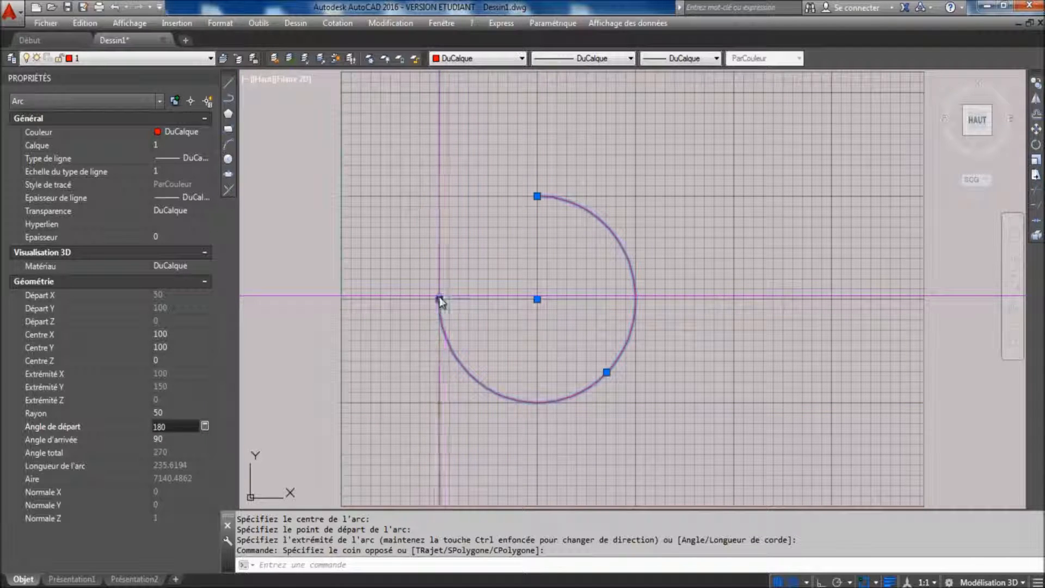
{"action": "mouse_move", "coordinate": [440, 299]}
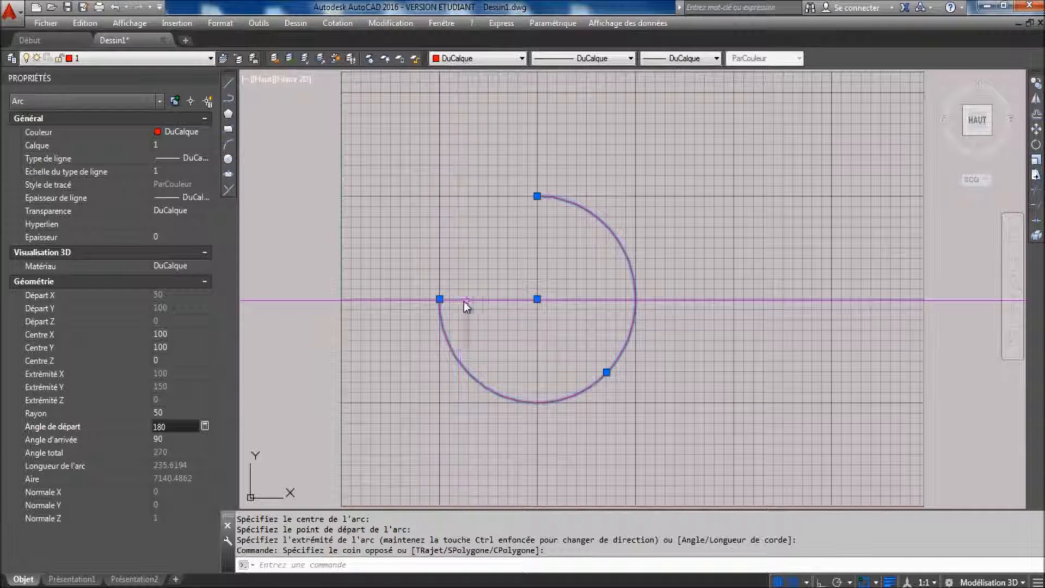
{"action": "key", "text": "Escape"}
{"action": "key", "text": "Escape"}
Draw two horizontal polylines from the arc's centre, one to its start point and one to X 150, Y 100 on the arc
{"action": "type", "text": "PO"}
{"action": "key", "text": "Return"}
{"action": "left_click", "coordinate": [540, 303]}
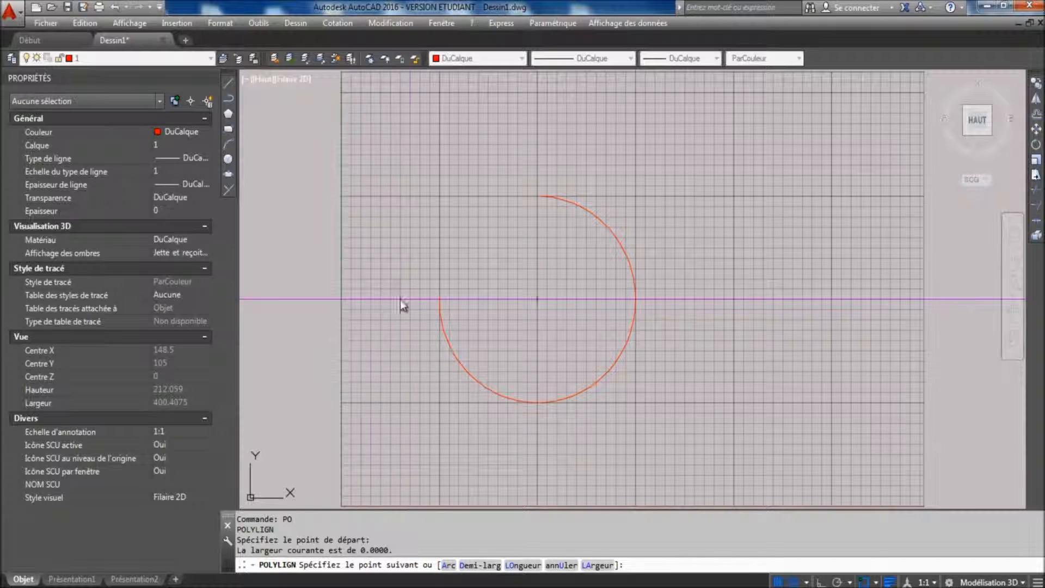
{"action": "left_click", "coordinate": [440, 298]}
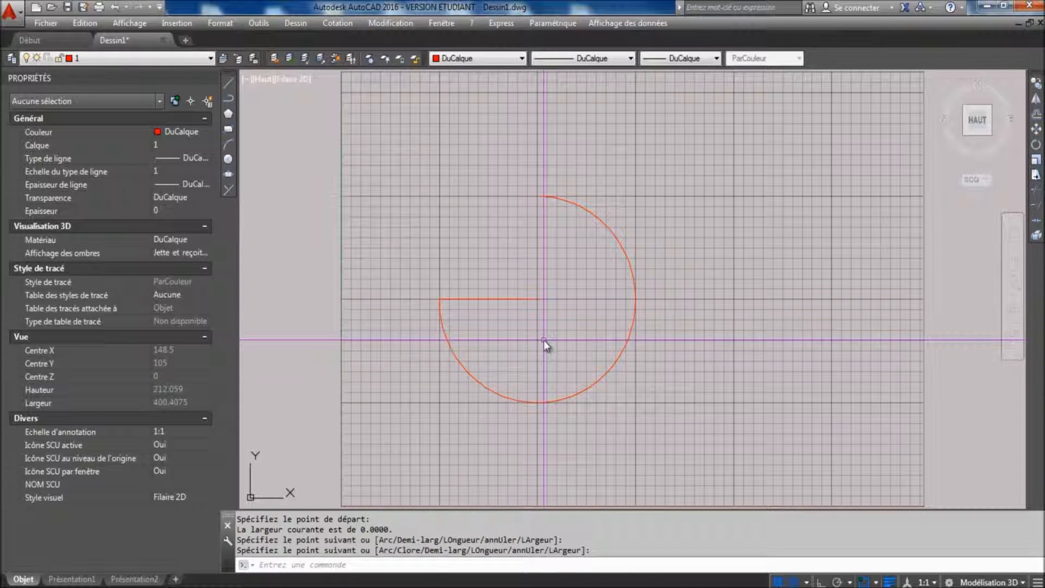
{"action": "key", "text": "Return"}
{"action": "left_click", "coordinate": [538, 300]}
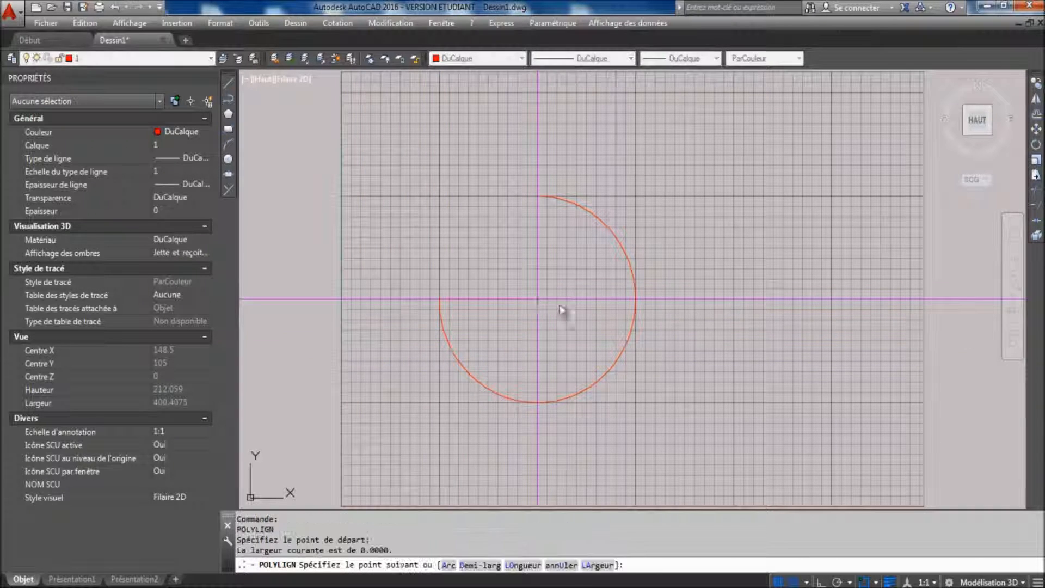
{"action": "left_click", "coordinate": [636, 299]}
{"action": "key", "text": "Return"}
Change the colour of the polyline running from the centre to X 150, Y 100 to Bleu
{"action": "left_click", "coordinate": [602, 315]}
{"action": "left_click", "coordinate": [580, 273]}
{"action": "left_click", "coordinate": [479, 58]}
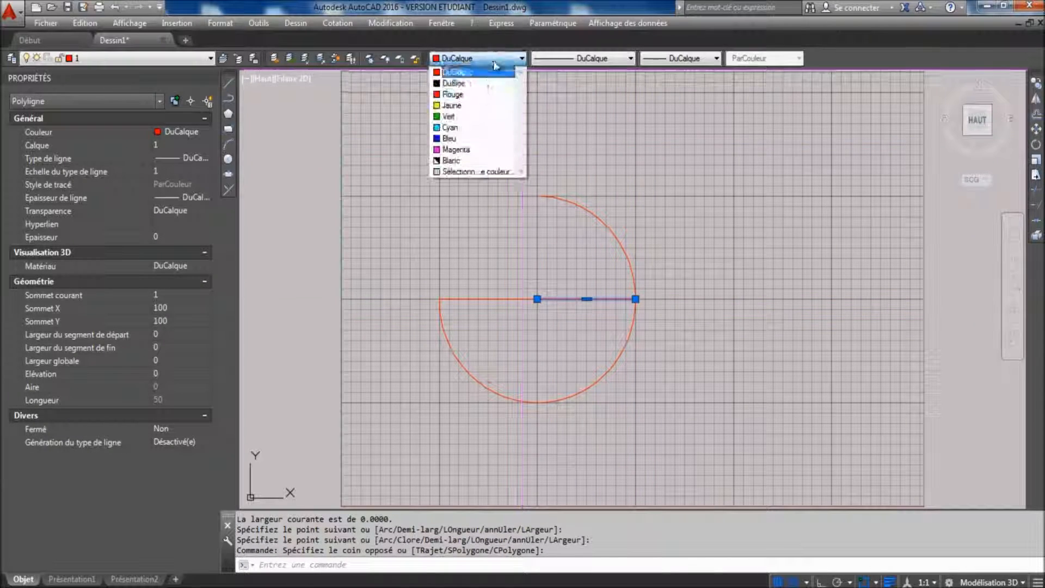
{"action": "left_click", "coordinate": [463, 139]}
{"action": "key", "text": "Escape"}
{"action": "key", "text": "Escape"}
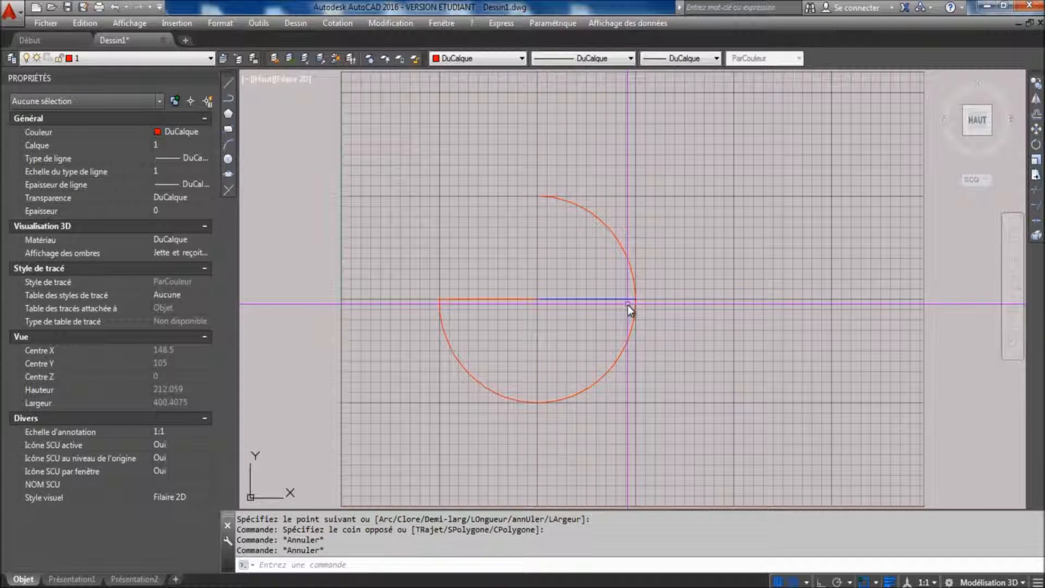
Examine the properties of the blue reference line and the arc to compare the zero direction with the start and end angles
{"action": "left_click", "coordinate": [616, 311]}
{"action": "left_click", "coordinate": [596, 277]}
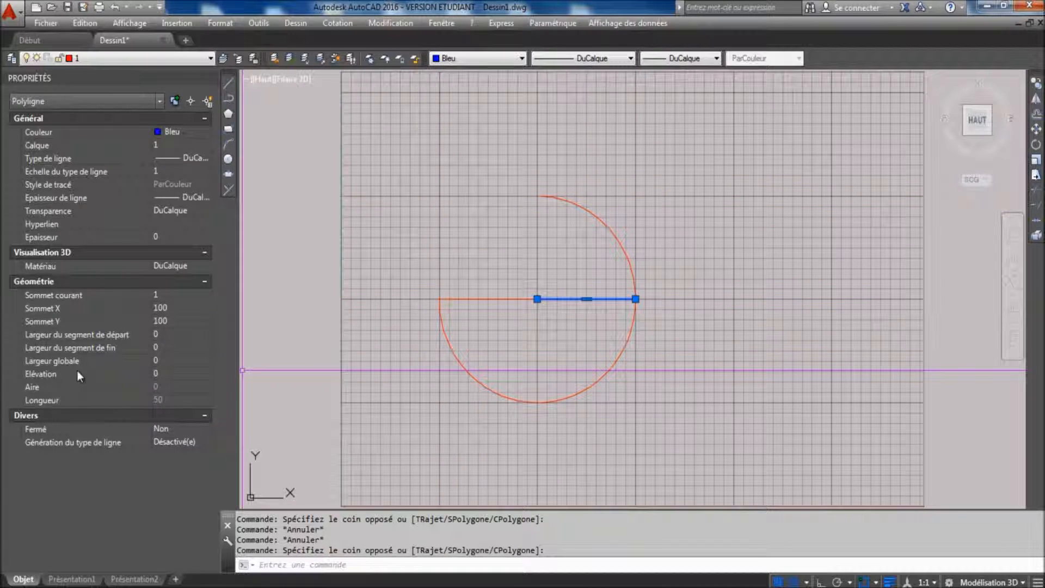
{"action": "key", "text": "Escape"}
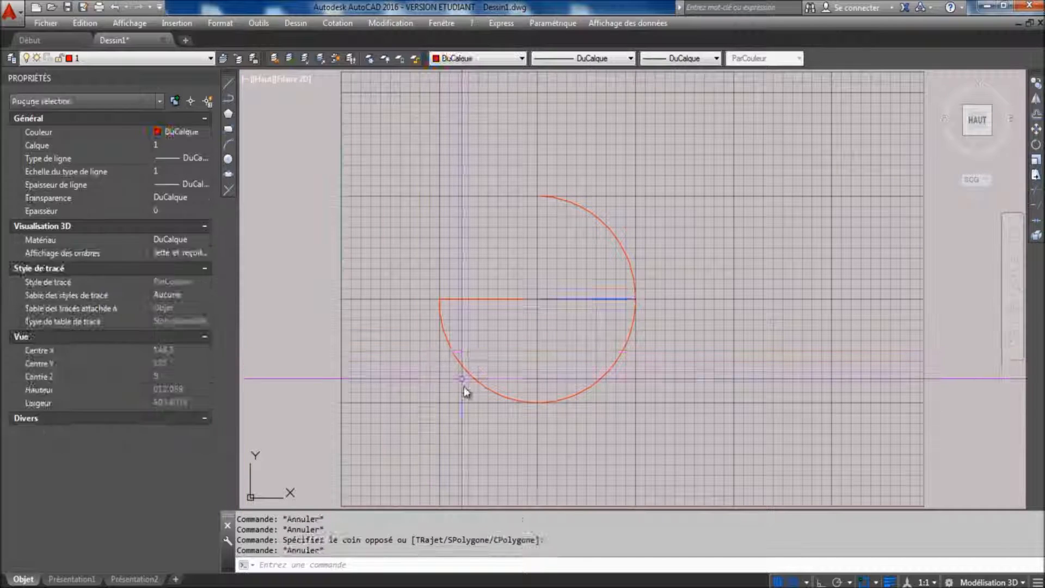
{"action": "left_click", "coordinate": [463, 384]}
{"action": "left_click", "coordinate": [442, 357]}
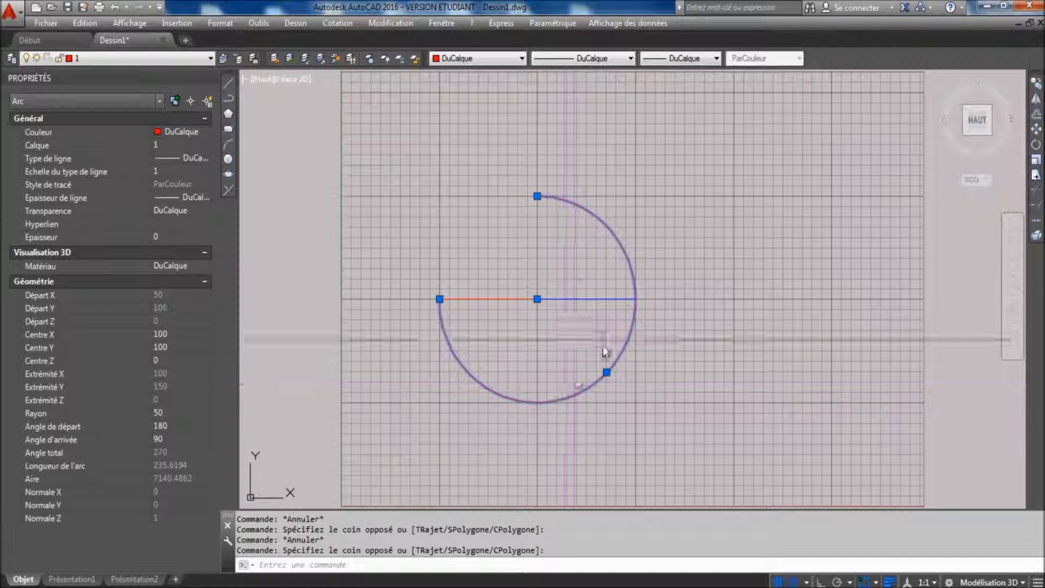
{"action": "key", "text": "Escape"}
{"action": "key", "text": "Escape"}
{"action": "key", "text": "Escape"}
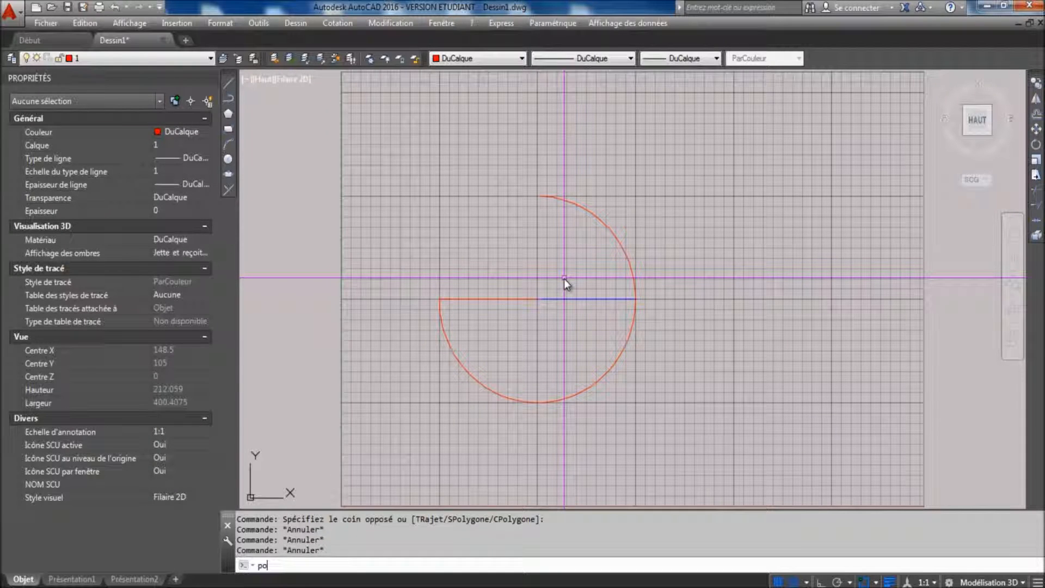
Draw a vertical polyline from the arc's centre to its endpoint at X 100, Y 150
{"action": "type", "text": "po"}
{"action": "key", "text": "Return"}
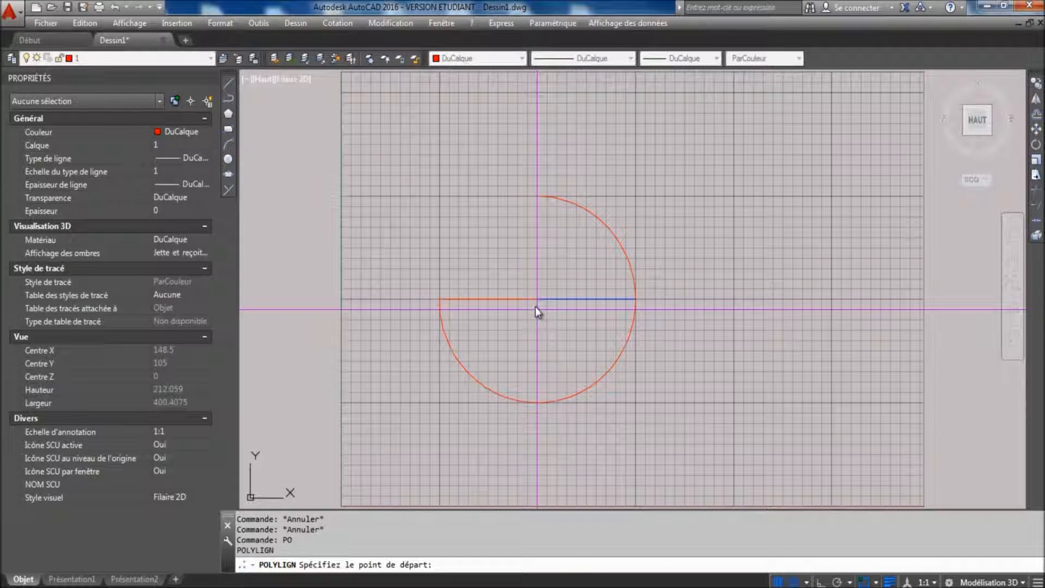
{"action": "left_click", "coordinate": [537, 299]}
{"action": "left_click", "coordinate": [537, 197]}
{"action": "key", "text": "Return"}
Examine the blue zero-degree line, the vertical polyline and the arc's angle, length and area properties
{"action": "left_click", "coordinate": [599, 319]}
{"action": "left_click", "coordinate": [594, 288]}
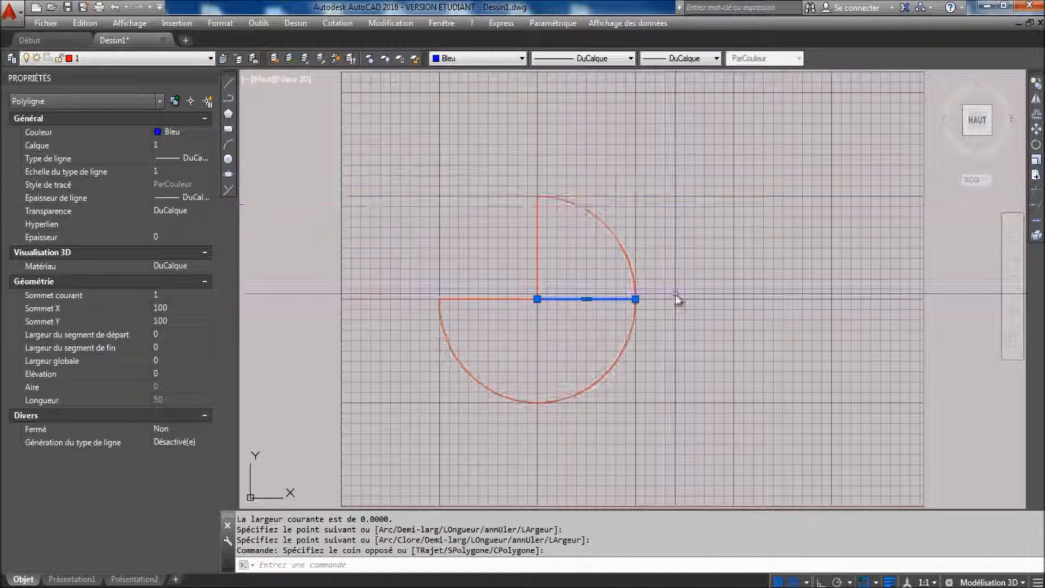
{"action": "key", "text": "Escape"}
{"action": "left_click", "coordinate": [537, 227]}
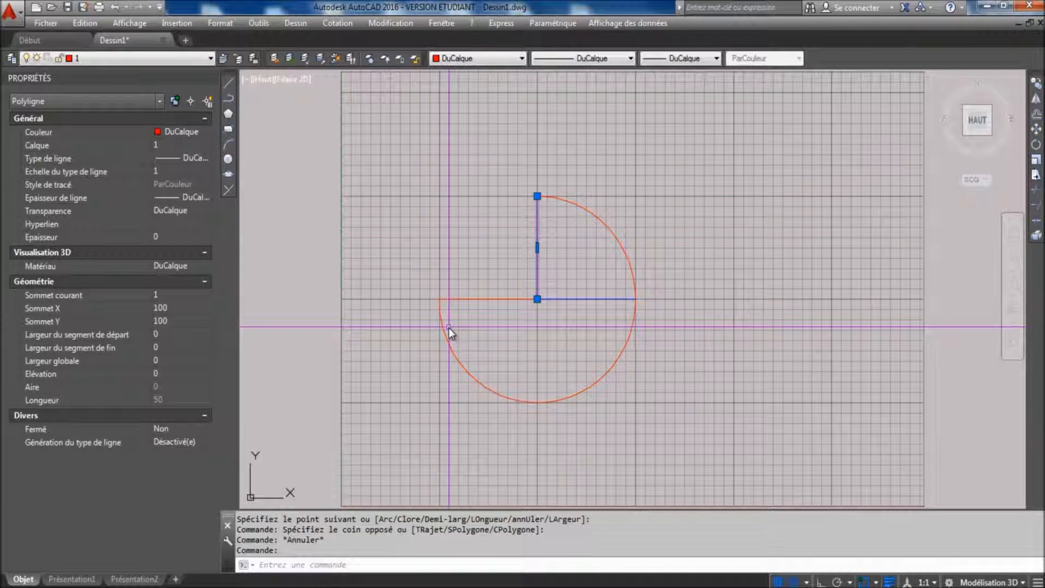
{"action": "key", "text": "Escape"}
{"action": "left_click", "coordinate": [588, 429]}
{"action": "left_click", "coordinate": [303, 401]}
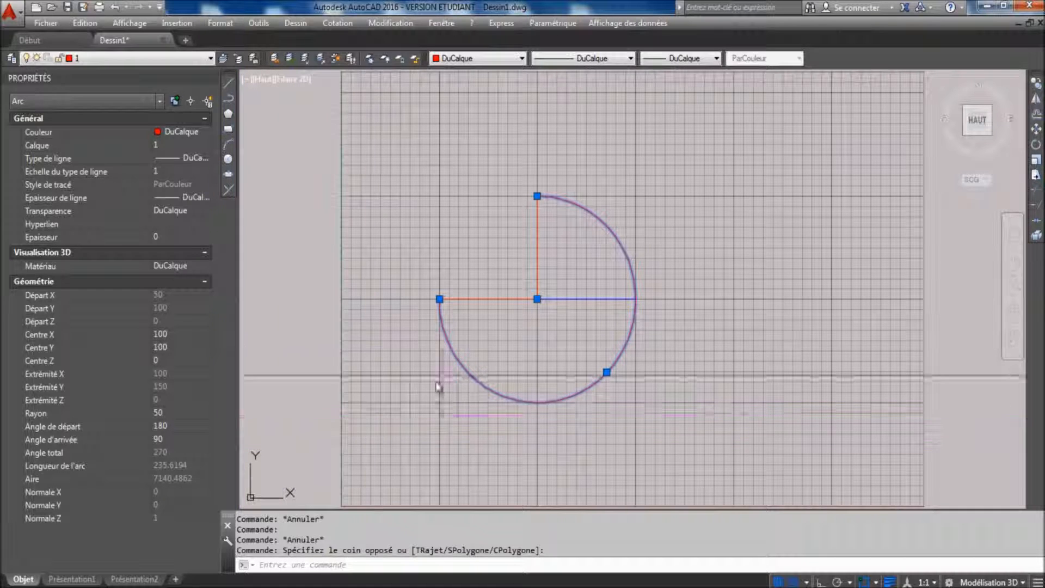
{"action": "key", "text": "Escape"}
Erase the arc and the three polylines drawn from its centre
{"action": "left_click", "coordinate": [569, 321]}
{"action": "left_click", "coordinate": [573, 289]}
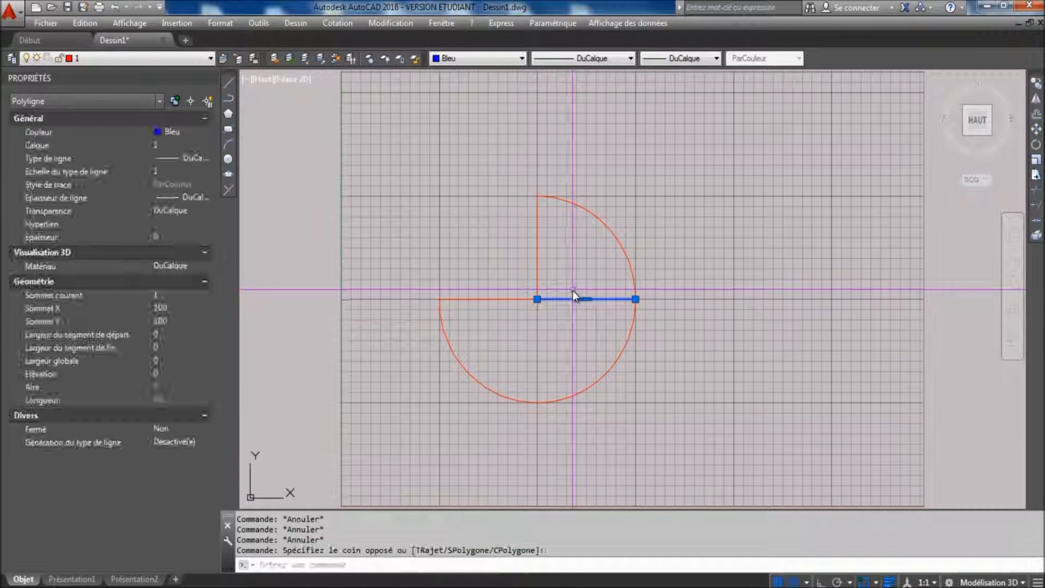
{"action": "key", "text": "Delete"}
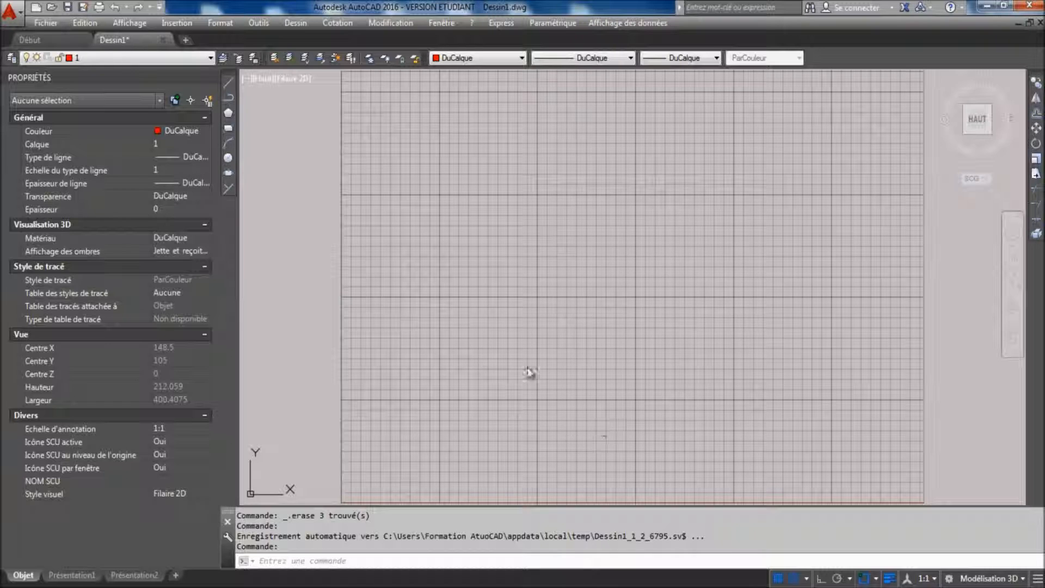
Place a point at X 100, Y 100 and set the point style to a smaller X-shaped marker
{"action": "left_click", "coordinate": [227, 187]}
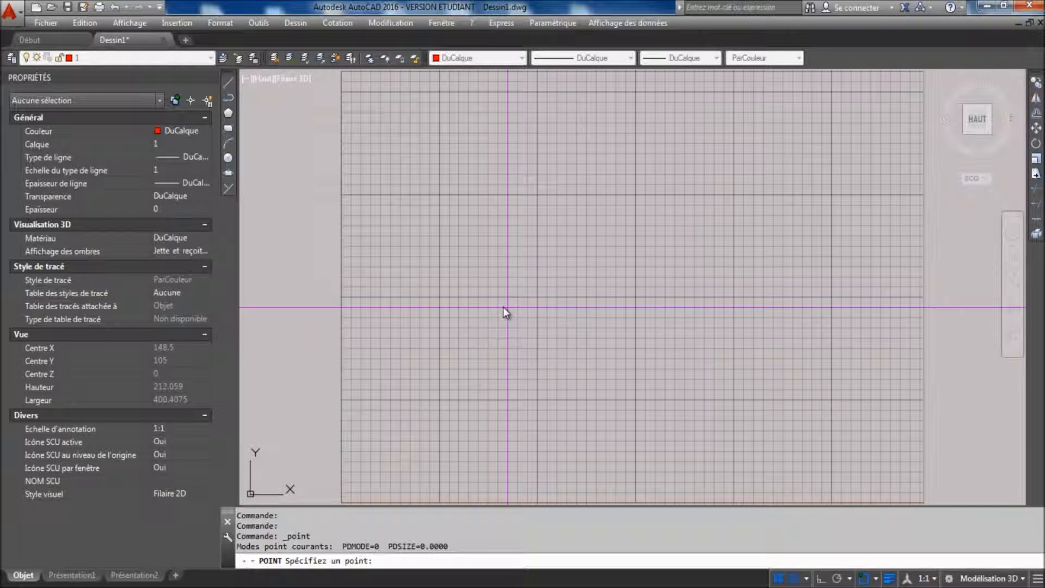
{"action": "key", "text": "Escape"}
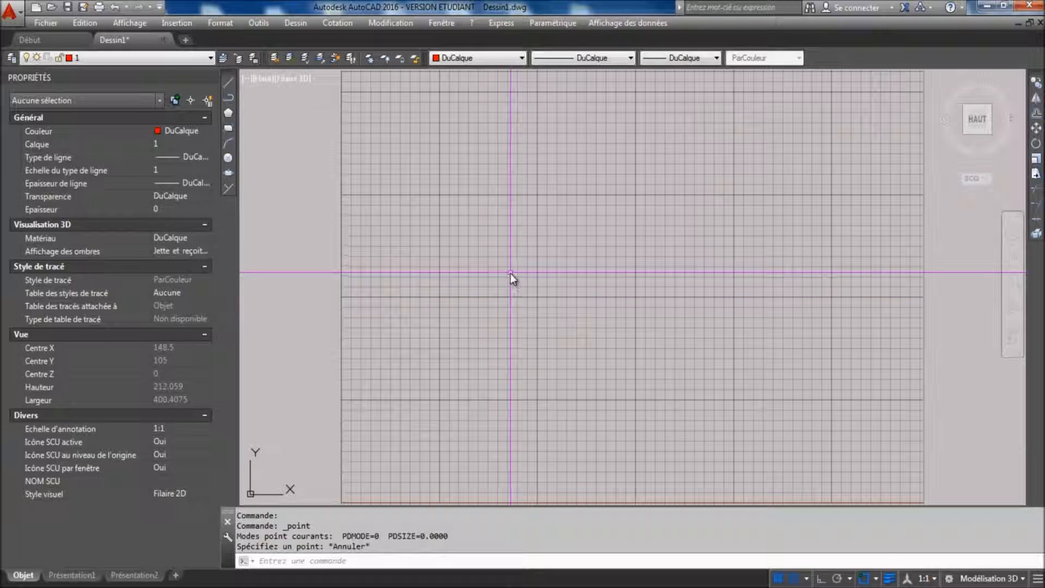
{"action": "left_click", "coordinate": [223, 23]}
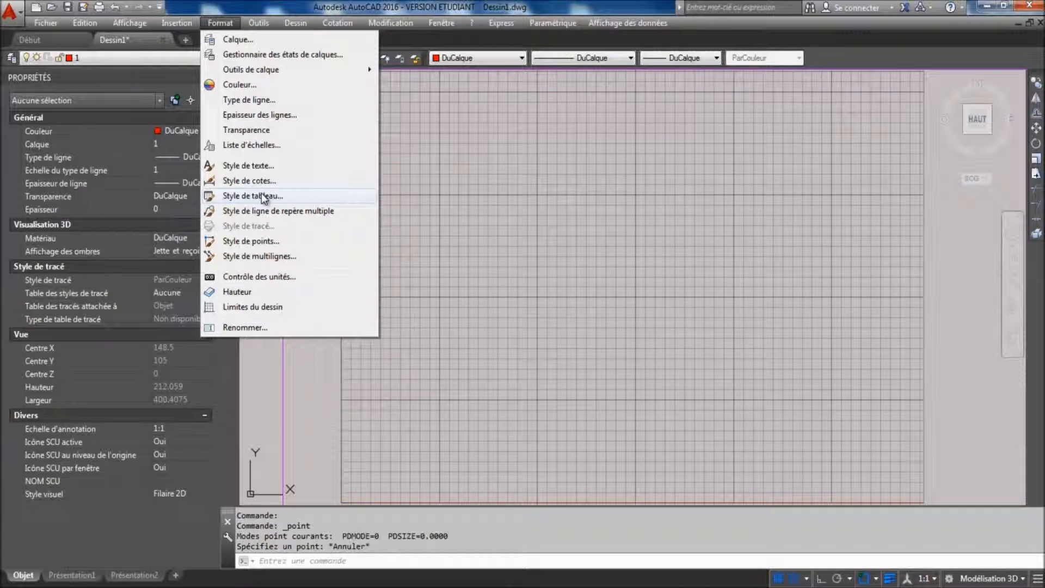
{"action": "left_click", "coordinate": [262, 243]}
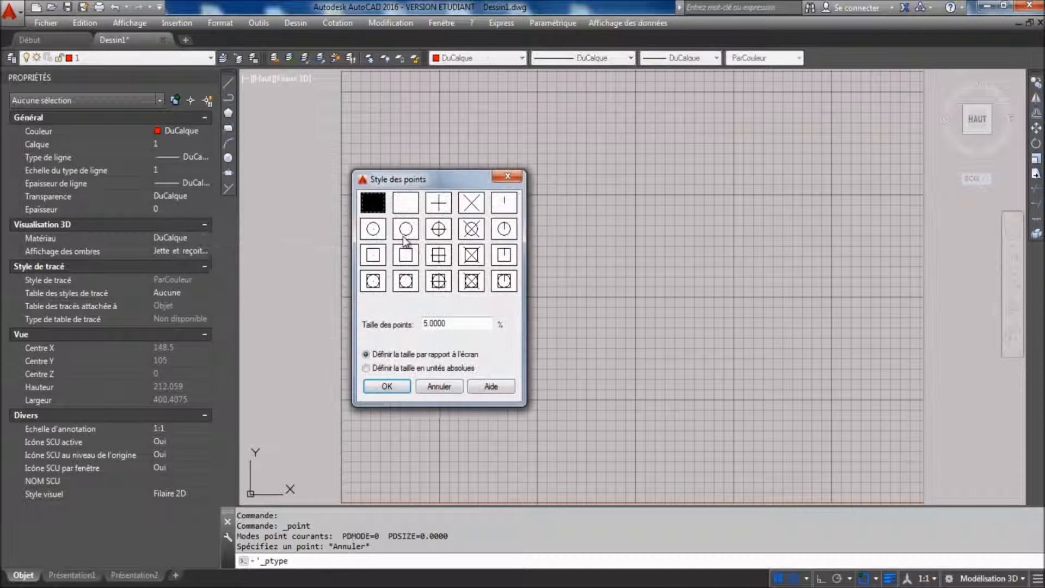
{"action": "left_click", "coordinate": [472, 207]}
{"action": "left_click_drag", "start_coordinate": [461, 325], "coordinate": [347, 326]}
{"action": "left_click", "coordinate": [390, 386]}
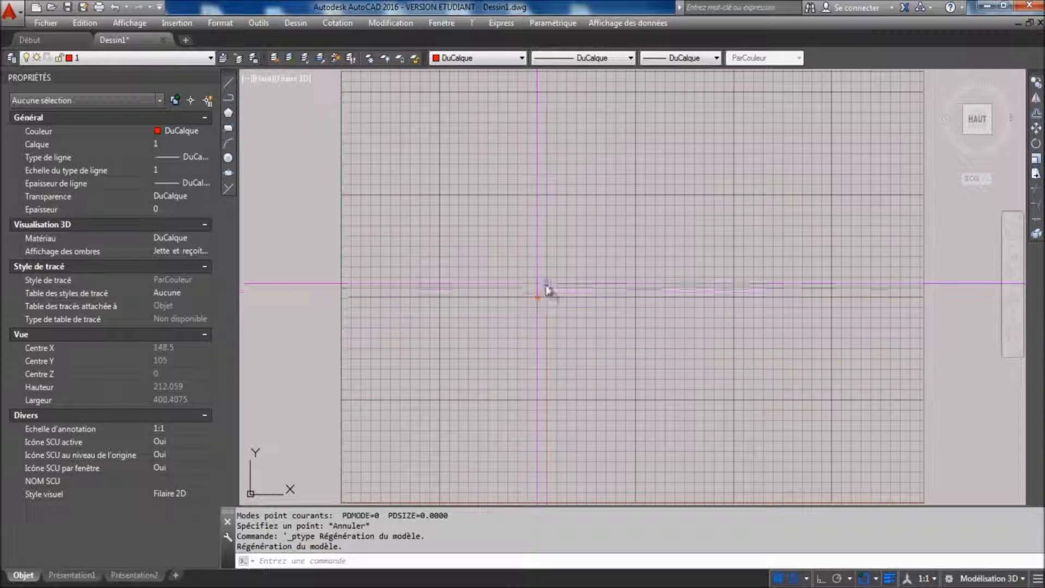
Select the point, set its Position X to 200, and deselect it
{"action": "left_click", "coordinate": [478, 231]}
{"action": "left_click", "coordinate": [609, 348]}
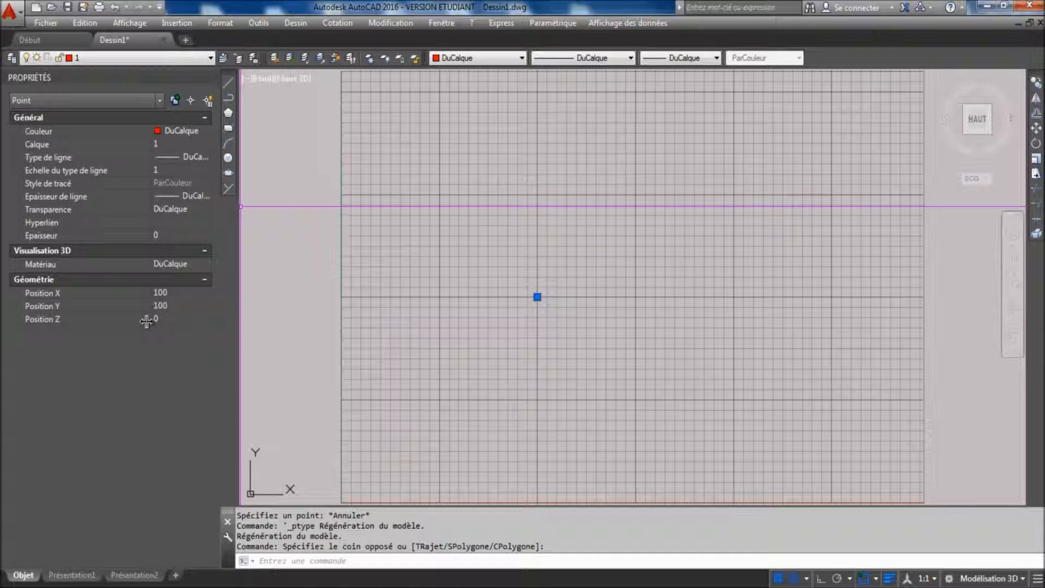
{"action": "left_click", "coordinate": [184, 293]}
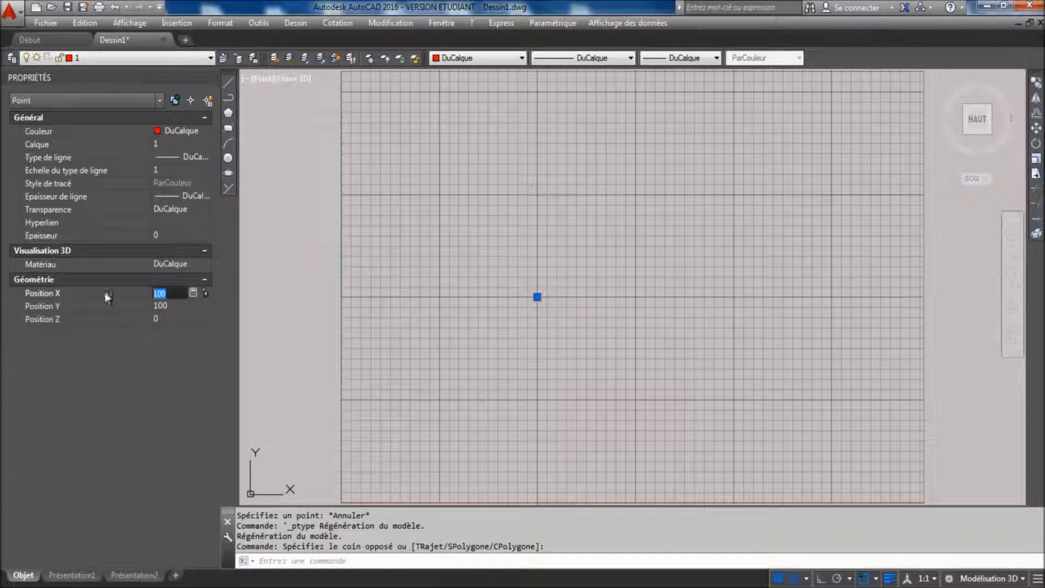
{"action": "type", "text": "200"}
{"action": "key", "text": "Tab"}
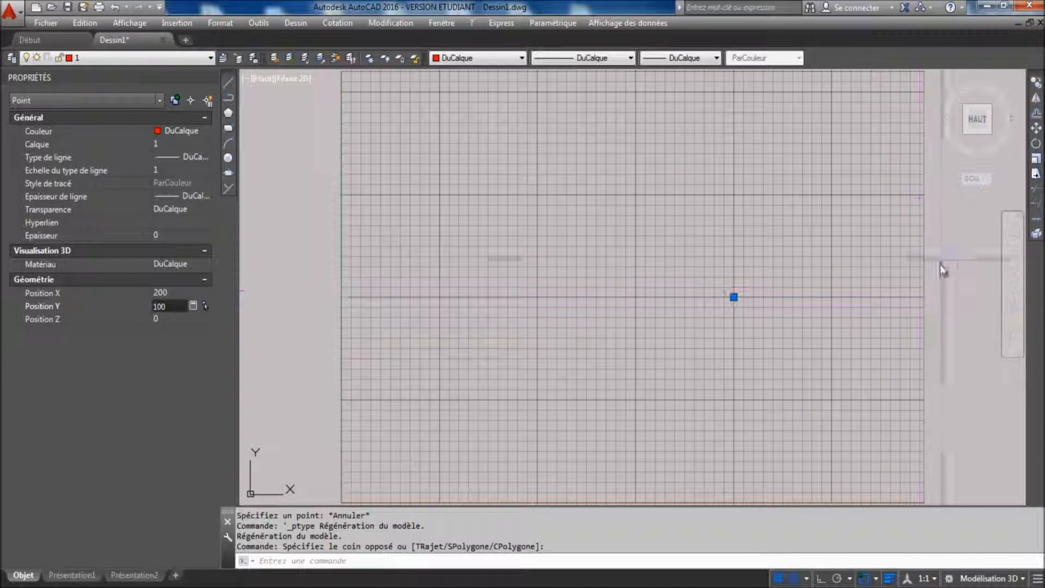
{"action": "key", "text": "Escape"}
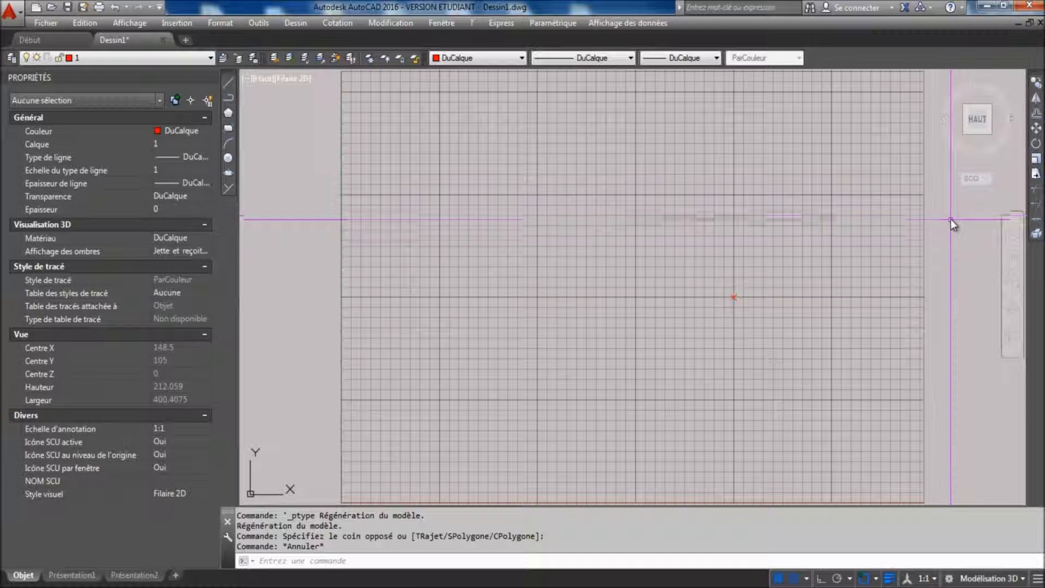